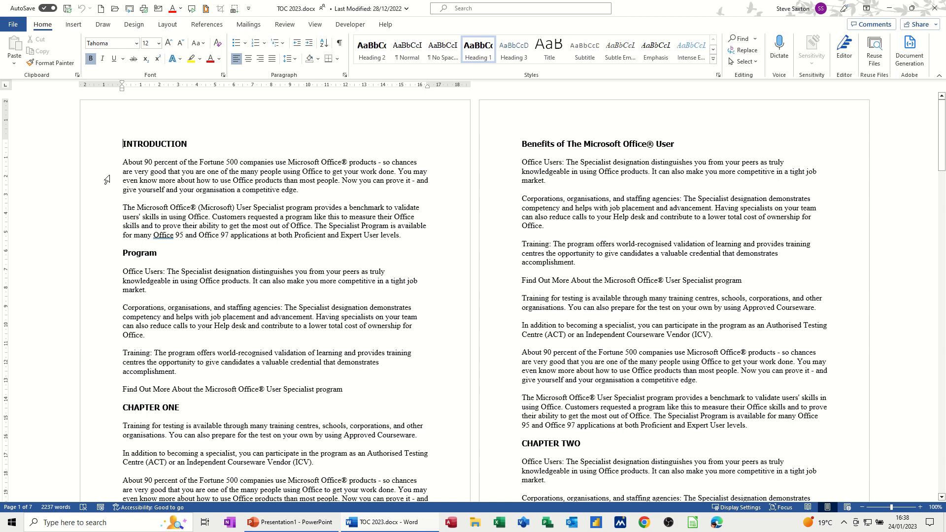
Select the INTRODUCTION heading and show the Navigation Pane for the document
click(105, 144)
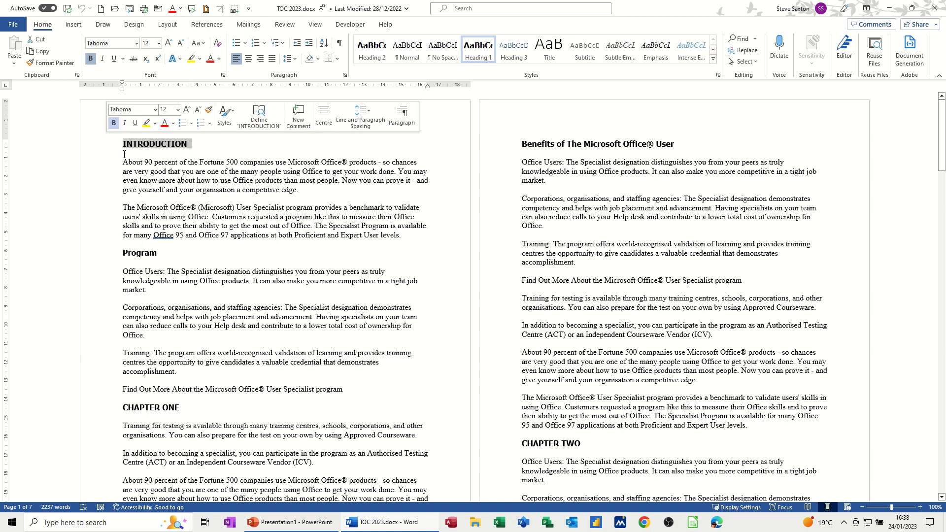
click(313, 25)
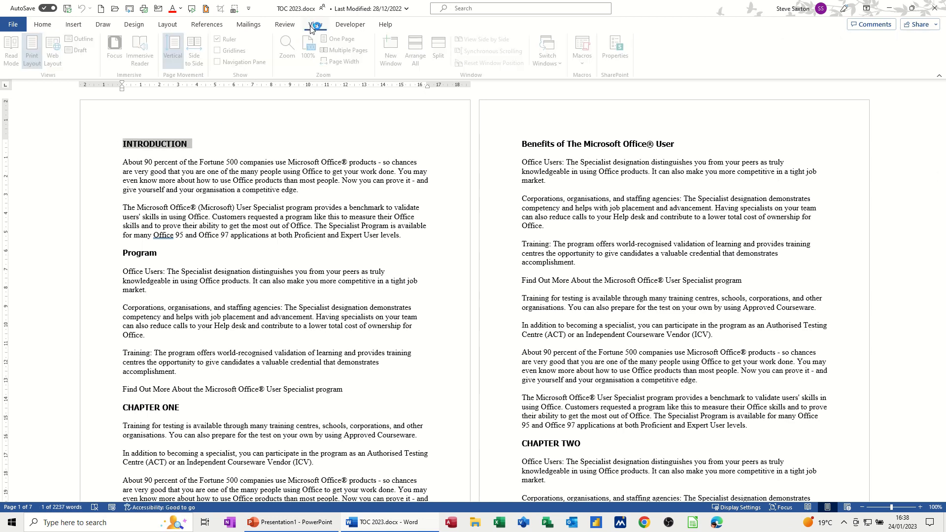
click(220, 62)
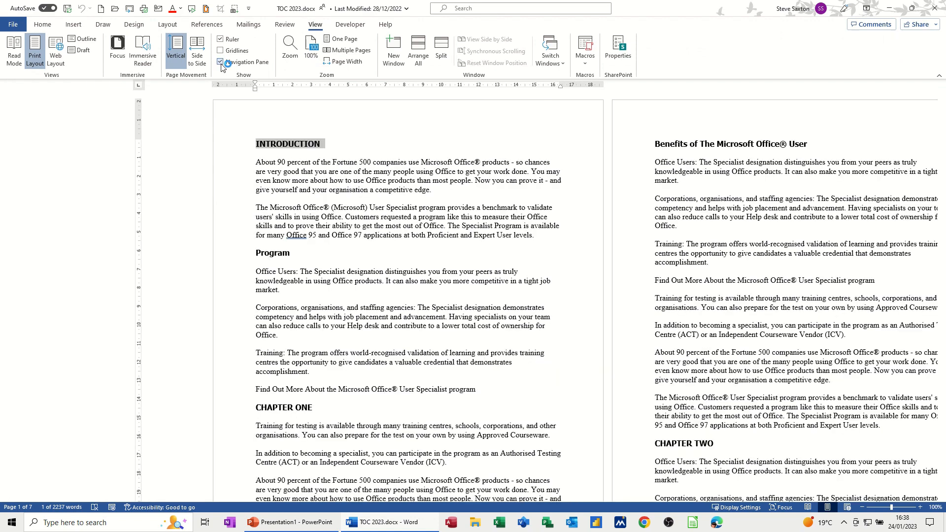
Browse the document by its headings, from CHAPTER ONE through Specialist program, and return to INTRODUCTION
click(45, 167)
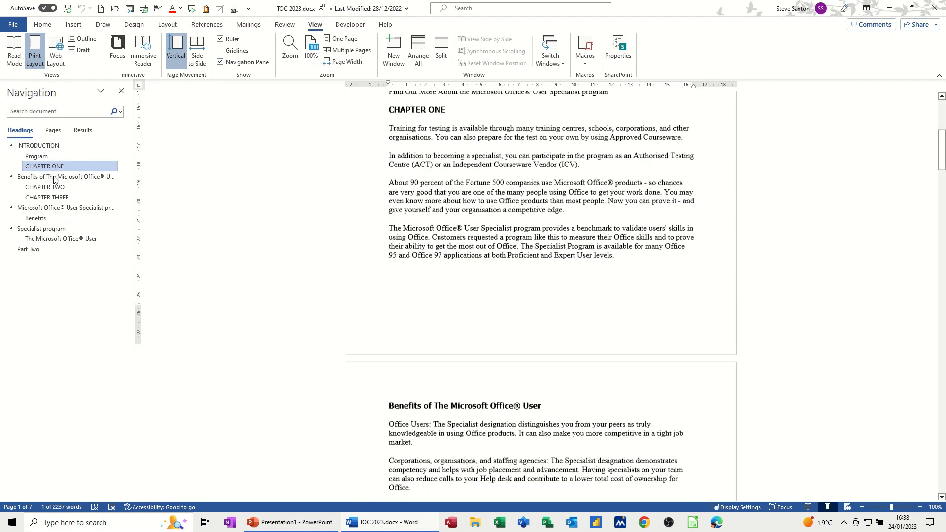
click(54, 177)
click(51, 197)
click(52, 207)
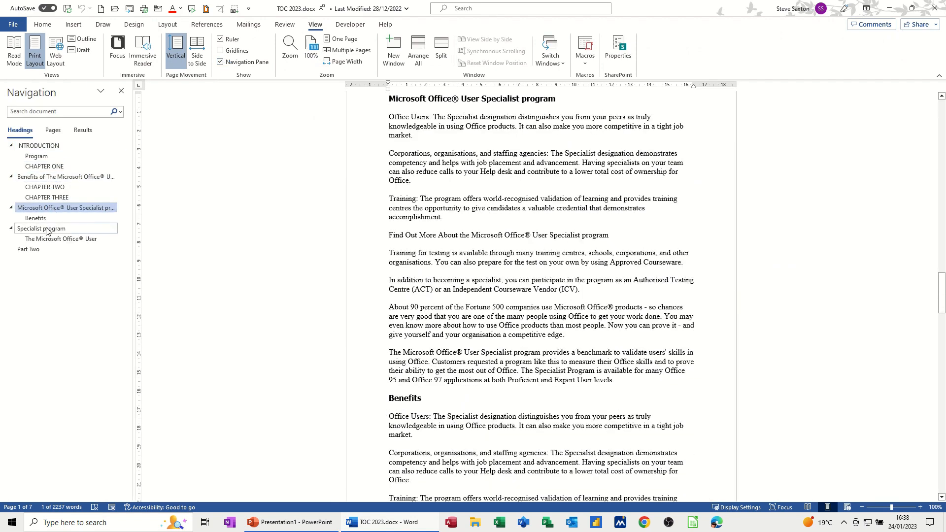
click(47, 230)
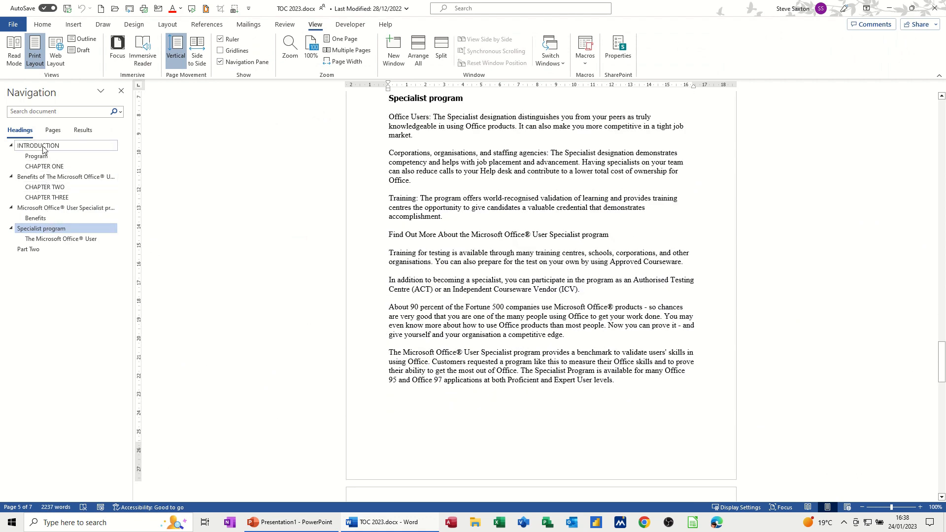
click(43, 148)
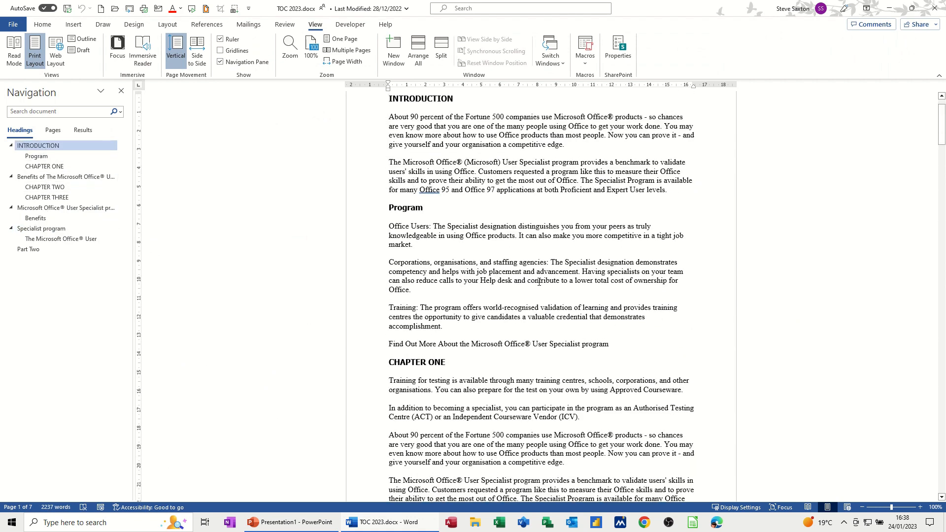
Insert a table of contents in the Automatic Table 1 format above the INTRODUCTION heading
click(862, 508)
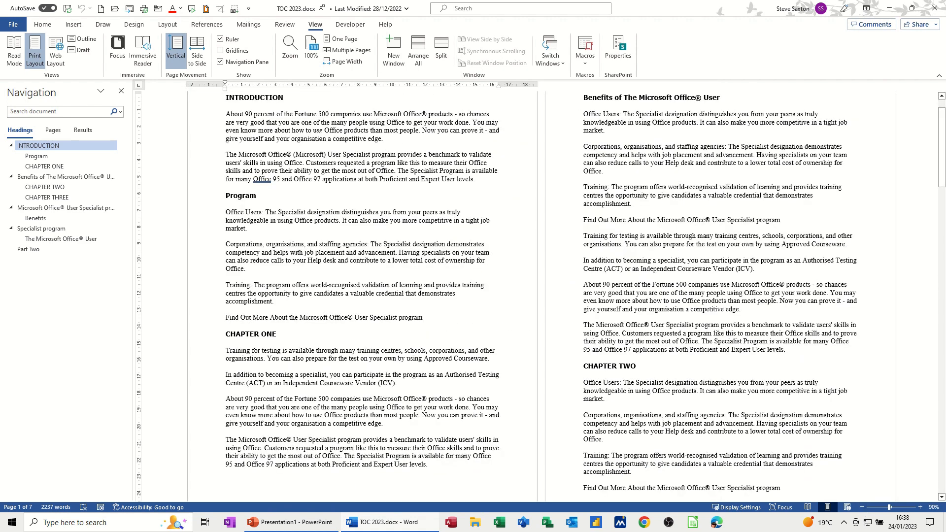
click(209, 28)
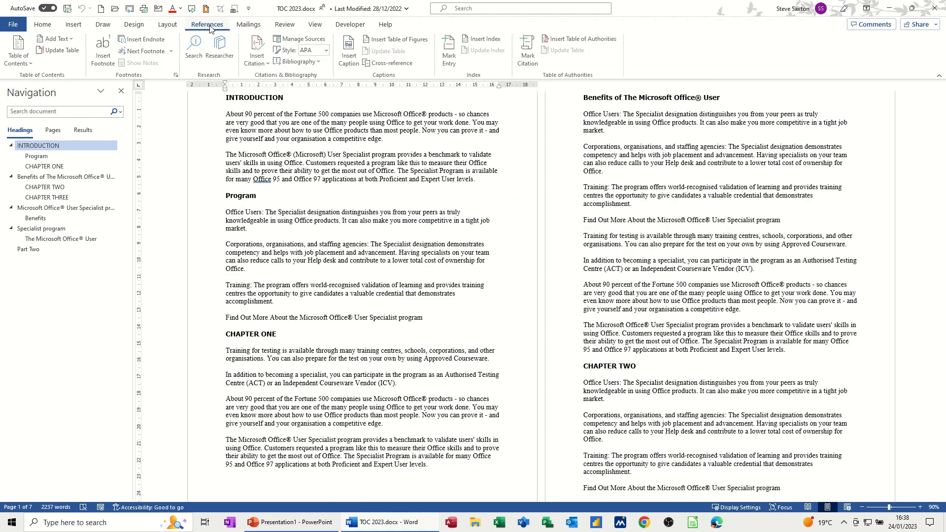
click(22, 48)
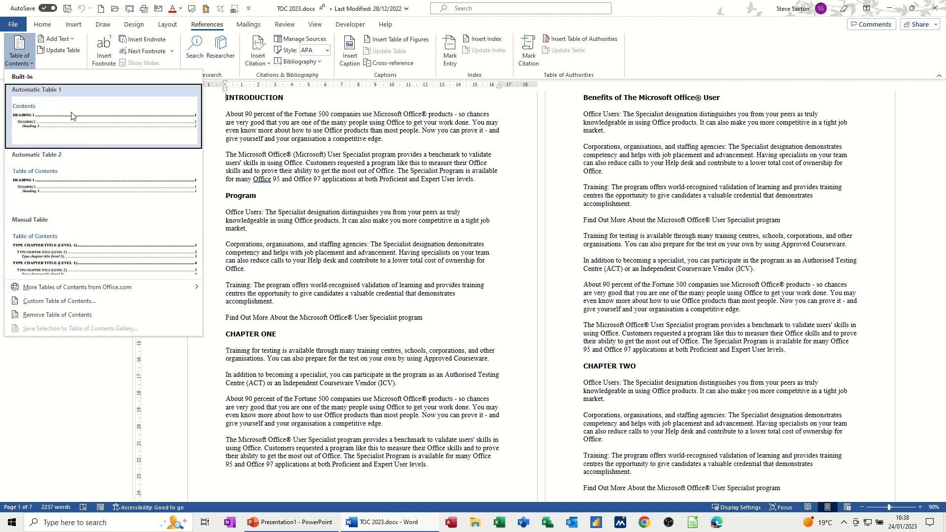
click(69, 117)
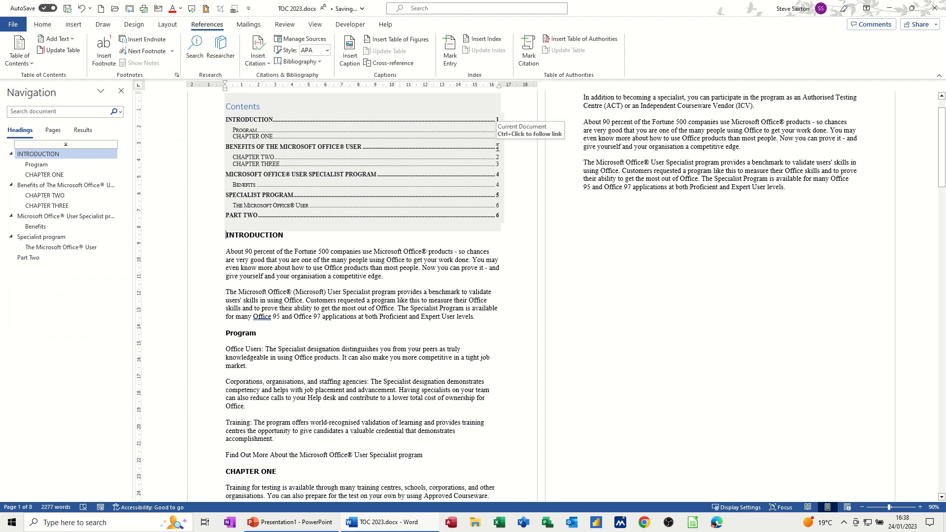
Follow the contents entry for Benefits of The Microsoft Office User, and browse other headings before returning to INTRODUCTION
triple_click(497, 150)
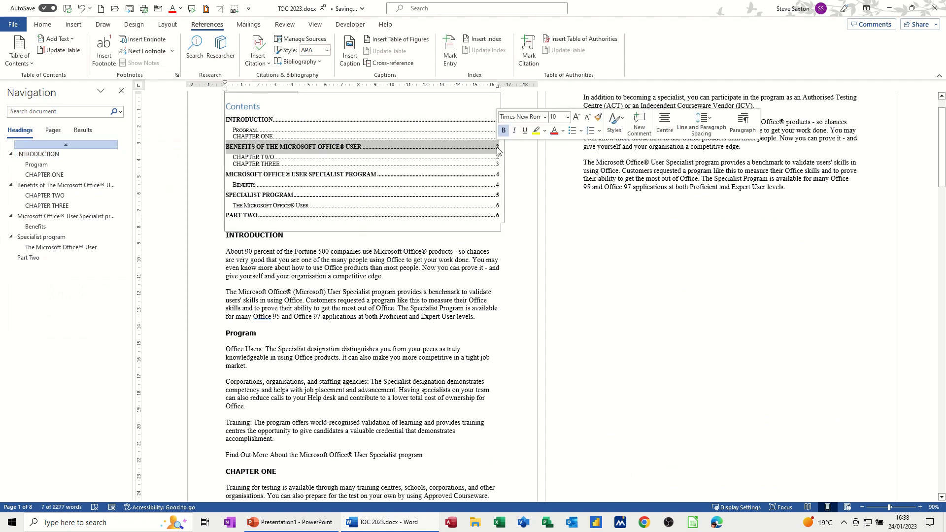
ctrl+click(496, 151)
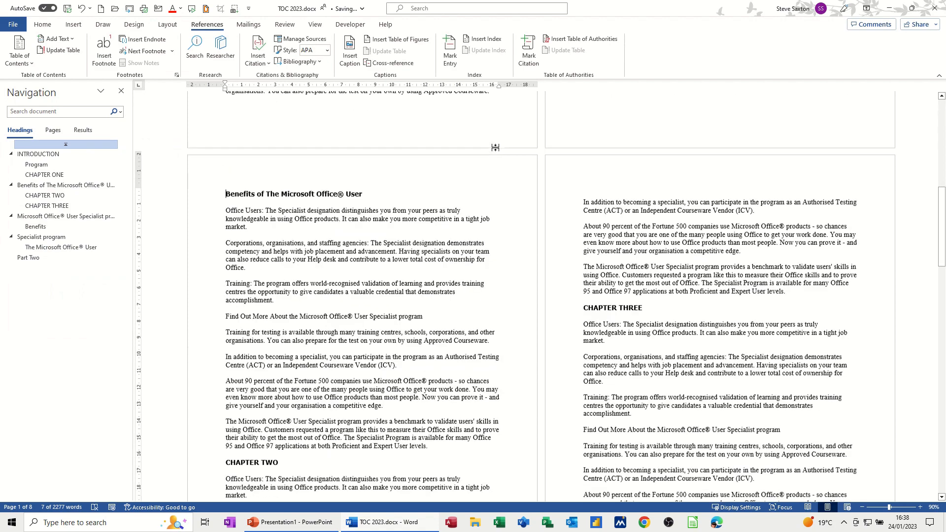
click(57, 212)
click(43, 234)
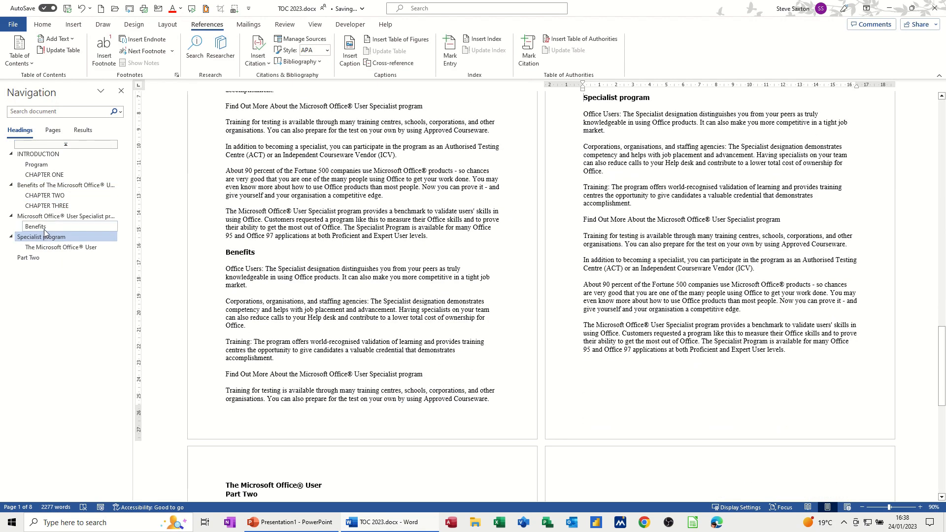
click(45, 228)
click(46, 207)
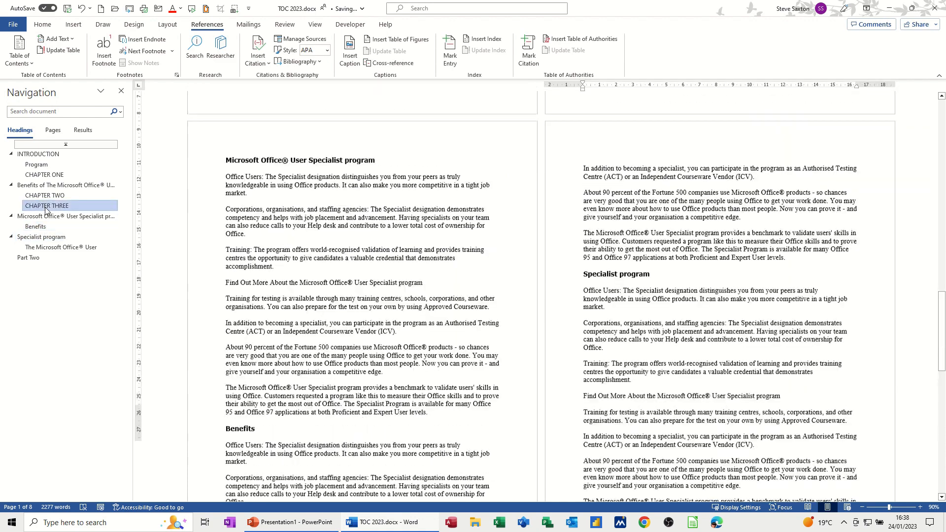
click(44, 176)
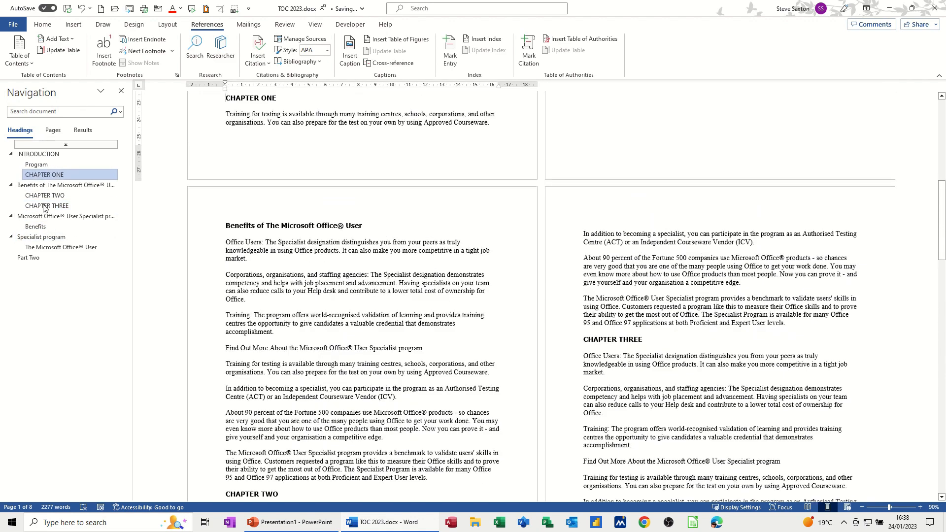
click(42, 156)
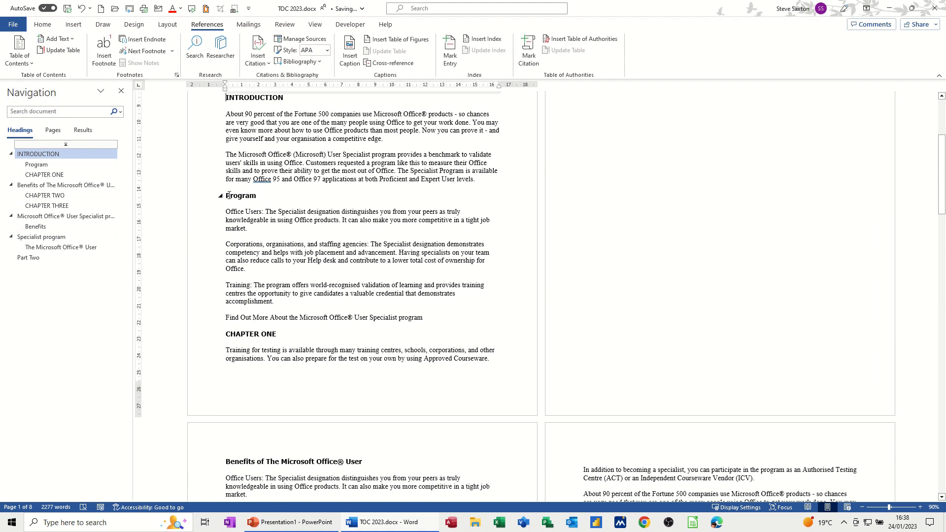
Select the Program heading and view the available options for its Heading 2 style
click(197, 198)
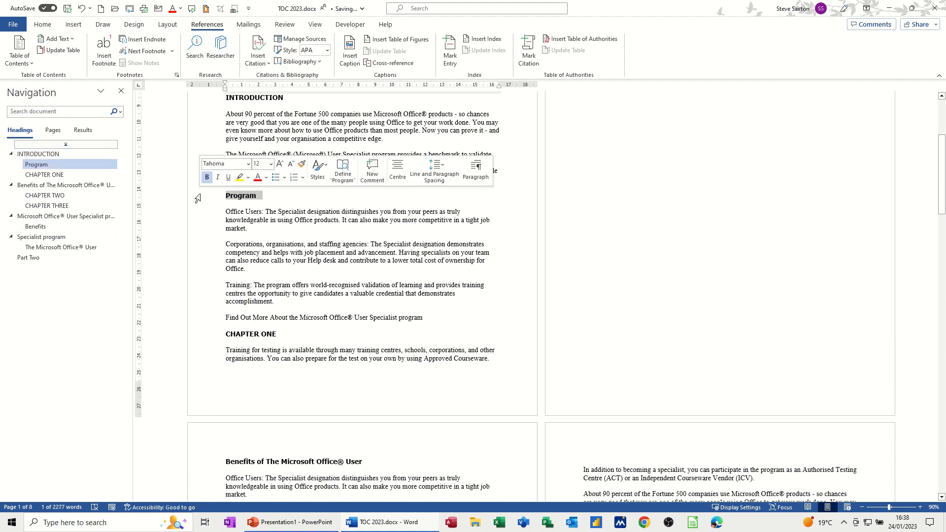
click(42, 27)
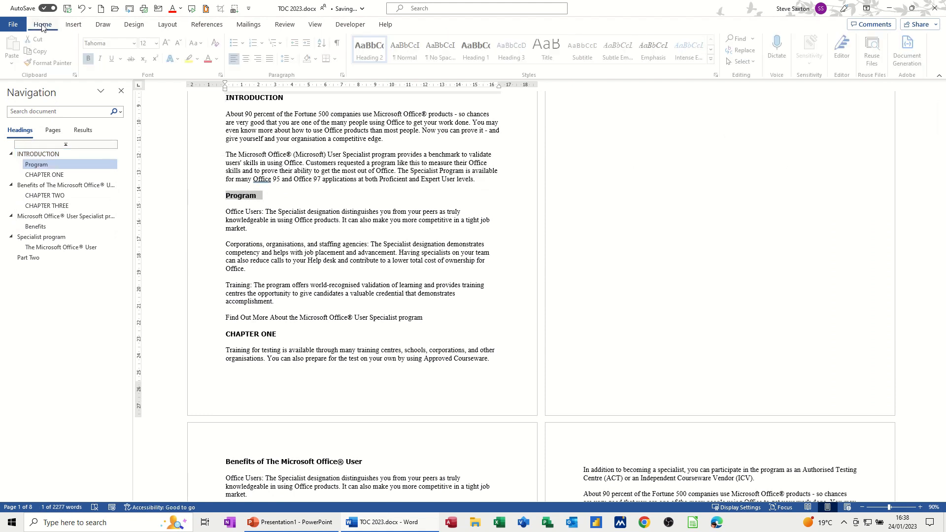
right_click(370, 59)
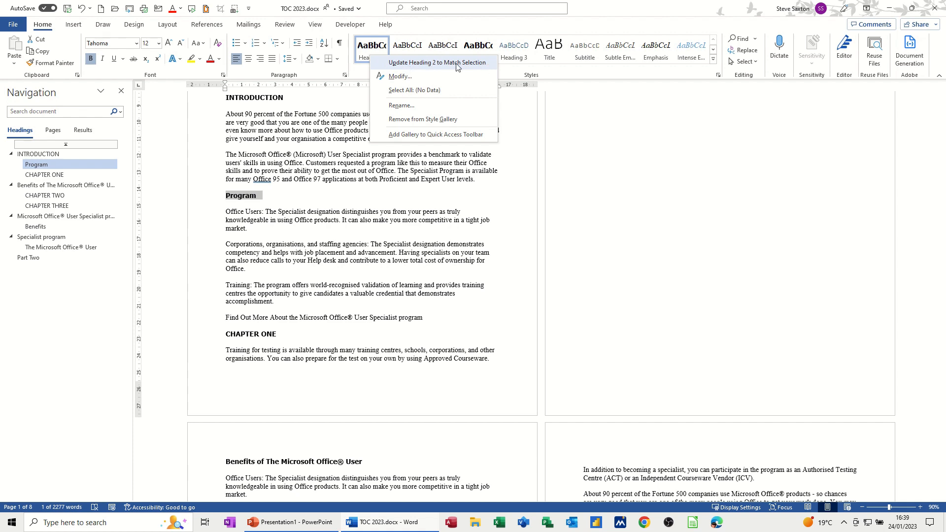
scroll(315, 158, up, 6)
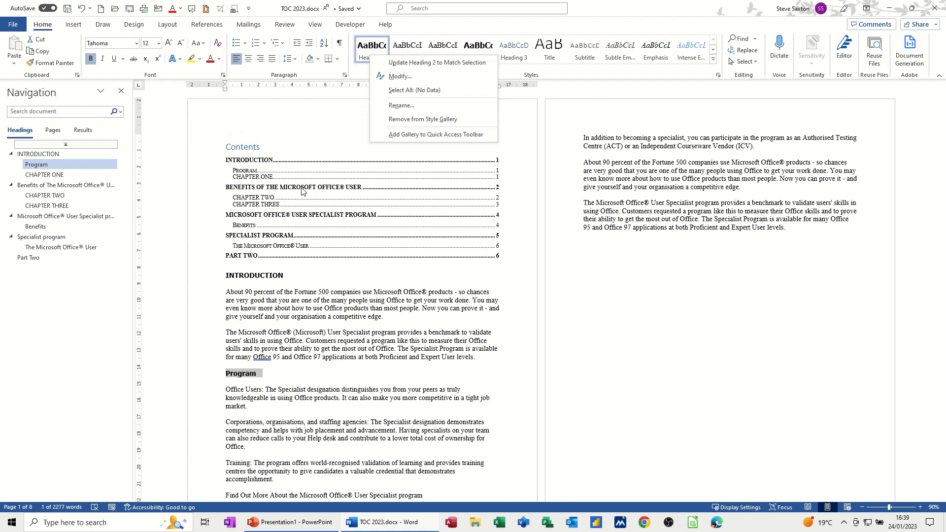
click(296, 151)
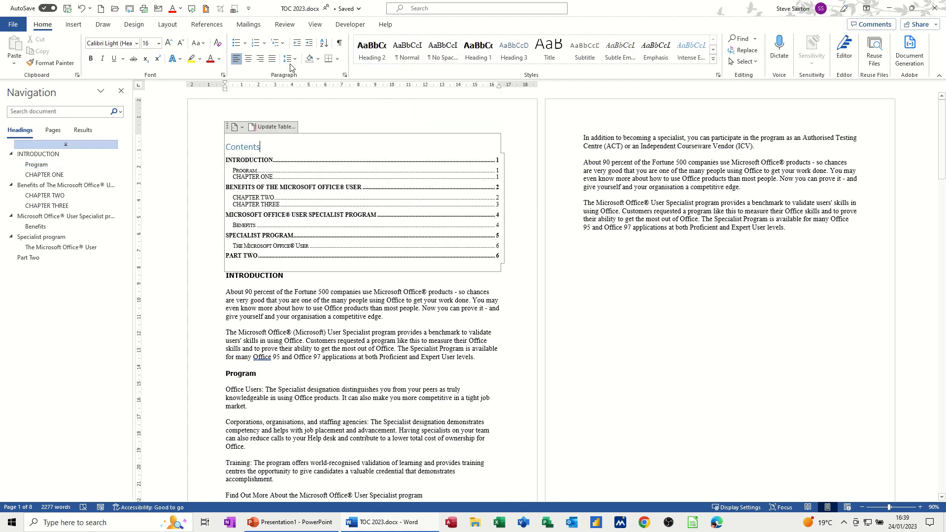
Insert a page break before the Program heading
click(206, 24)
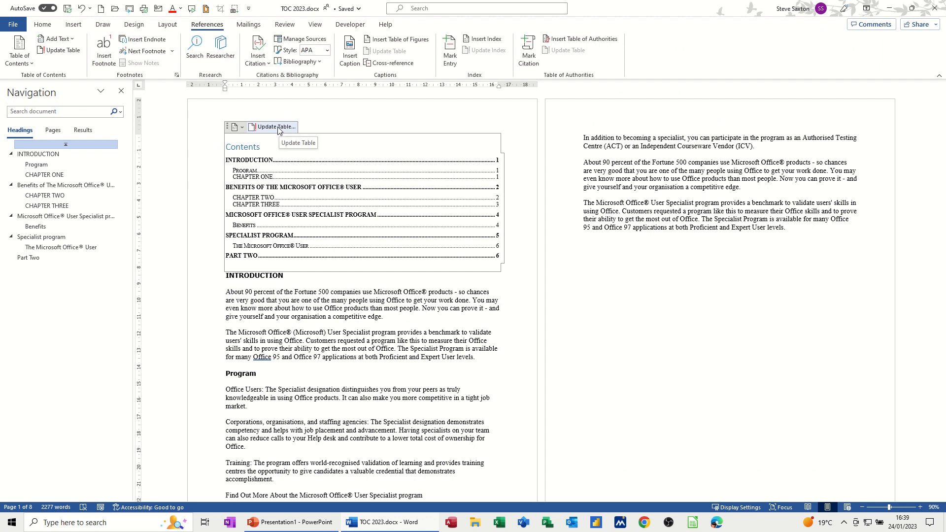
click(227, 373)
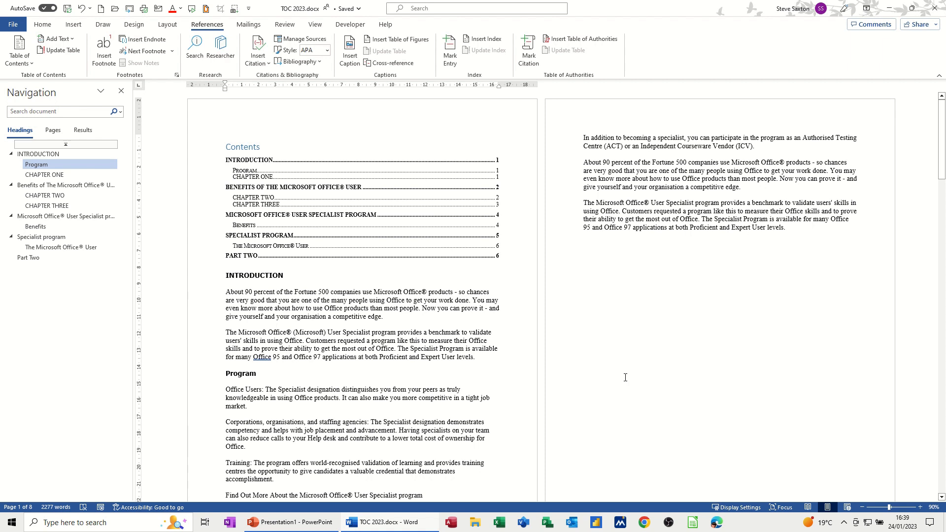
key(ctrl+Return)
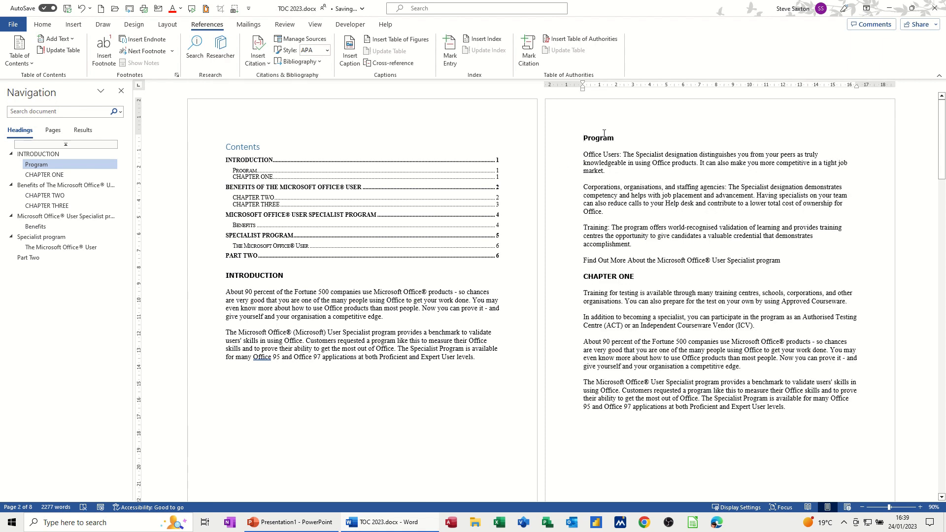
Update only the page numbers in the table of contents
click(469, 179)
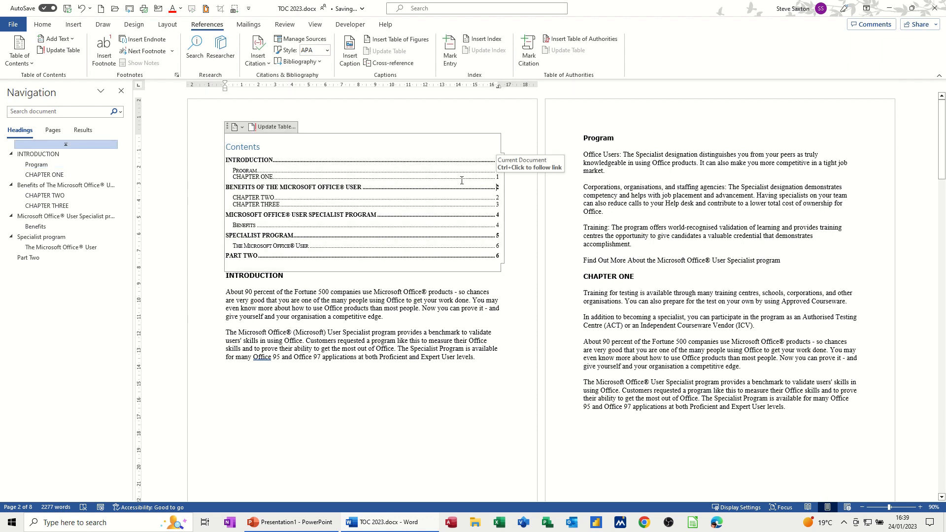
click(274, 128)
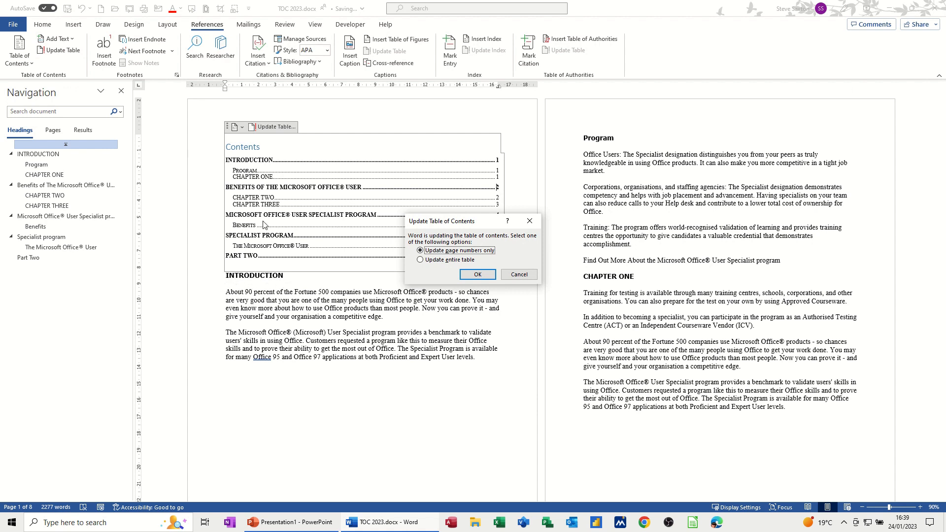
click(477, 275)
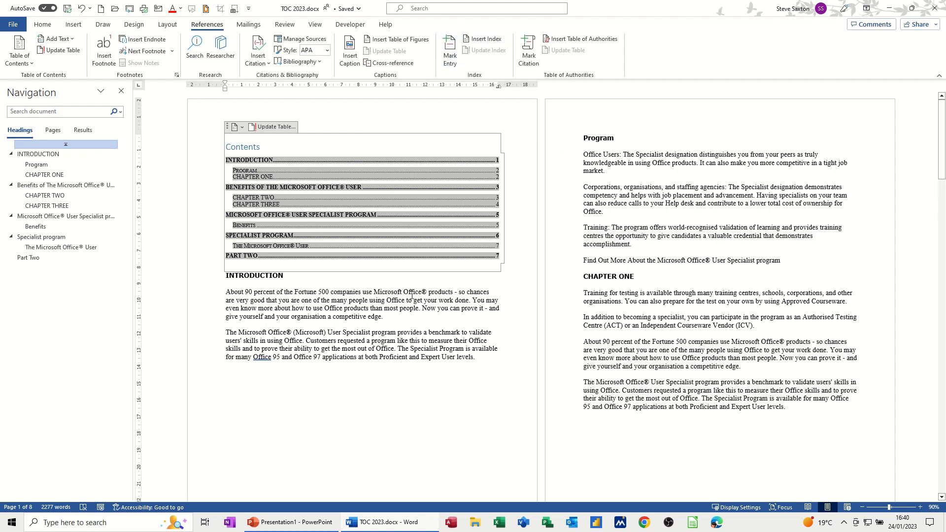
click(228, 290)
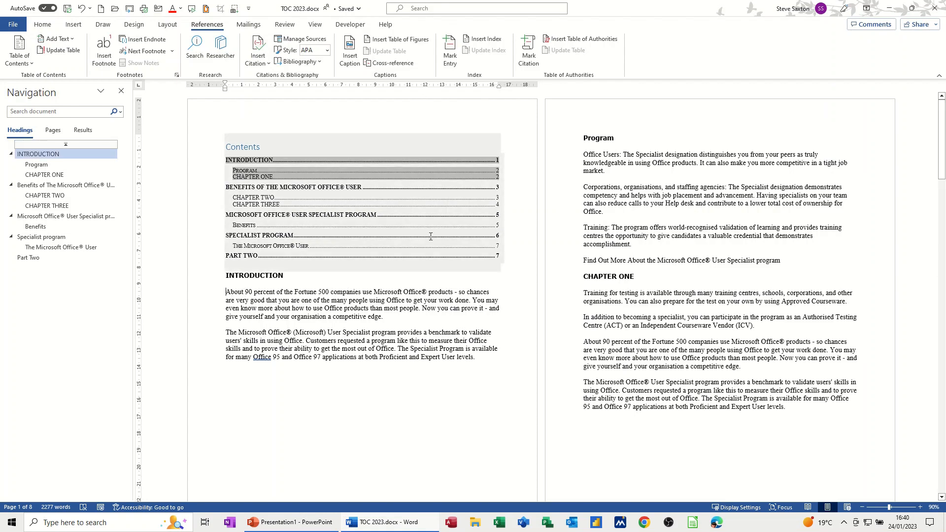
Mark the word "Office" in the first INTRODUCTION paragraph as a main index entry for the current page
click(449, 49)
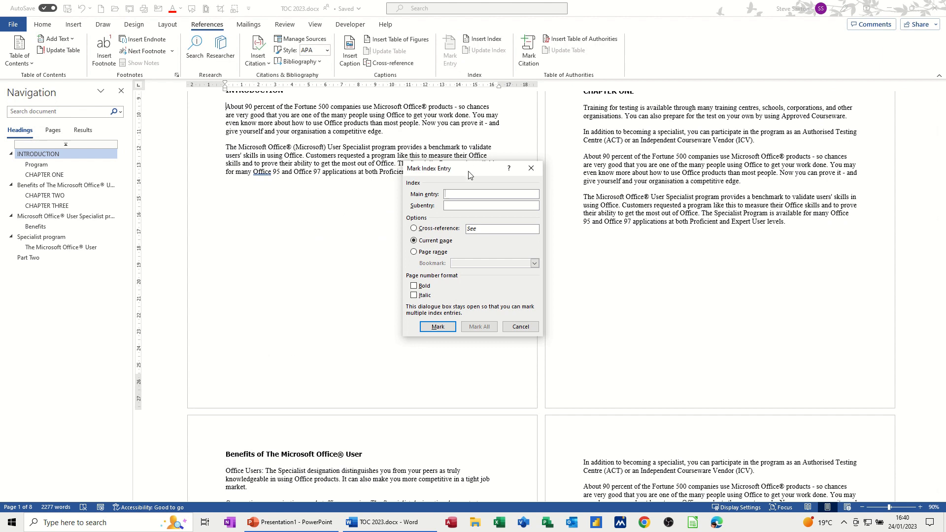
drag(467, 174, 366, 191)
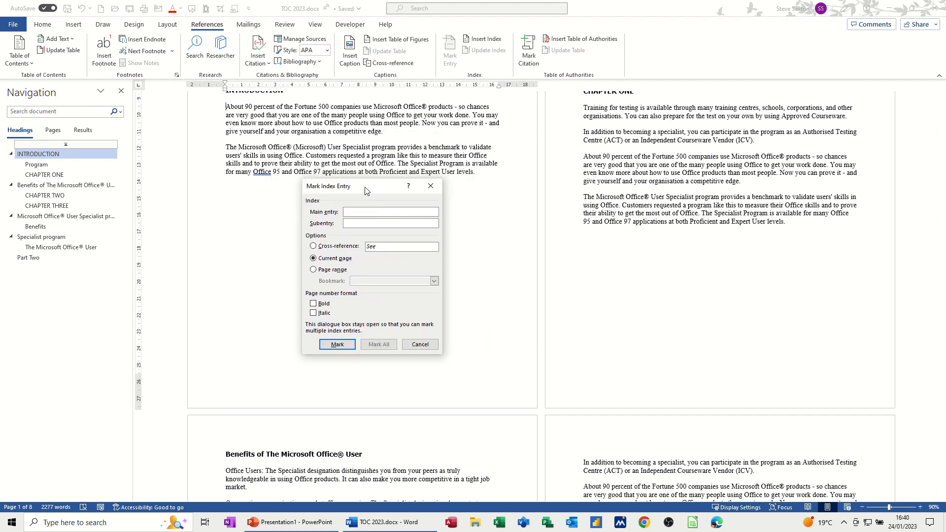
click(327, 124)
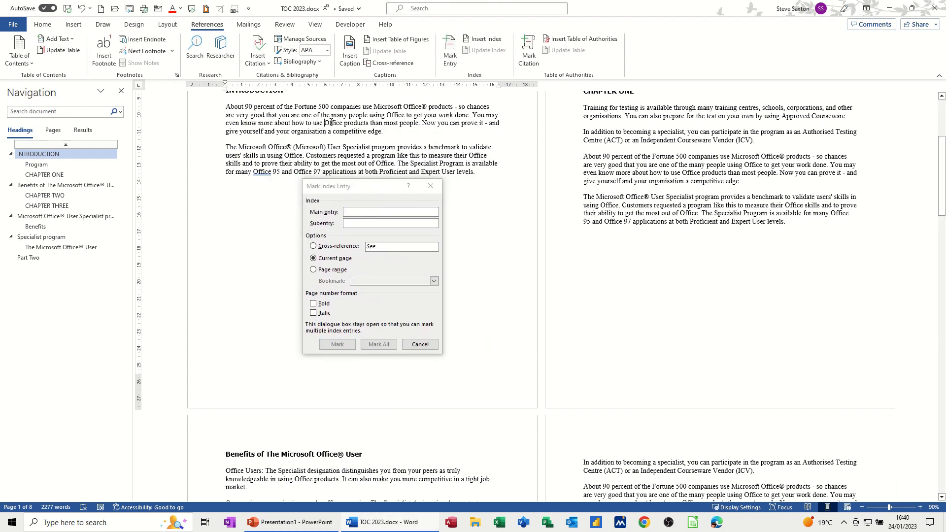
double_click(331, 123)
click(362, 185)
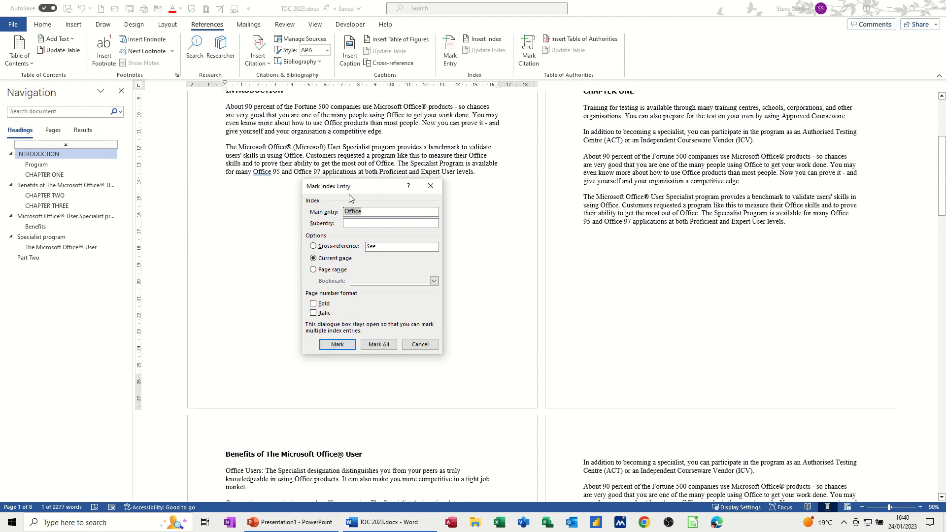
click(336, 344)
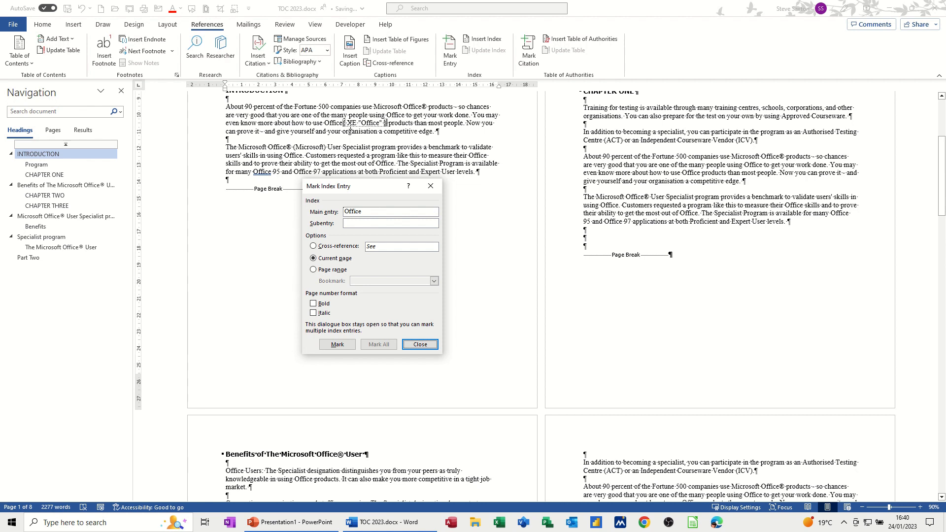
Mark all occurrences of "Specialist" and "Office" as main index entries, using the words in the second INTRODUCTION paragraph
double_click(346, 149)
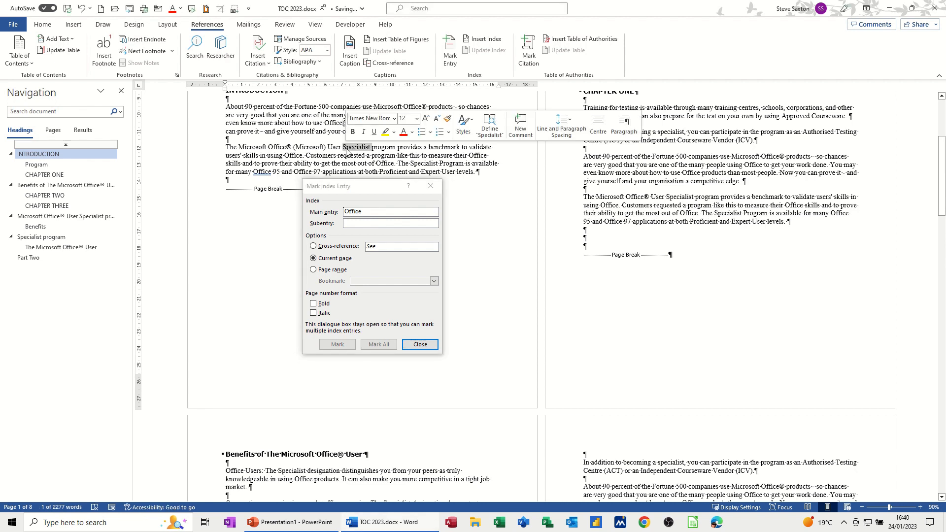
click(378, 345)
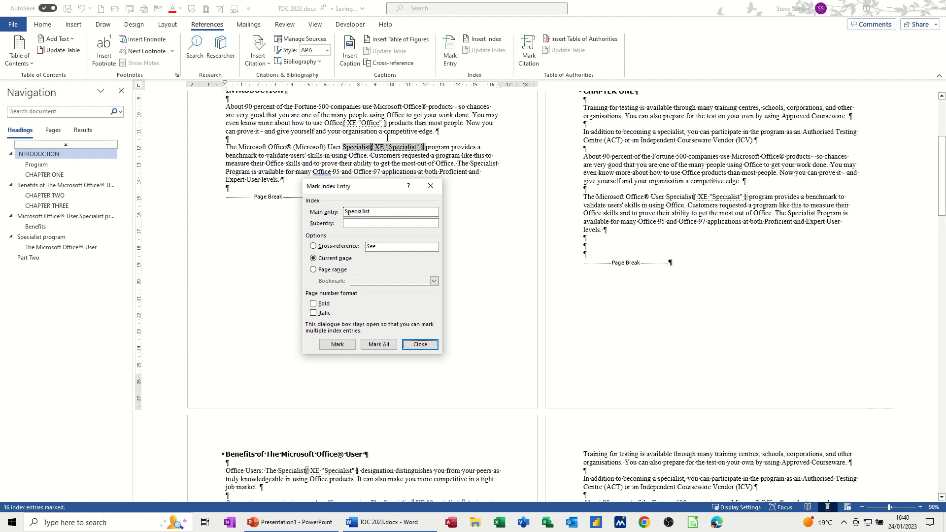
double_click(322, 171)
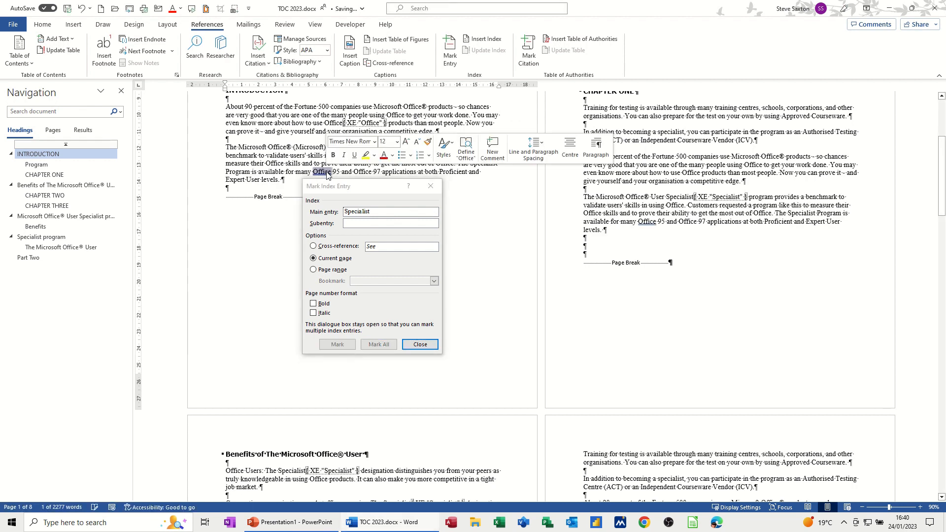
click(378, 344)
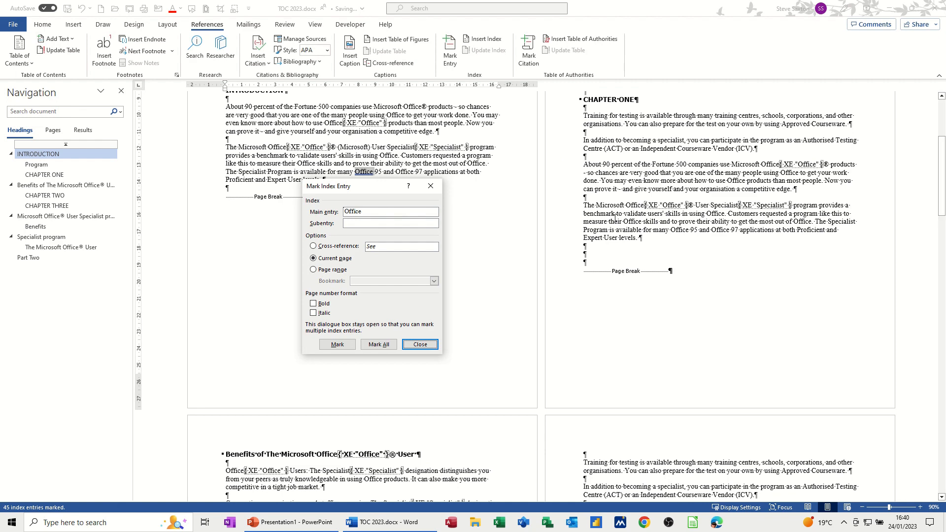
Mark single index entries for "Fortune" under CHAPTER ONE and "Courseware" in the Benefits of The Microsoft Office User section
double_click(663, 165)
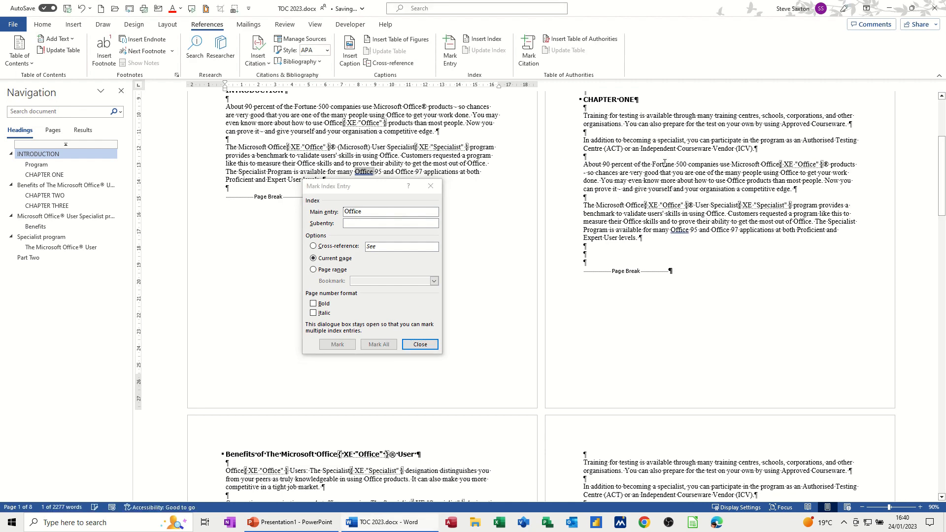
click(340, 344)
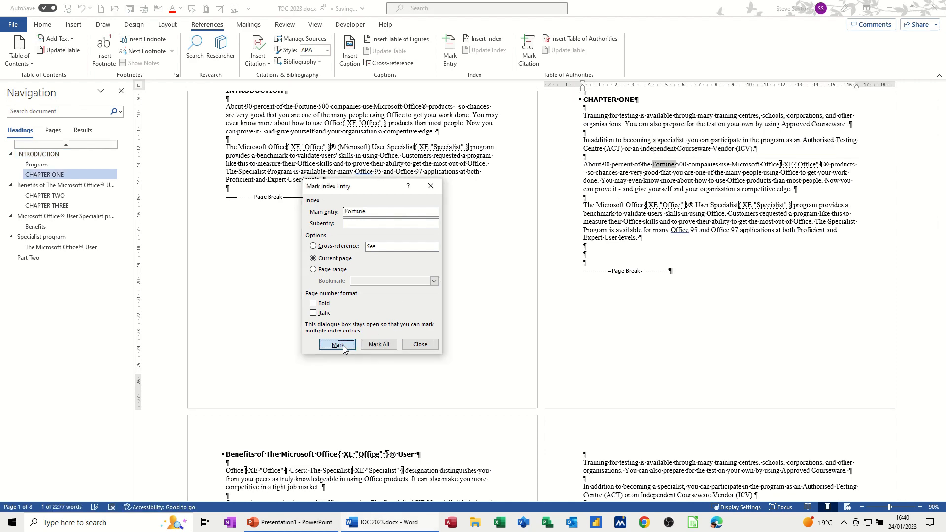
scroll(524, 250, down, 3)
scroll(524, 250, down, 3)
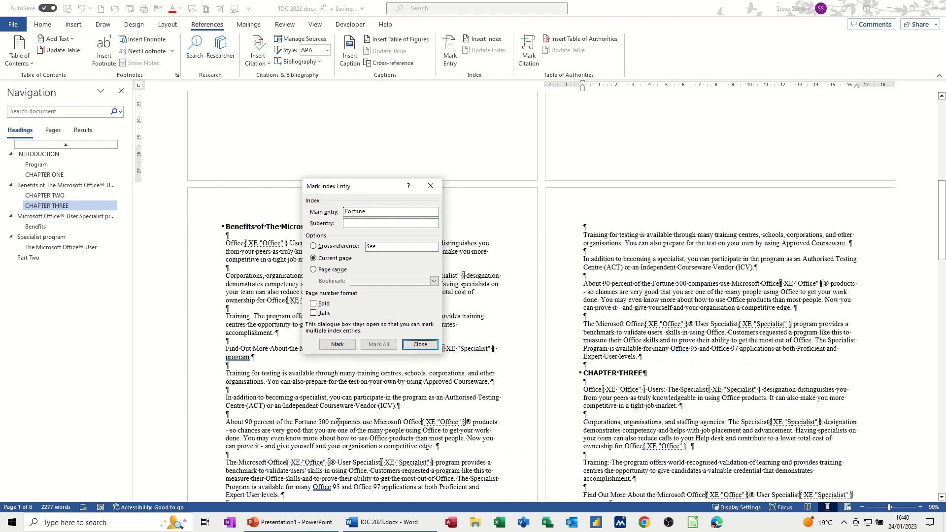
double_click(333, 407)
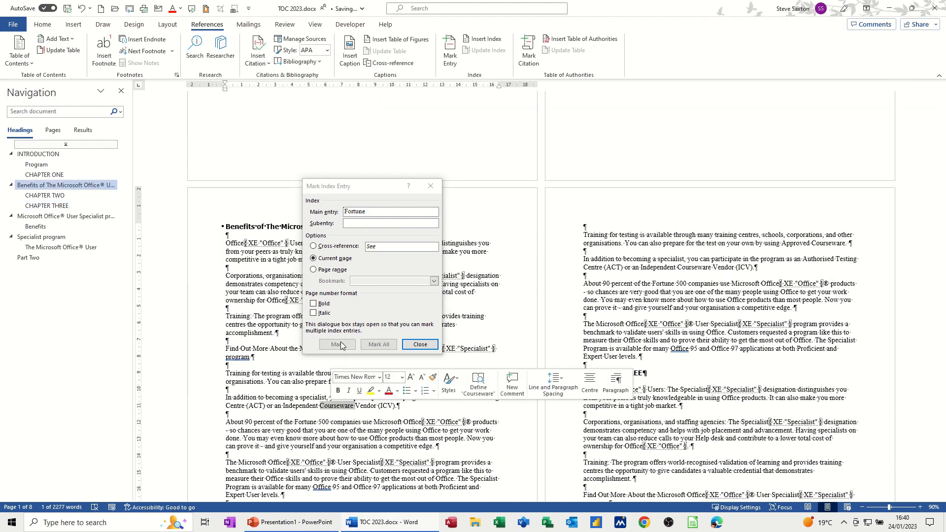
click(338, 344)
Mark single index entries for "Centre" in the Microsoft Office User Specialist program section and "Microsoft" under Part Two
scroll(327, 389, down, 8)
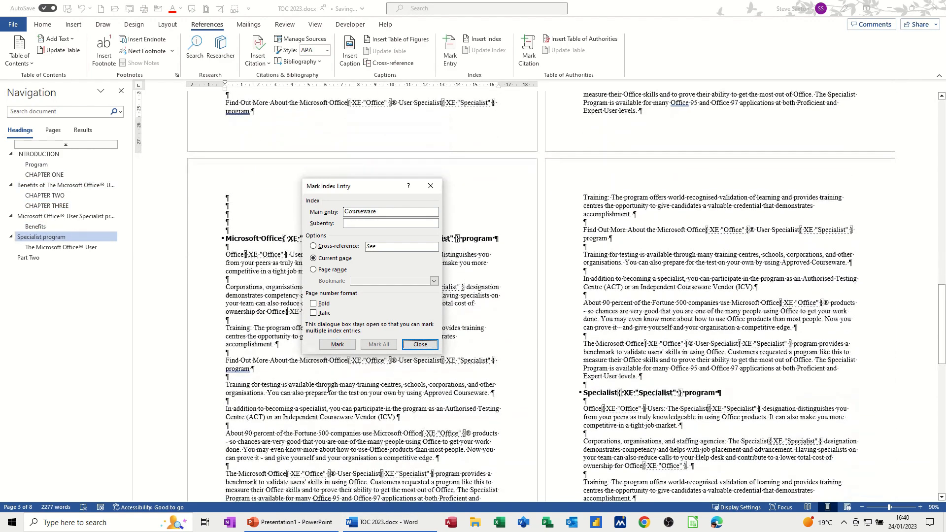
double_click(235, 417)
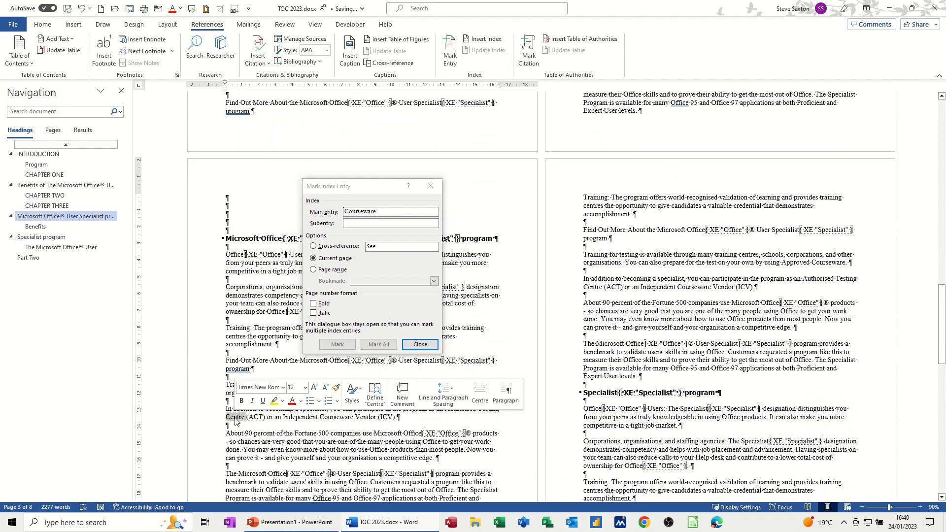
click(337, 344)
scroll(439, 359, down, 8)
scroll(438, 359, down, 8)
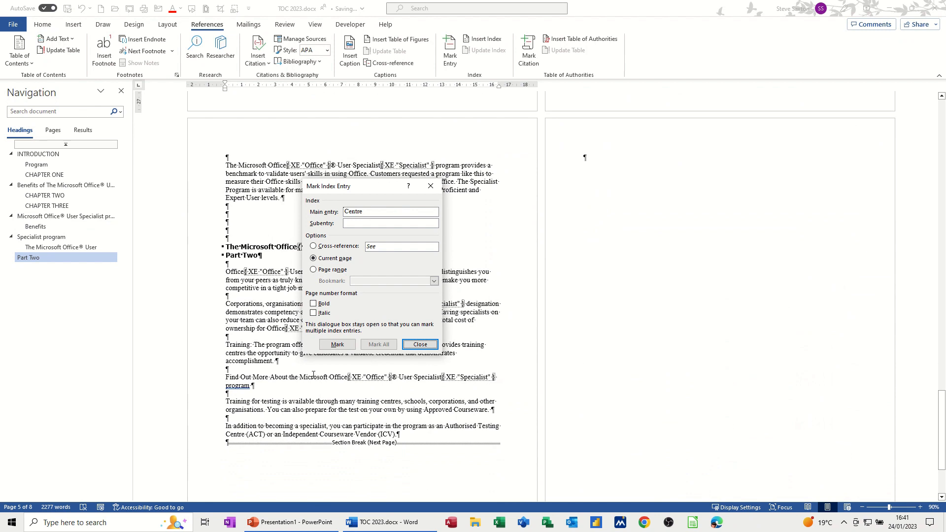
click(329, 377)
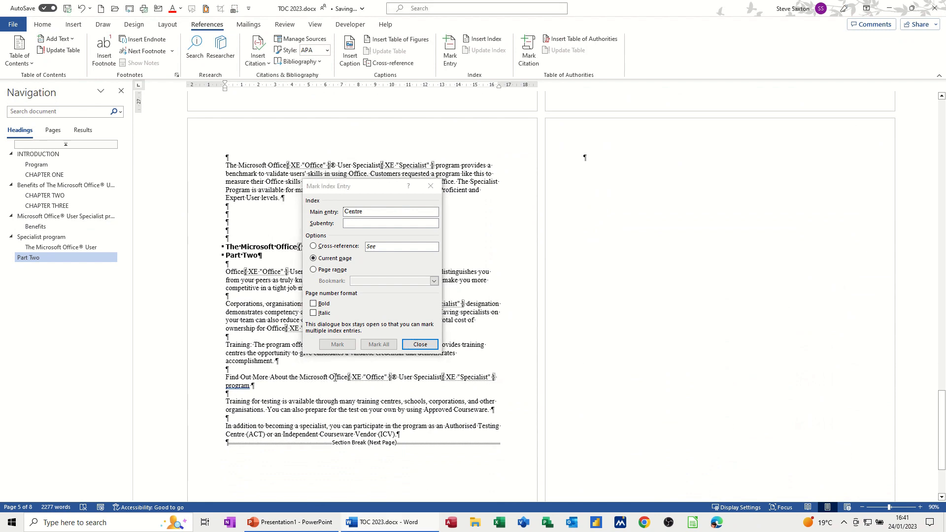
double_click(310, 377)
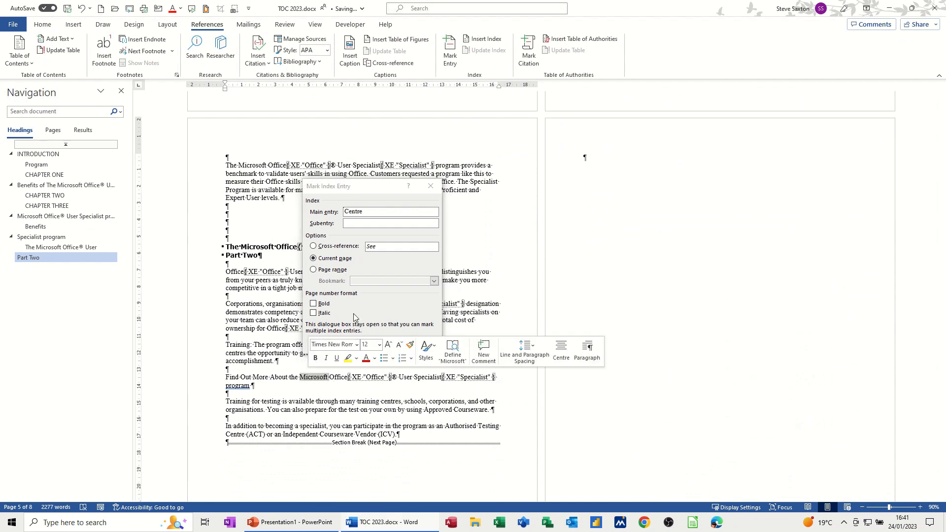
click(372, 321)
click(337, 344)
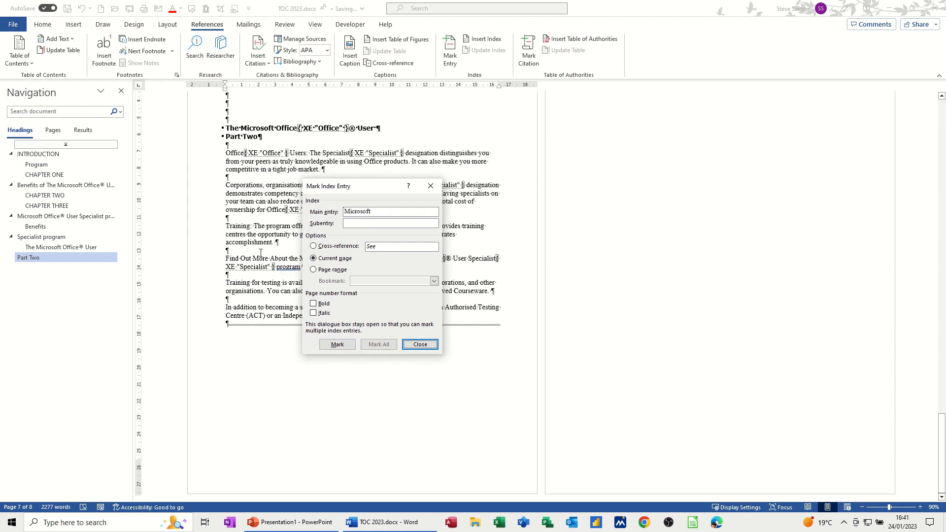
Mark all occurrences of "Training" and "Program" as main index entries and finish marking entries
click(232, 227)
double_click(236, 227)
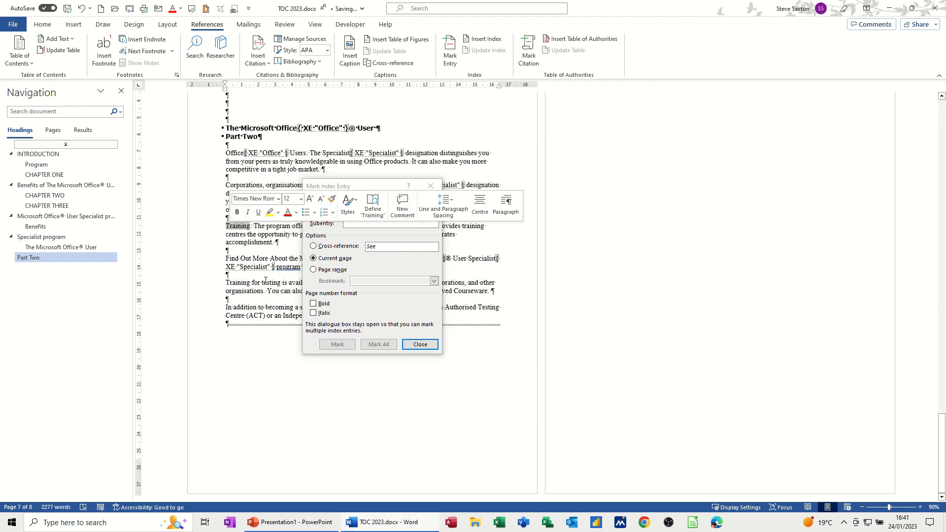
click(351, 336)
click(377, 344)
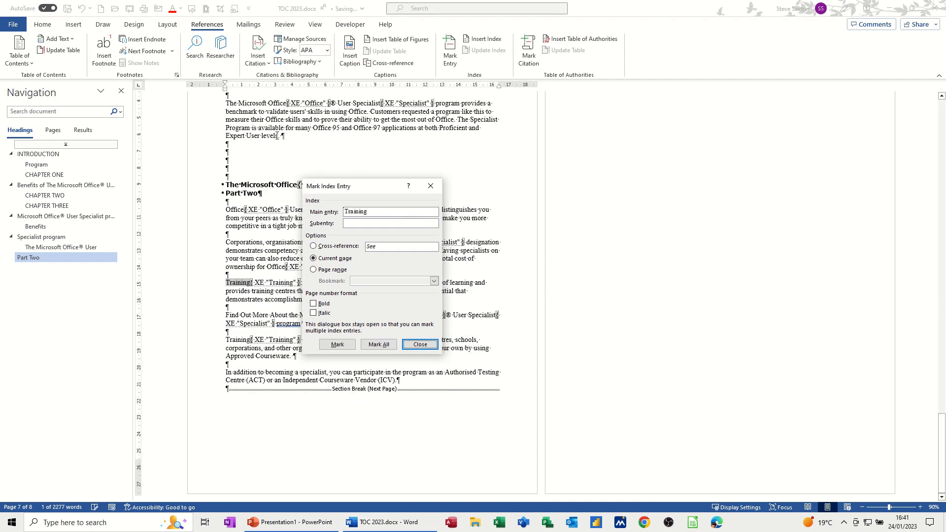
double_click(242, 128)
click(380, 344)
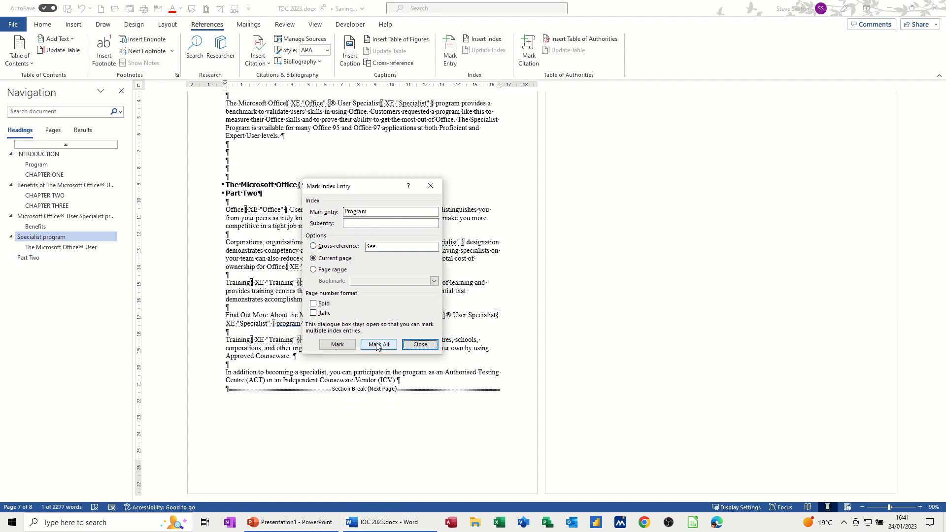
click(420, 345)
Place the insertion point on the blank last page and hide the formatting marks
scroll(581, 300, up, 5)
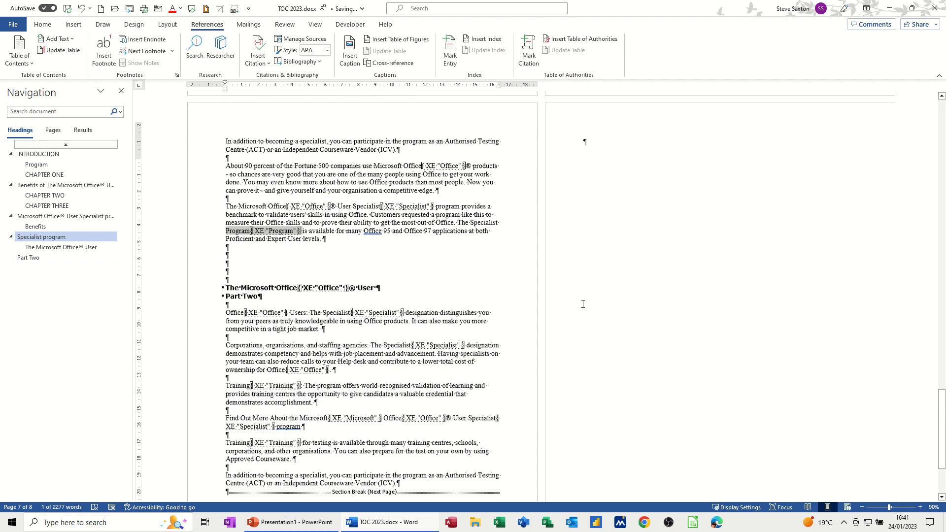
scroll(587, 241, up, 1)
click(593, 270)
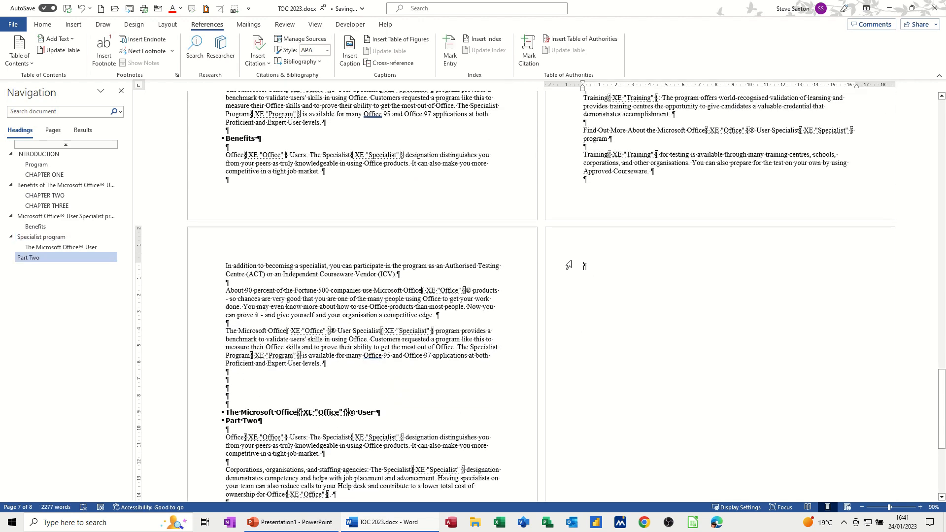
click(42, 24)
click(339, 43)
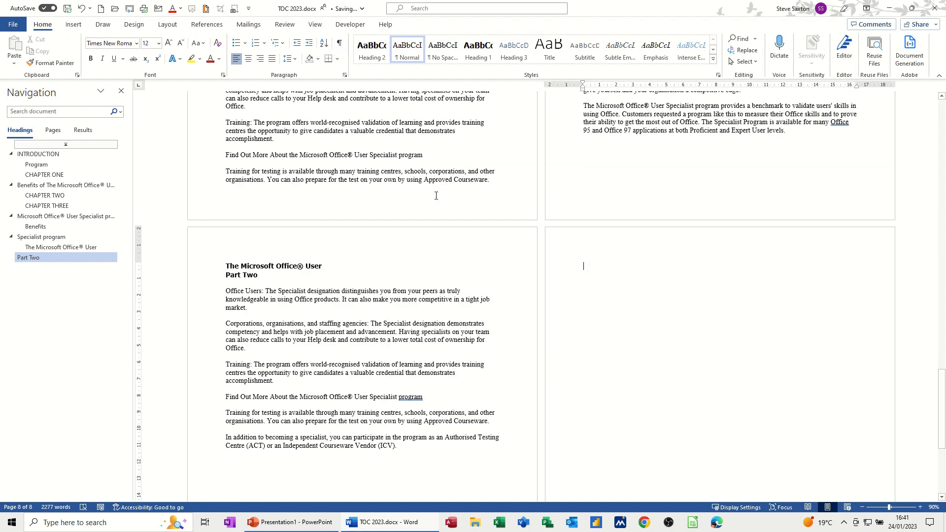
Add the title "Index" on the last page and format it as Heading 2
text(Inde)
key(Return)
click(567, 268)
click(385, 52)
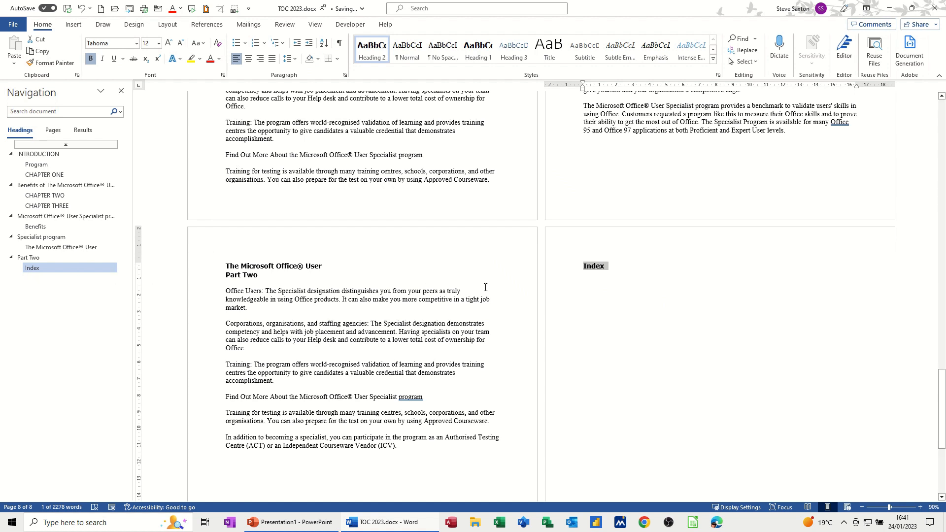
Insert a two-column indented index in the Formal format below the Index heading, with right-aligned page numbers, and select it
click(604, 280)
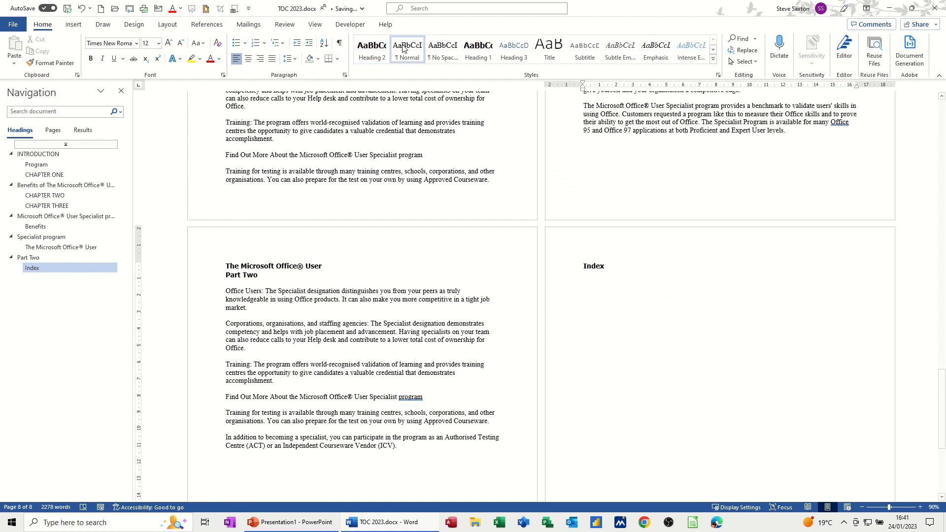
click(201, 26)
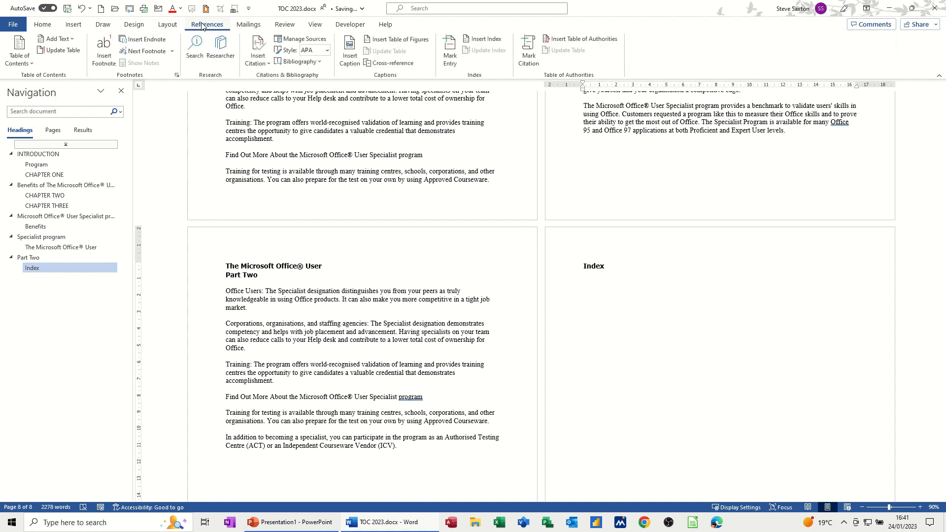
click(495, 44)
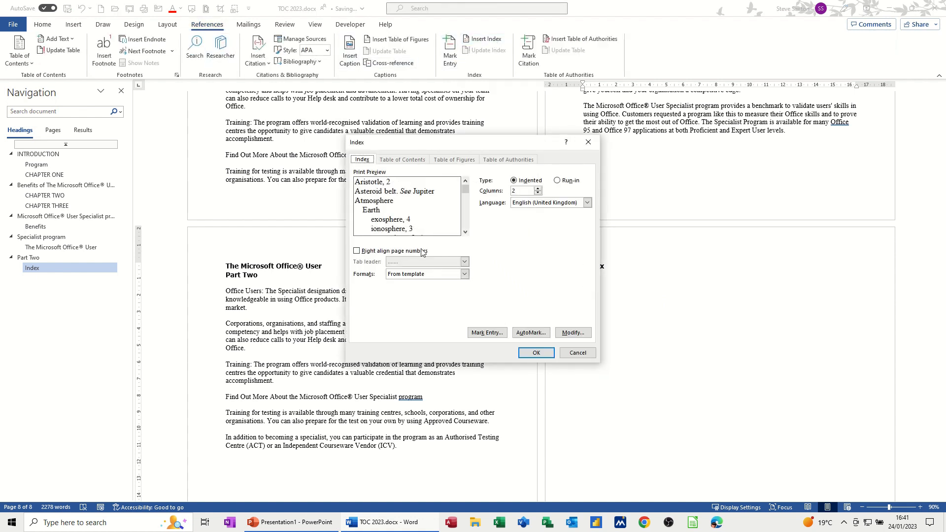
click(464, 274)
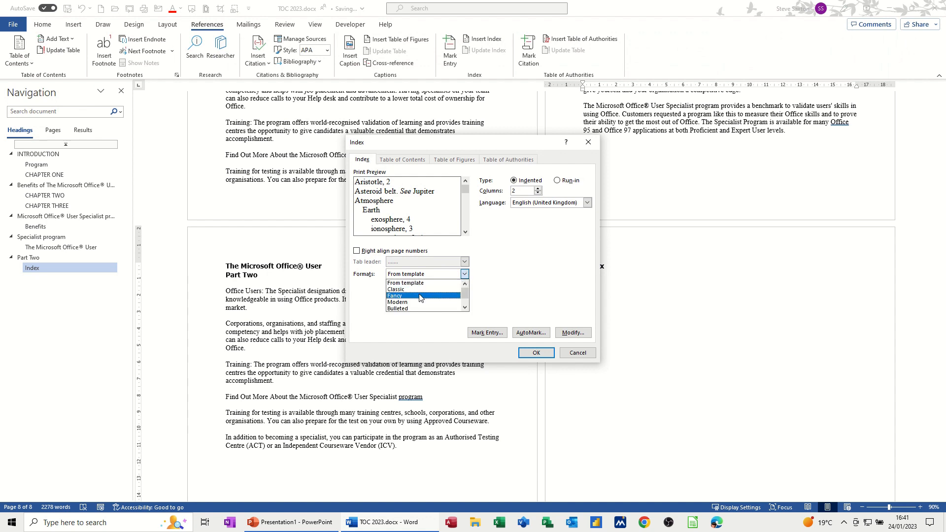
click(401, 302)
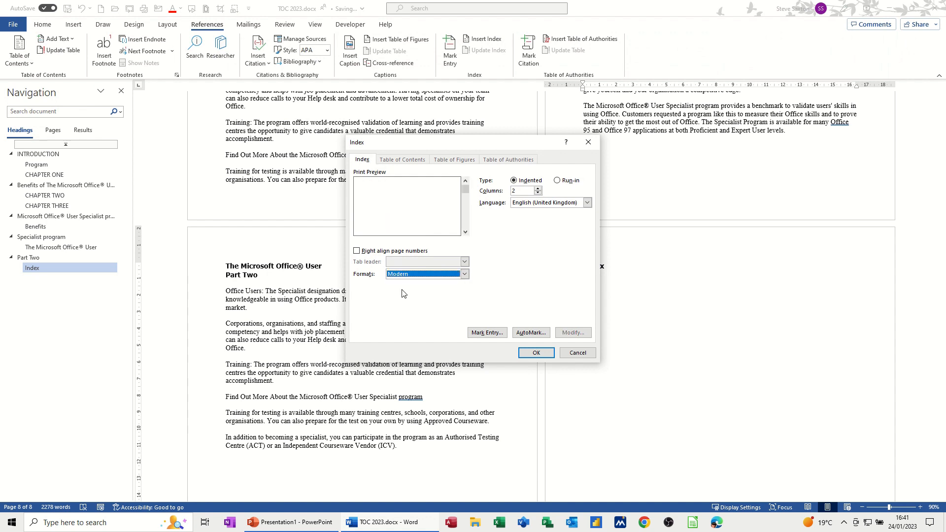
click(464, 273)
click(465, 308)
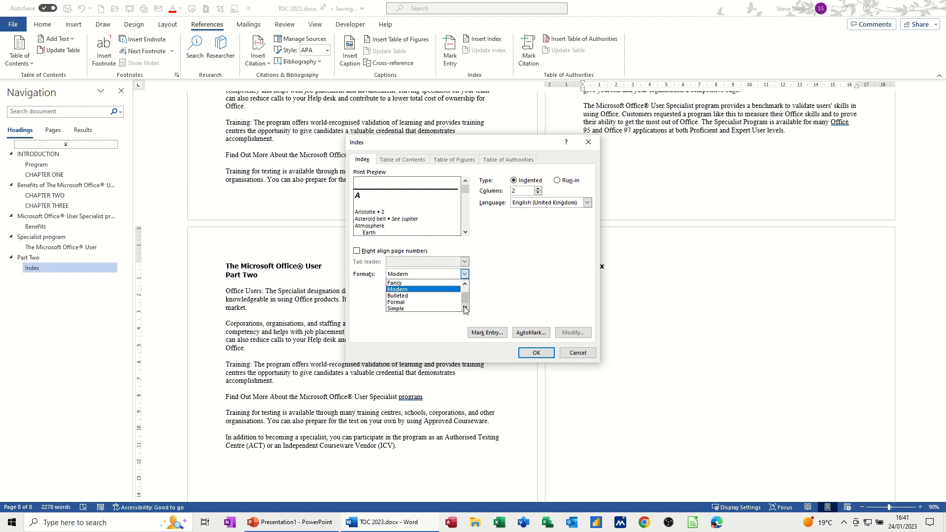
click(429, 308)
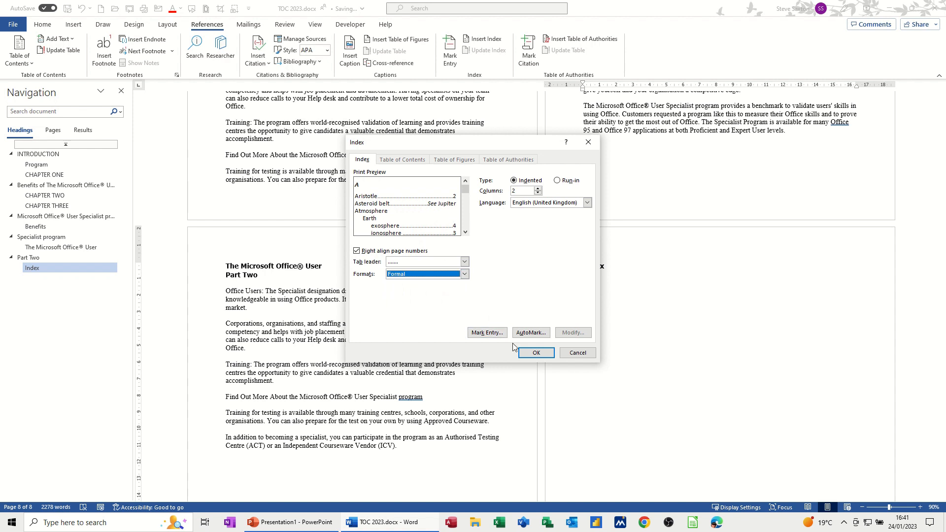
click(525, 354)
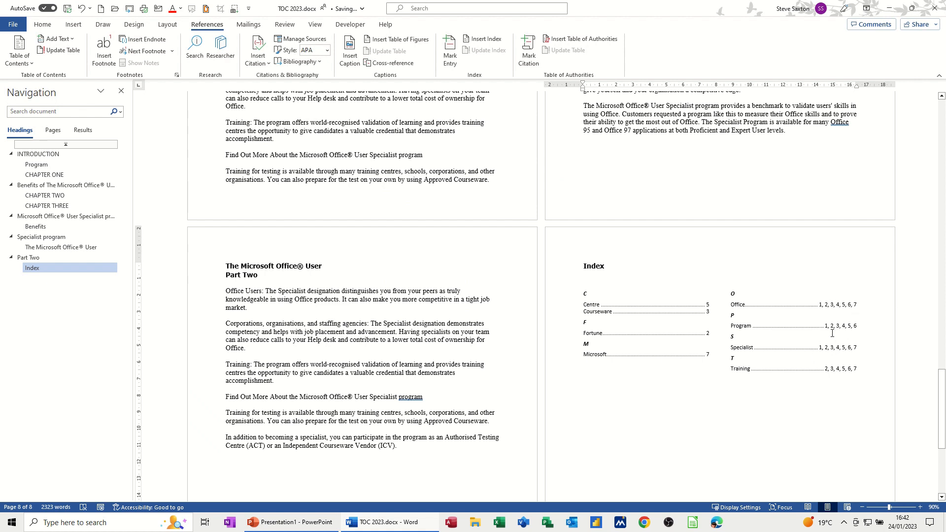
click(609, 325)
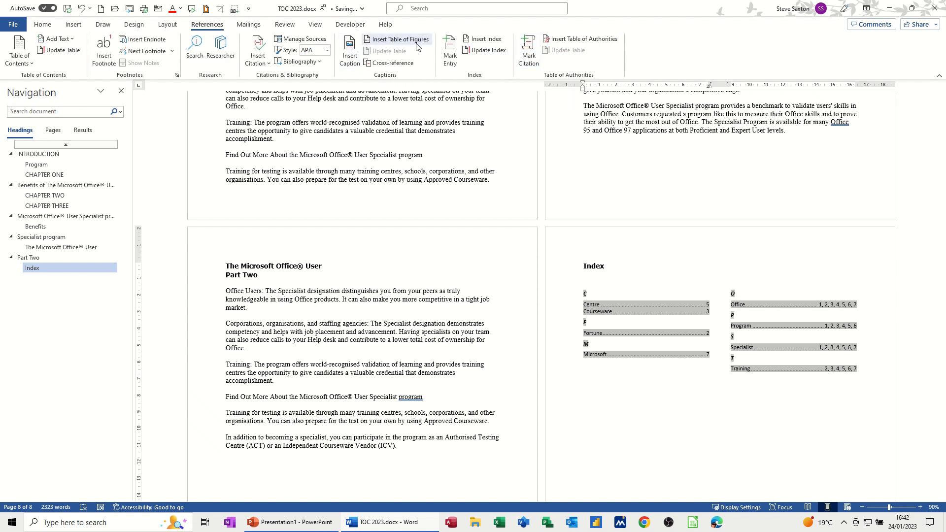
Start a new source of type Book Section for a citation after "Microsoft Office®" in the Introduction's first paragraph
scroll(315, 214, up, 10)
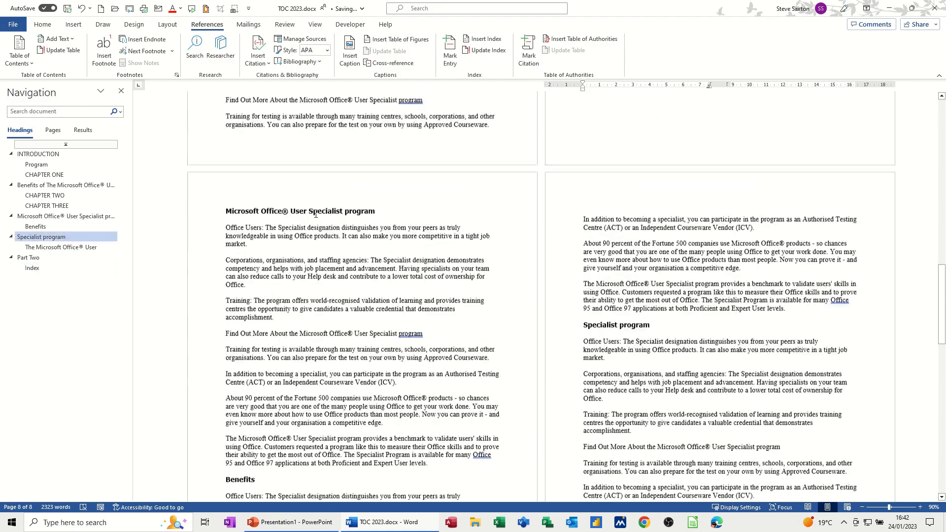
scroll(315, 214, up, 10)
scroll(315, 218, up, 2)
scroll(315, 218, down, 1)
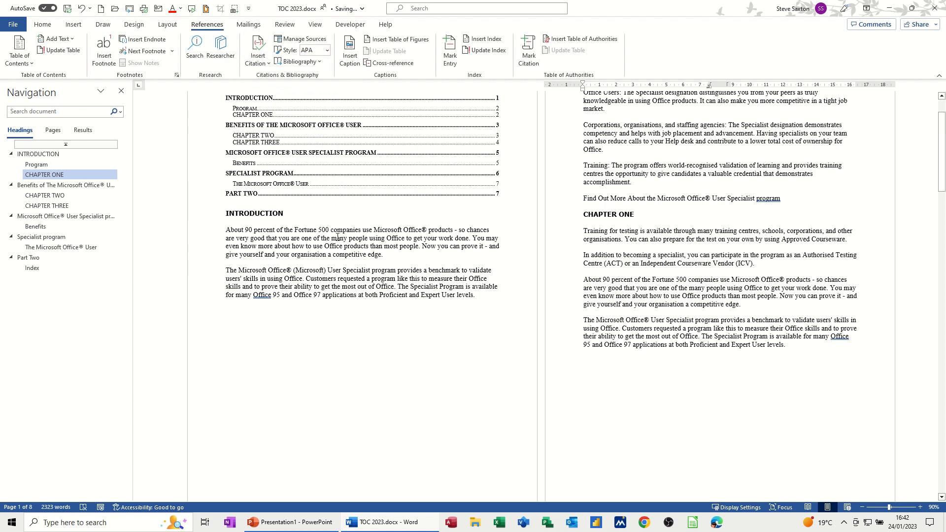
click(428, 232)
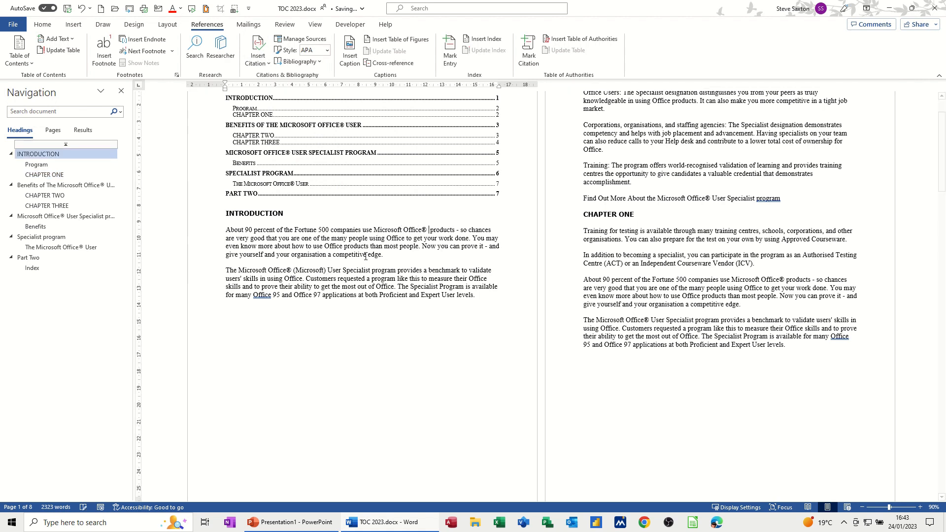
click(261, 65)
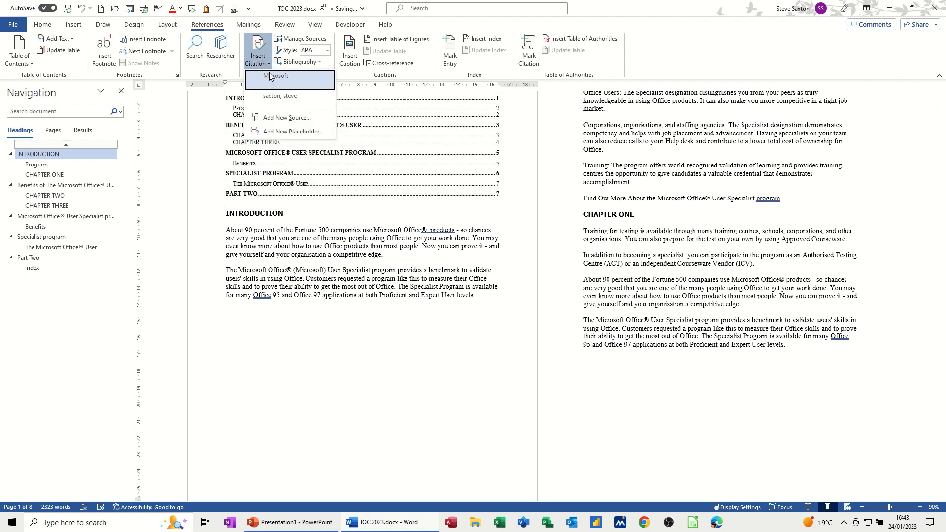
click(279, 120)
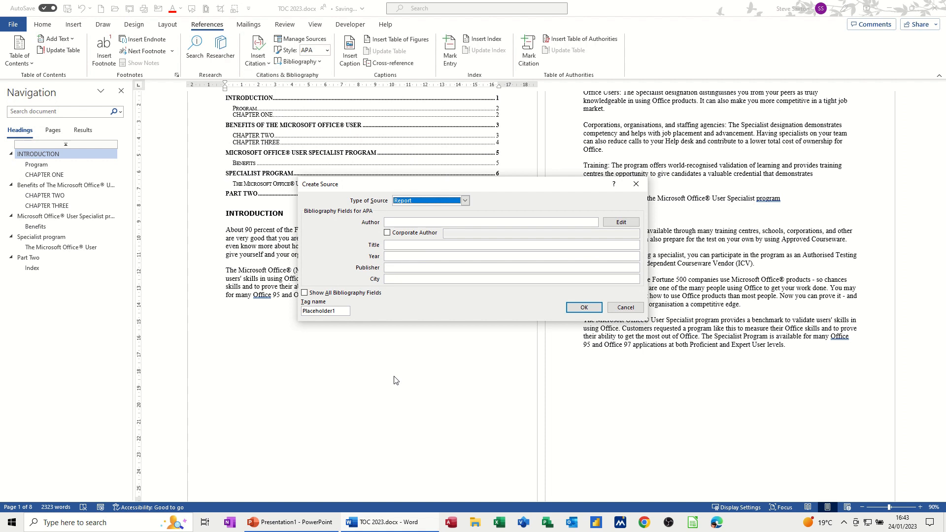
click(465, 202)
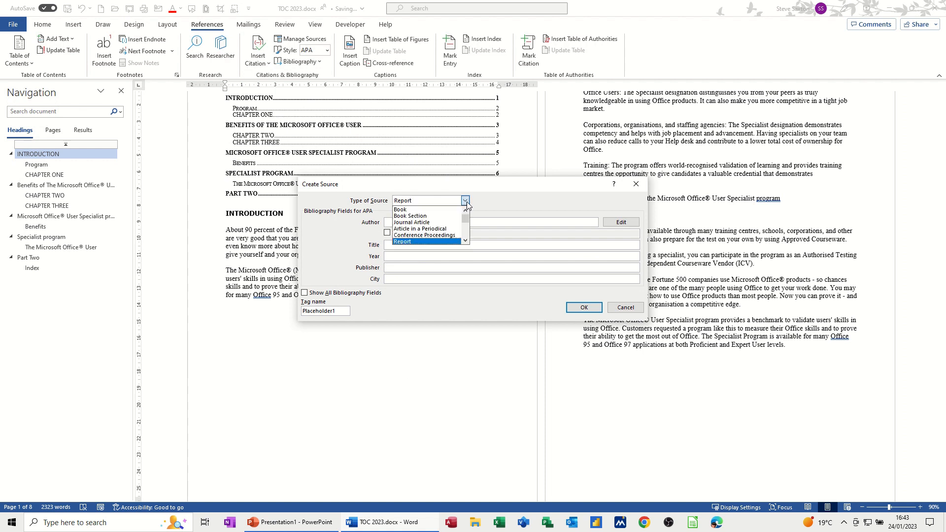
click(440, 217)
Fill in the source with author Microsoft, title Visio, book author Microsoft and book title "Visio for Beginners"
click(418, 221)
text(Microsoft)
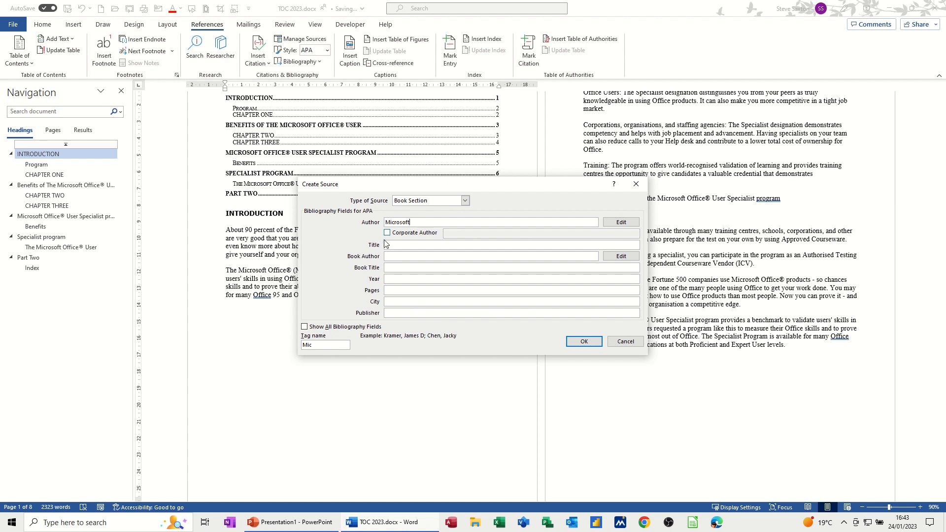
click(407, 245)
text(Visio)
click(423, 255)
click(400, 265)
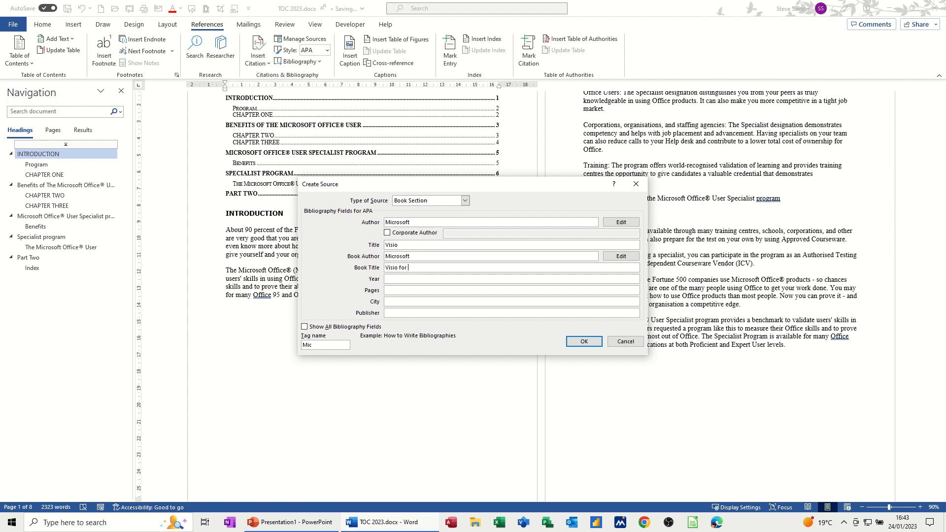
text(Visio for Beginners)
Change the source's author to Microsoft.com and its tag name to Sax, and insert the citation
click(573, 344)
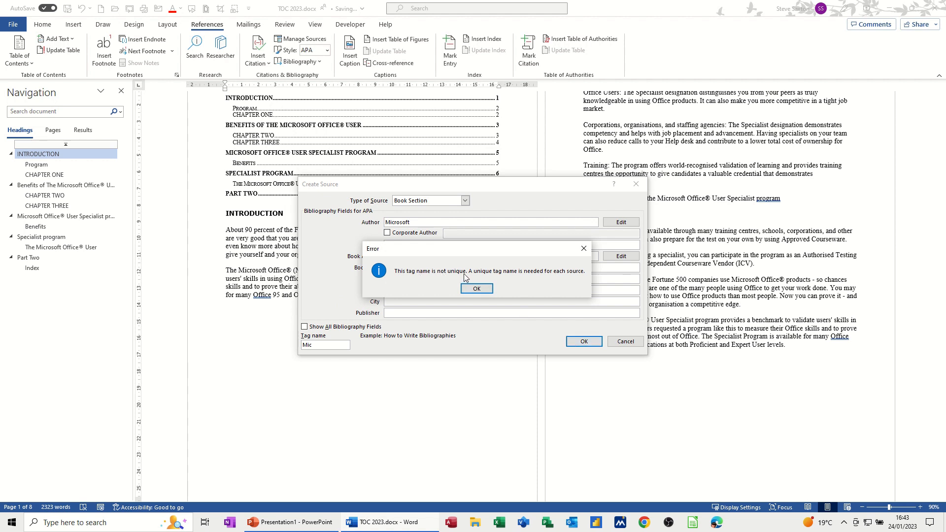
click(475, 289)
key(BackSpace)
key(BackSpace)
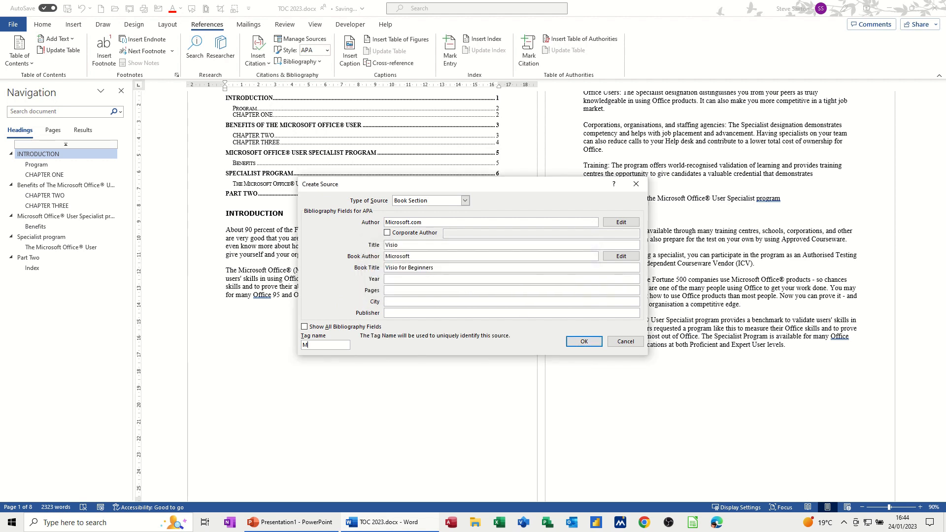
text(S)
text(a)
text(x)
key(Delete)
click(583, 341)
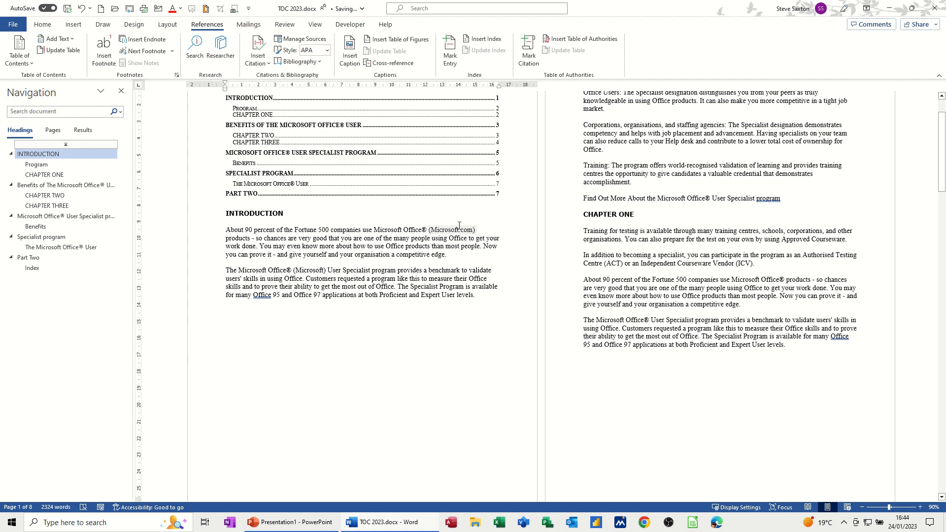
Review the details of the "Microsoft.com; Visio" source in the Source Manager without changing them
click(263, 64)
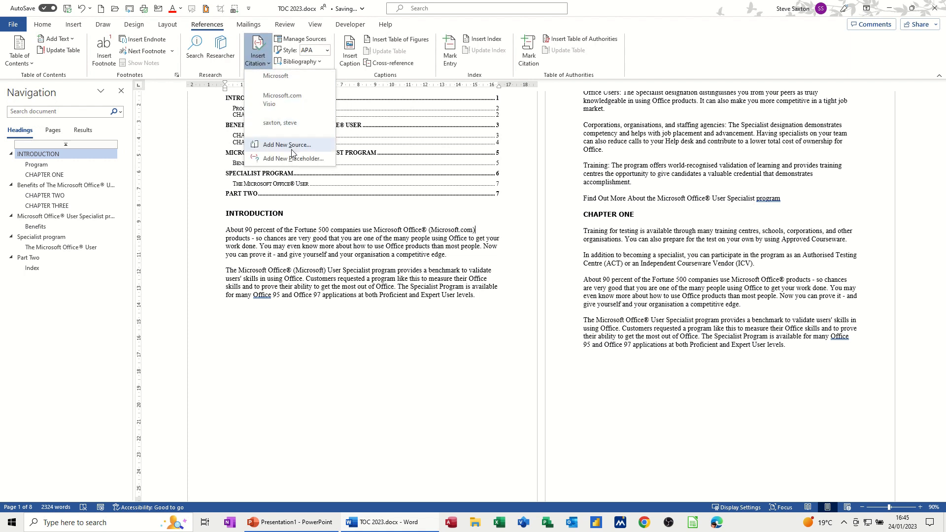
click(295, 41)
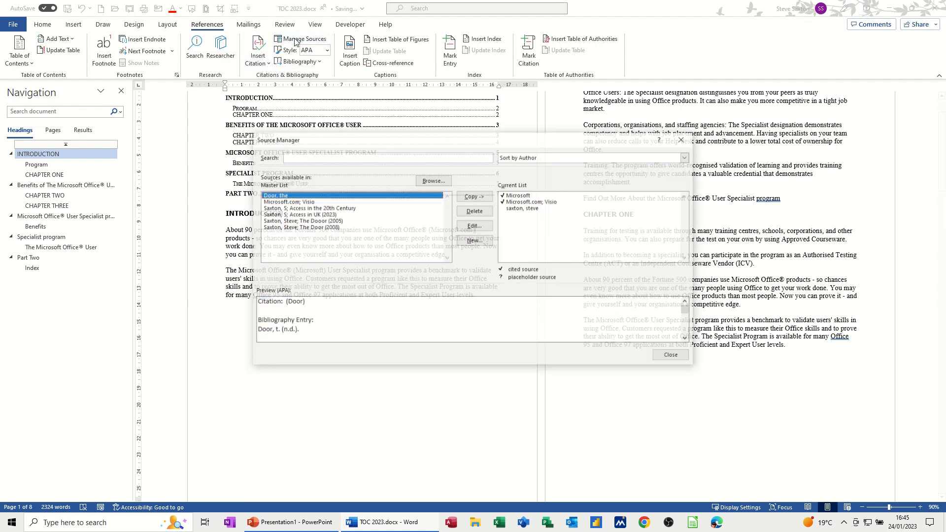
click(279, 202)
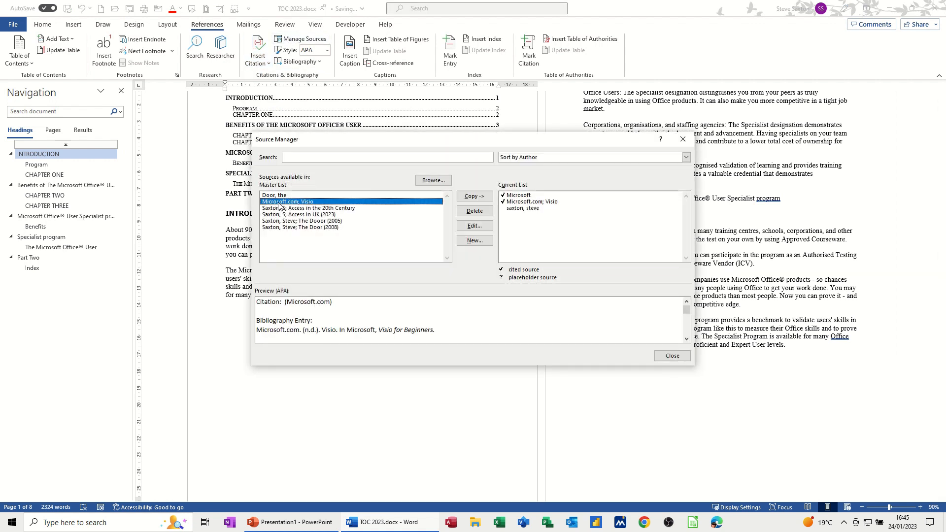
click(474, 227)
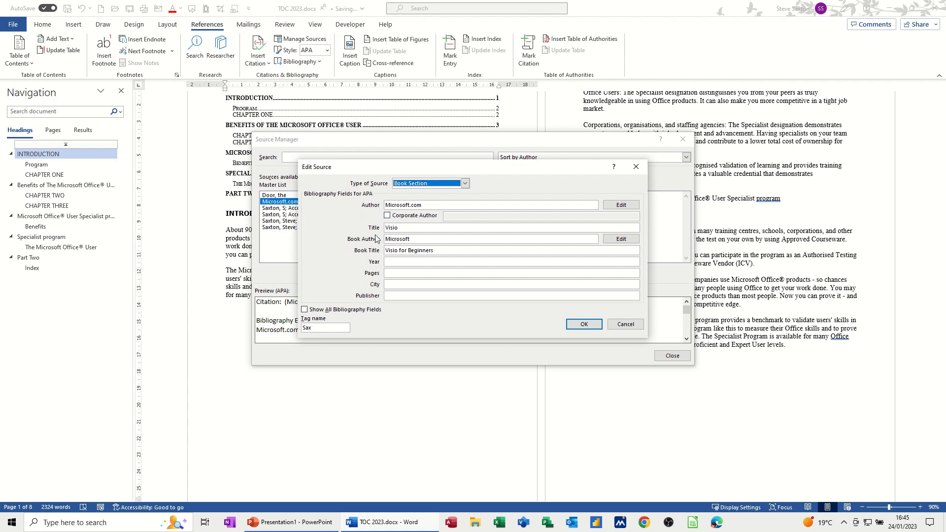
click(623, 325)
click(672, 356)
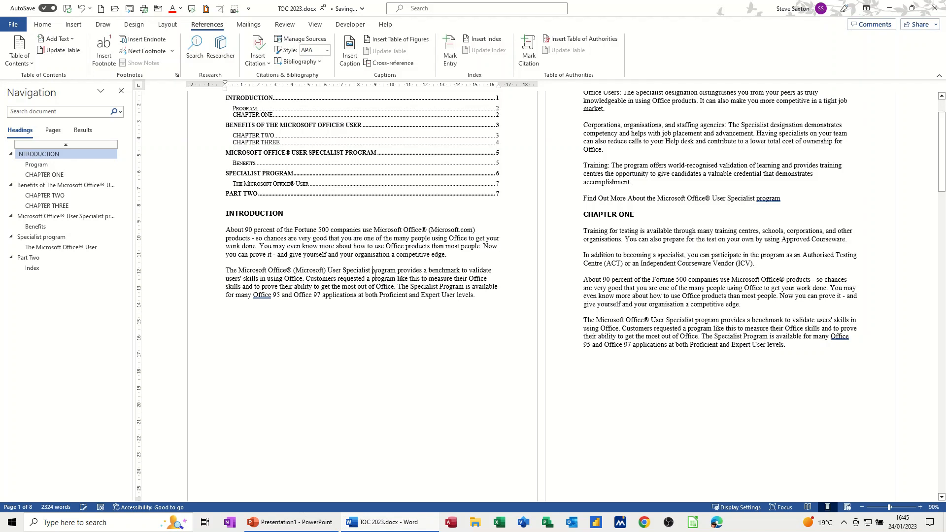
Cite a new Report source after "Specialist" in the Introduction's second paragraph, with the author's surname, title "Visio or Not" and year 2023
click(261, 63)
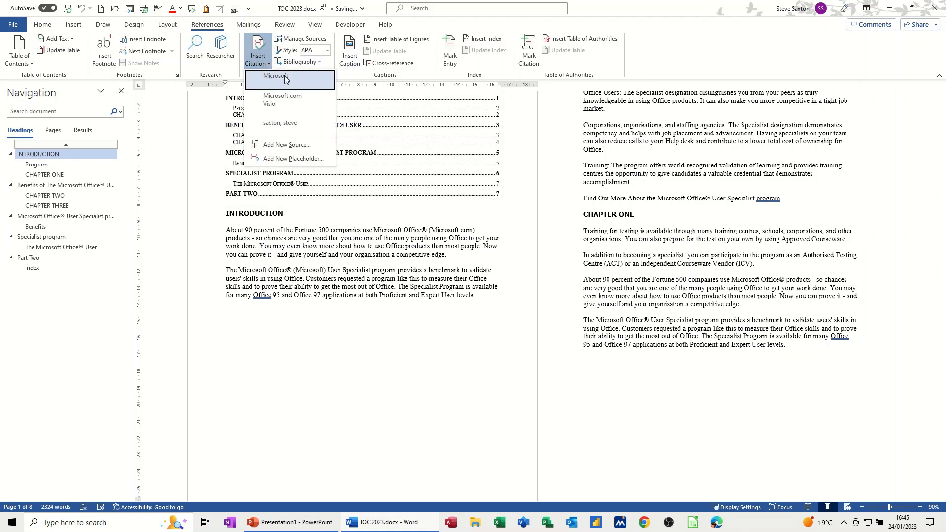
click(290, 148)
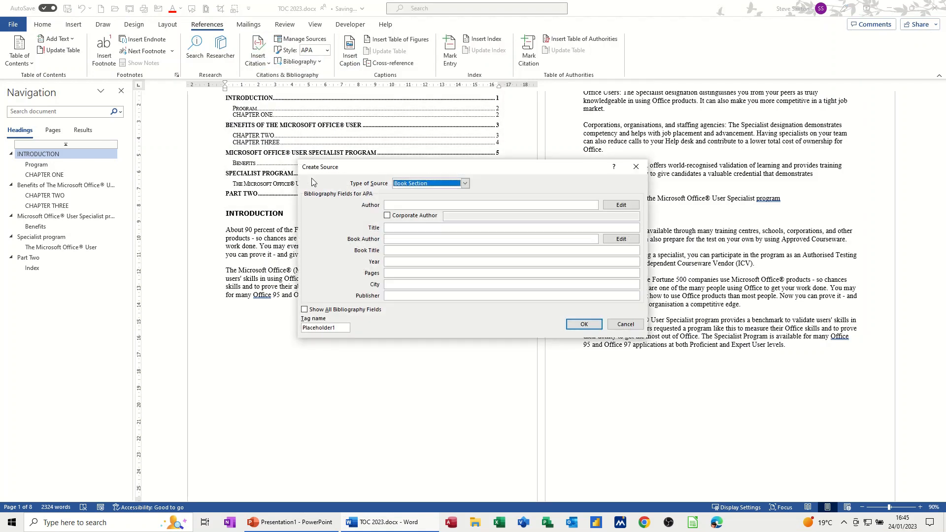
click(464, 183)
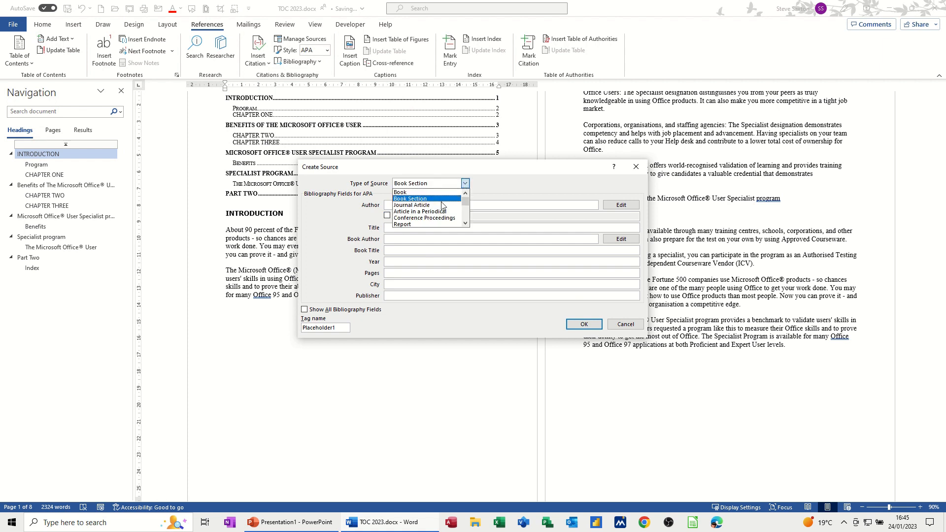
click(412, 225)
click(416, 205)
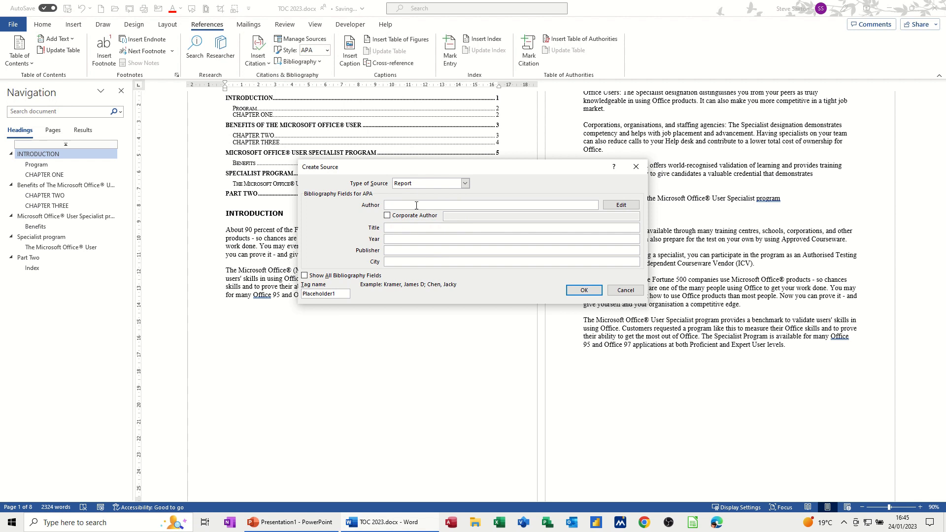
text(Saxton)
click(403, 227)
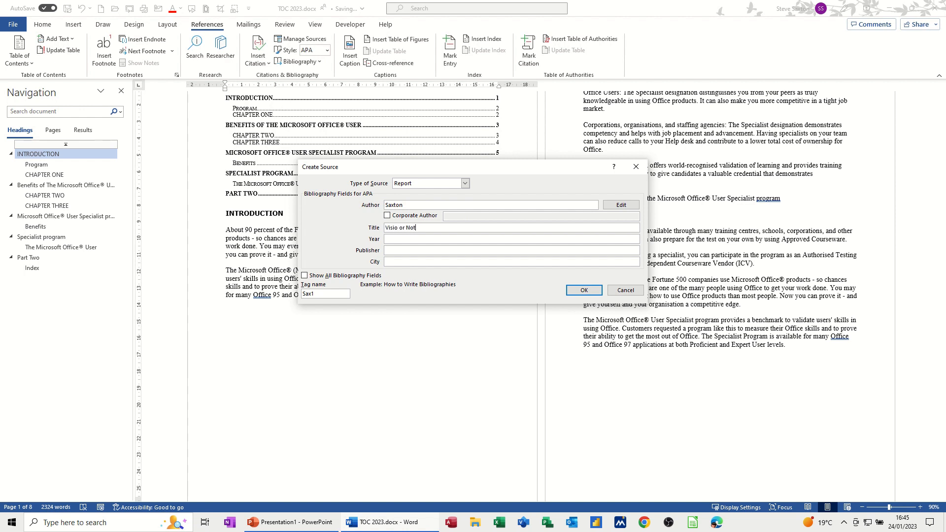
click(387, 239)
click(583, 290)
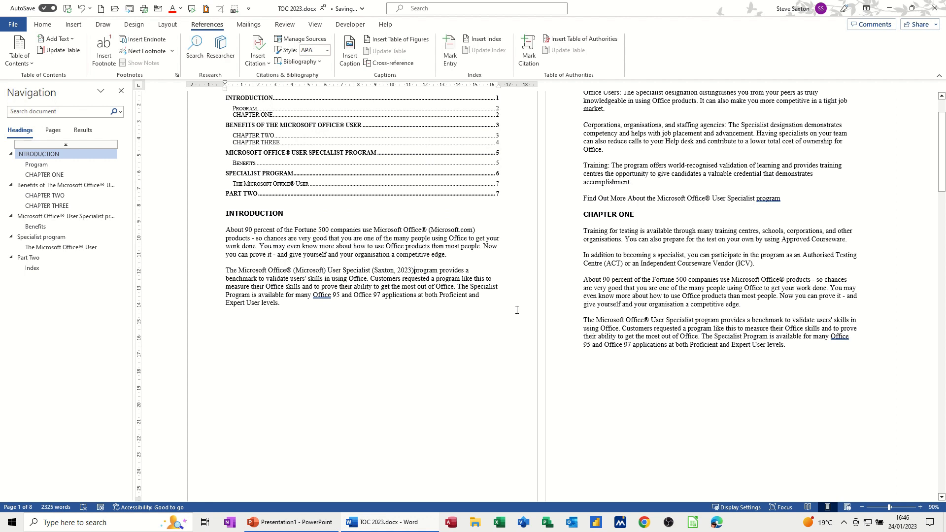
Insert the built-in Bibliography at the end of the document, below the index
key(ctrl+End)
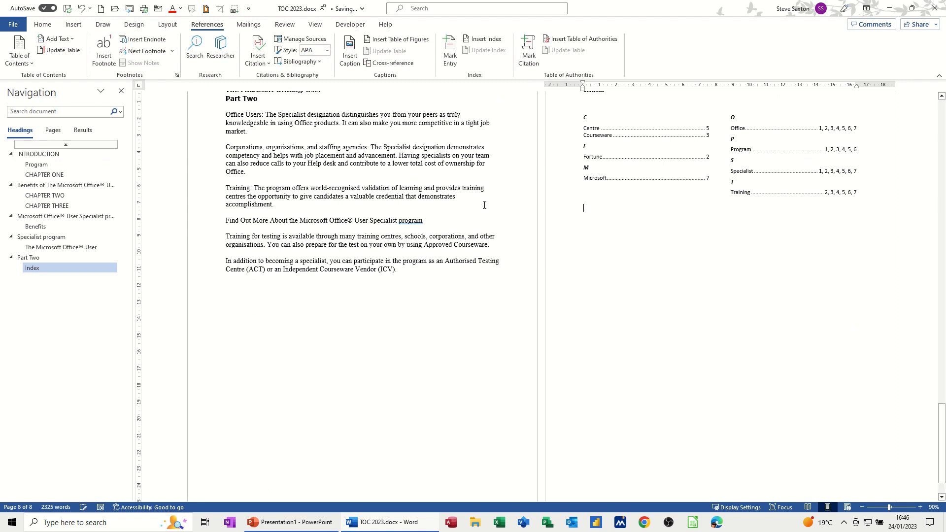
click(299, 61)
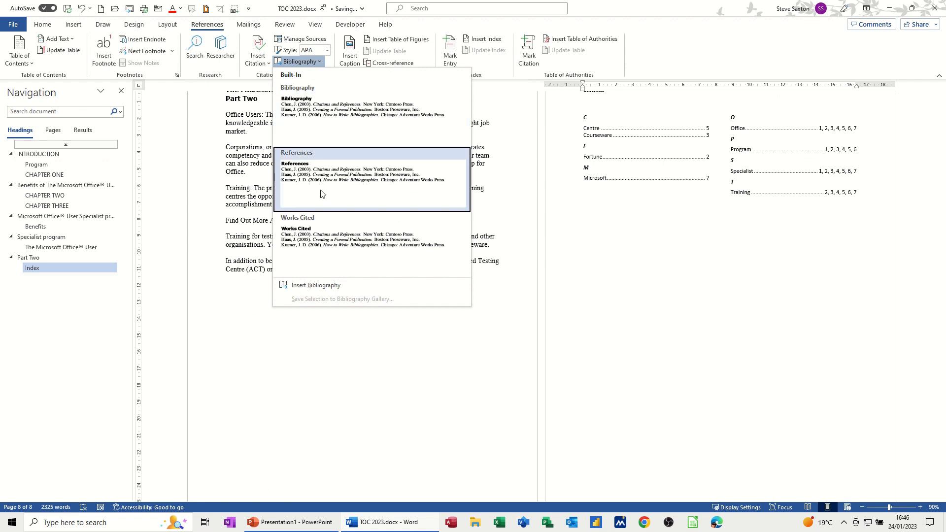
click(318, 118)
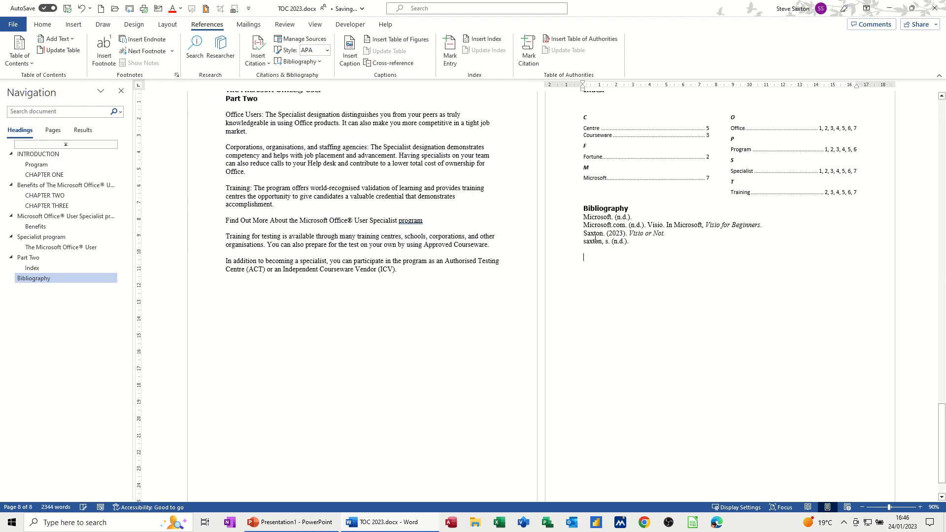
click(635, 246)
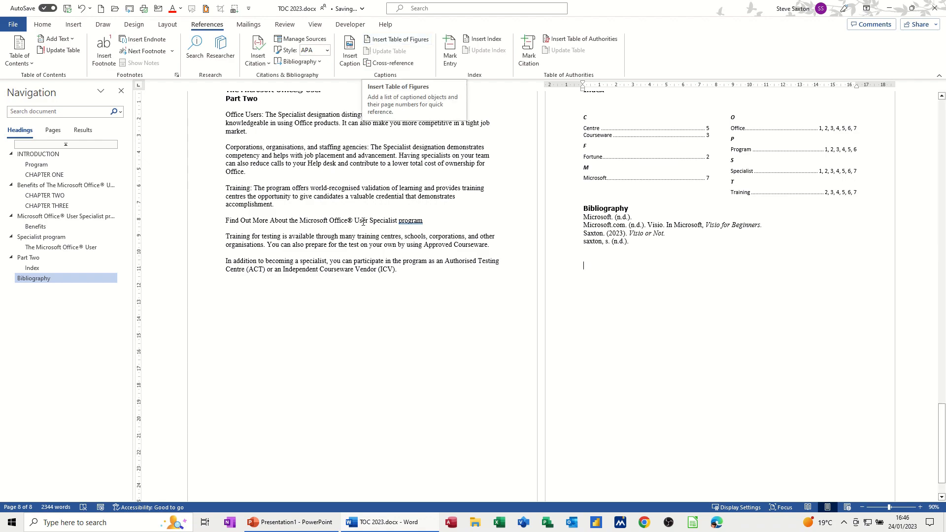
Insert a table with three columns and three rows below the first paragraph under the "Microsoft Office® User Specialist program" heading
scroll(344, 260, up, 15)
scroll(344, 259, up, 7)
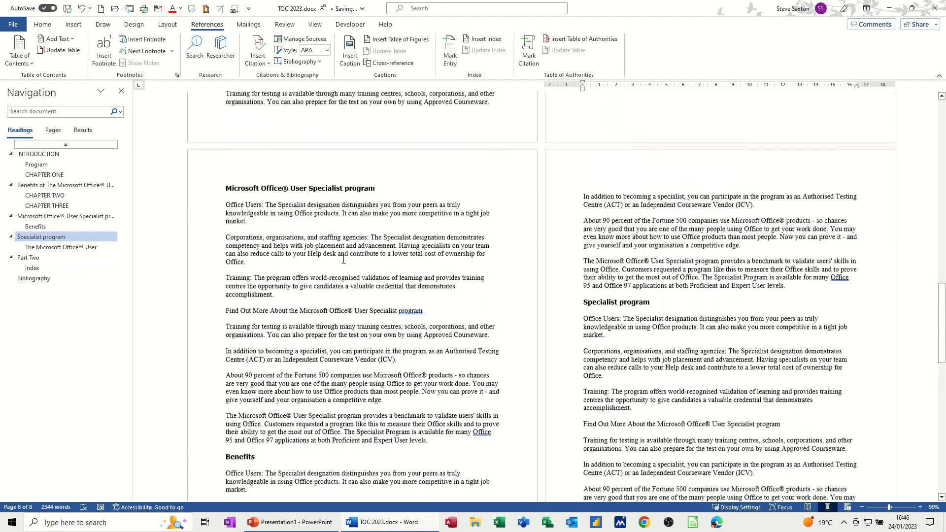
click(260, 309)
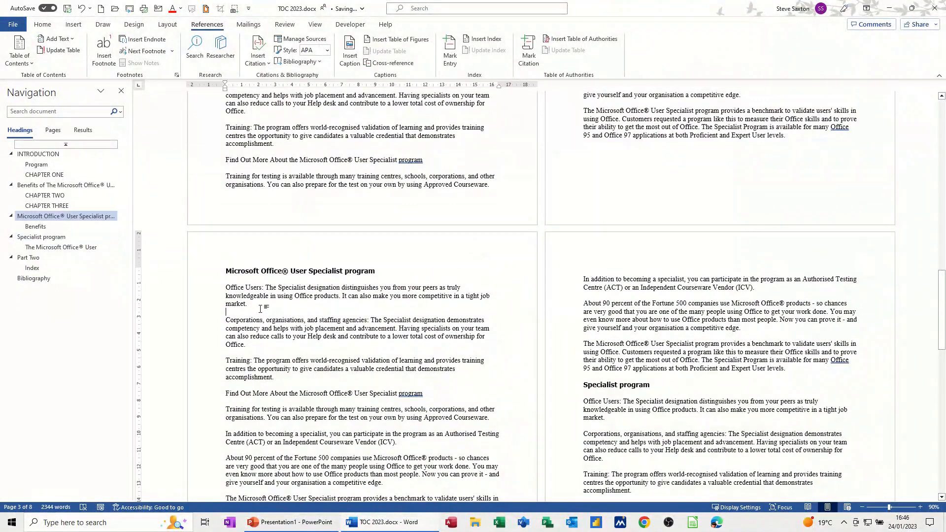
key(Return)
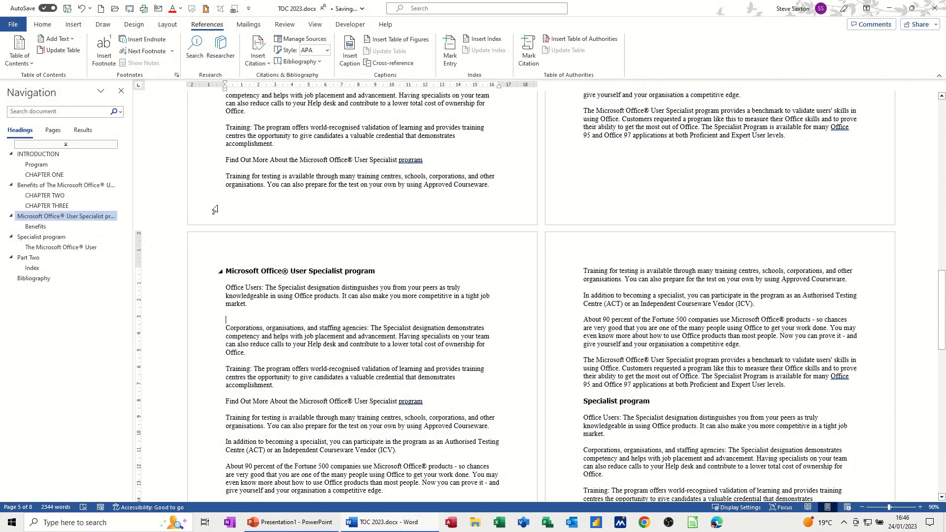
click(73, 24)
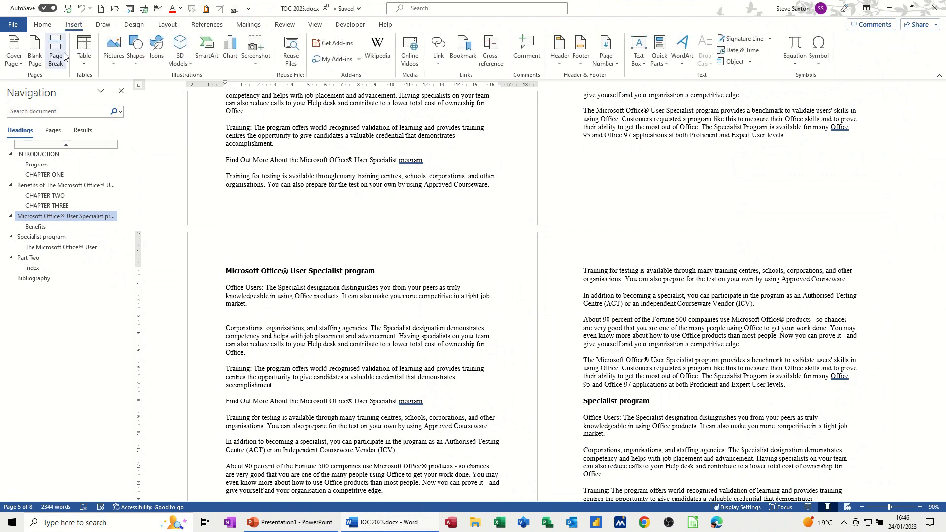
click(84, 50)
key(Escape)
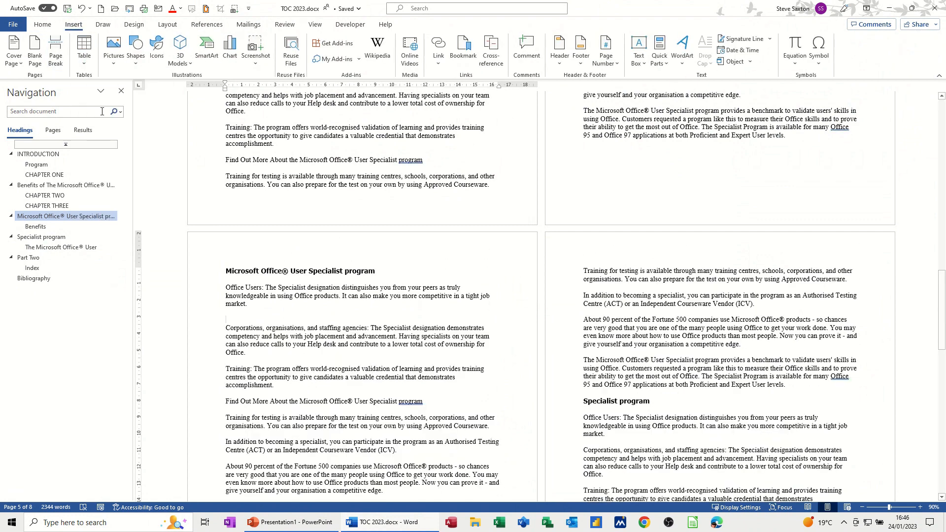
click(102, 111)
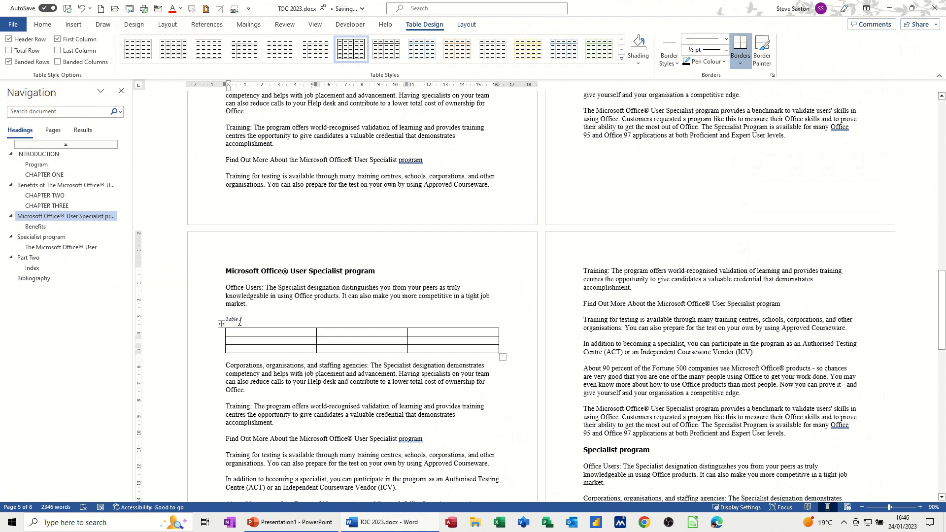
Insert a table with three columns and two rows below the "Training" paragraph under the Benefits heading
click(647, 294)
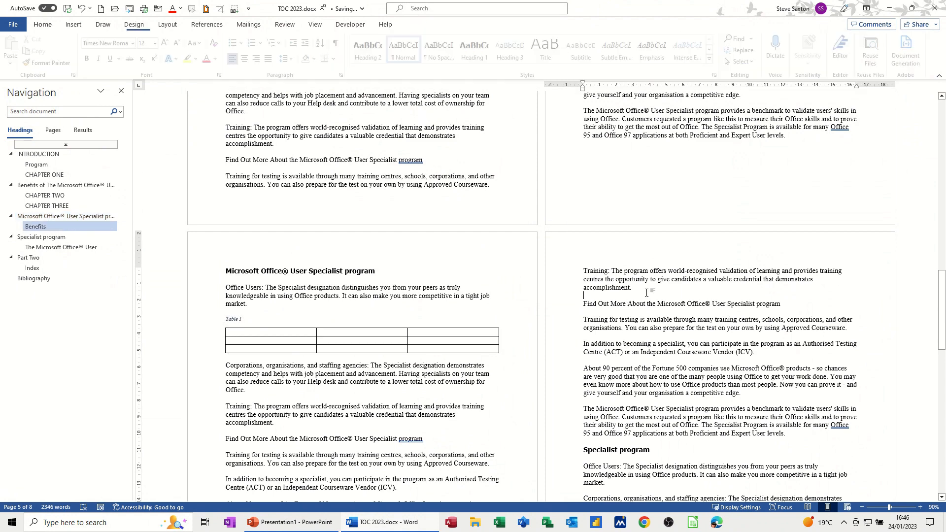
key(Return)
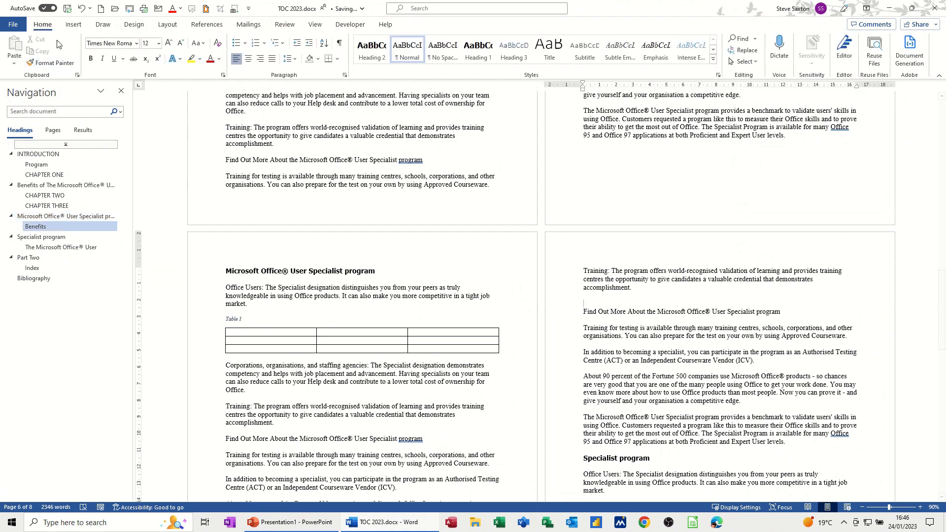
click(73, 24)
click(77, 48)
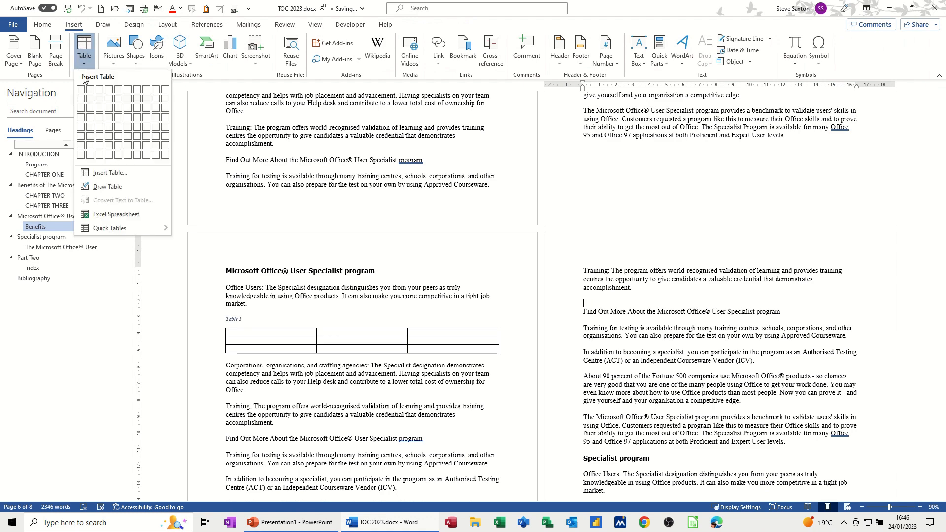
click(99, 101)
Insert a table with three columns and three rows below the first paragraph under the "Specialist program" heading
scroll(609, 402, down, 4)
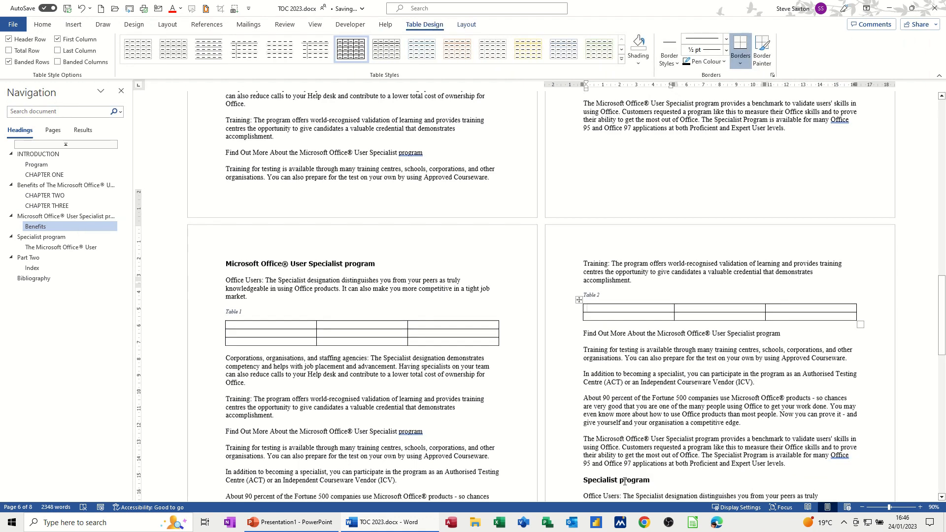
click(613, 425)
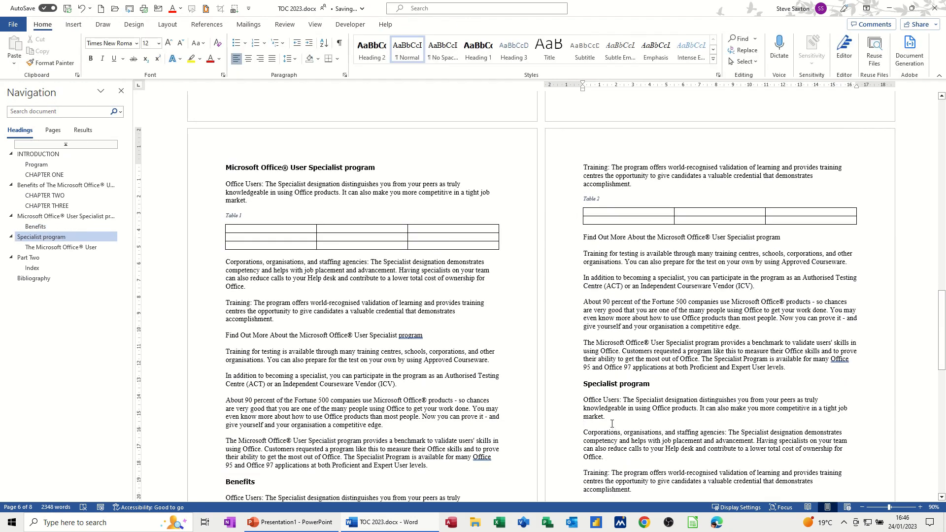
key(Return)
click(74, 25)
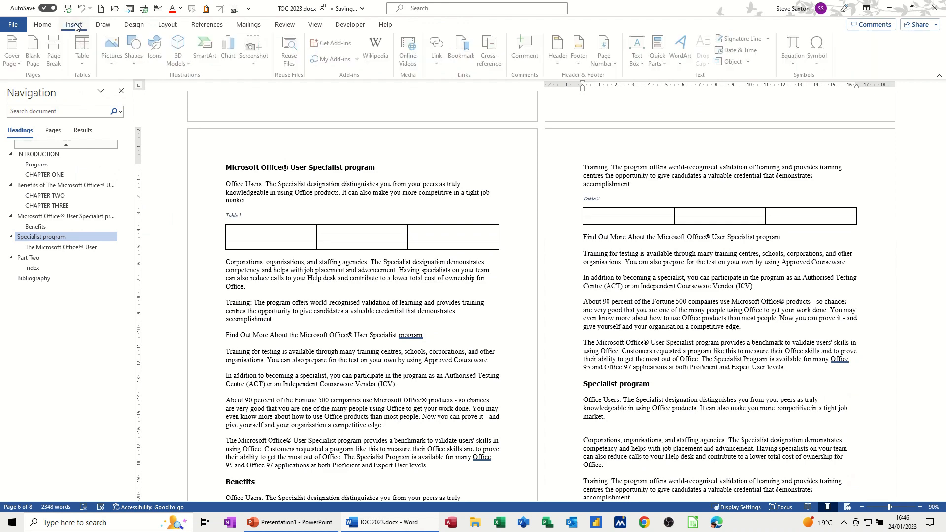
click(84, 48)
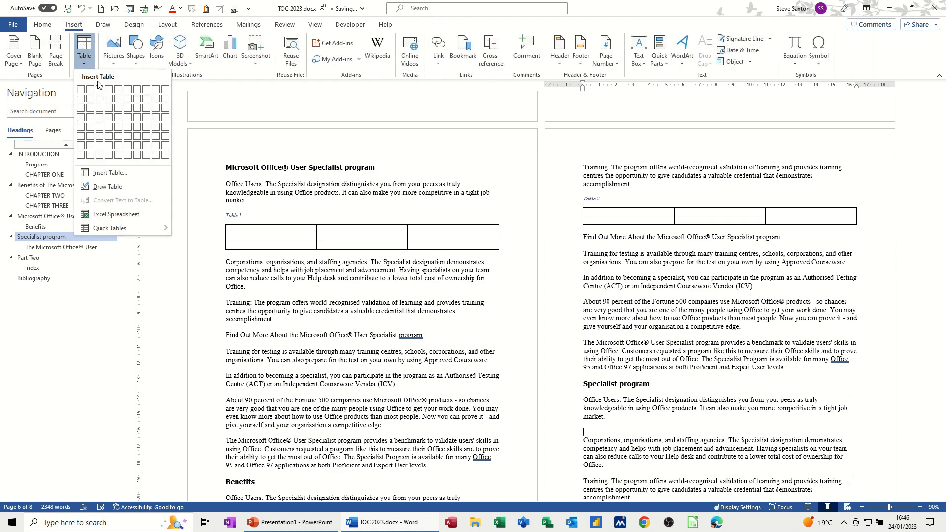
click(104, 112)
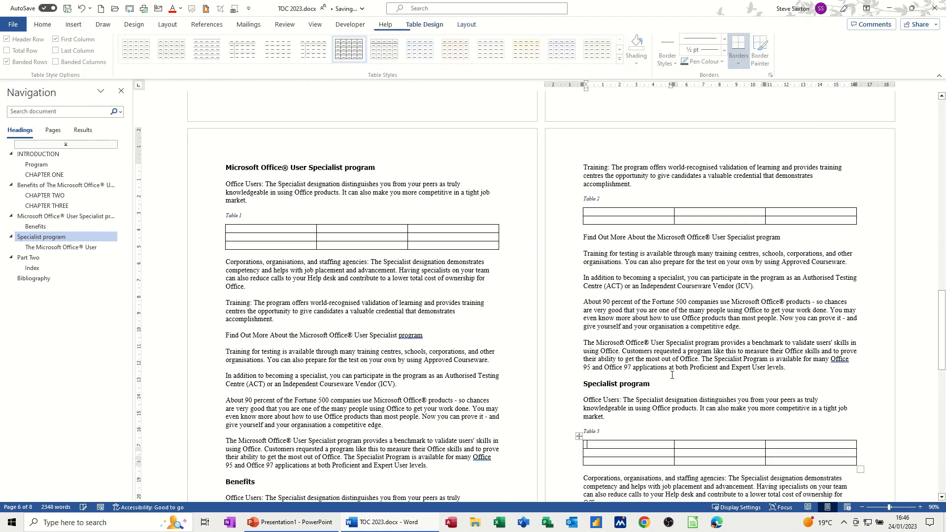
Examine the caption label choices for a table of figures without inserting one
click(292, 232)
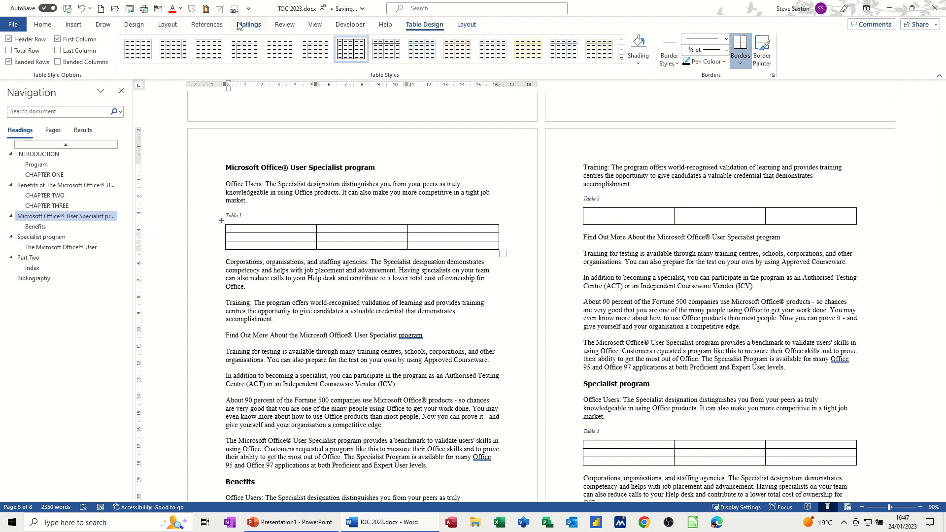
click(207, 24)
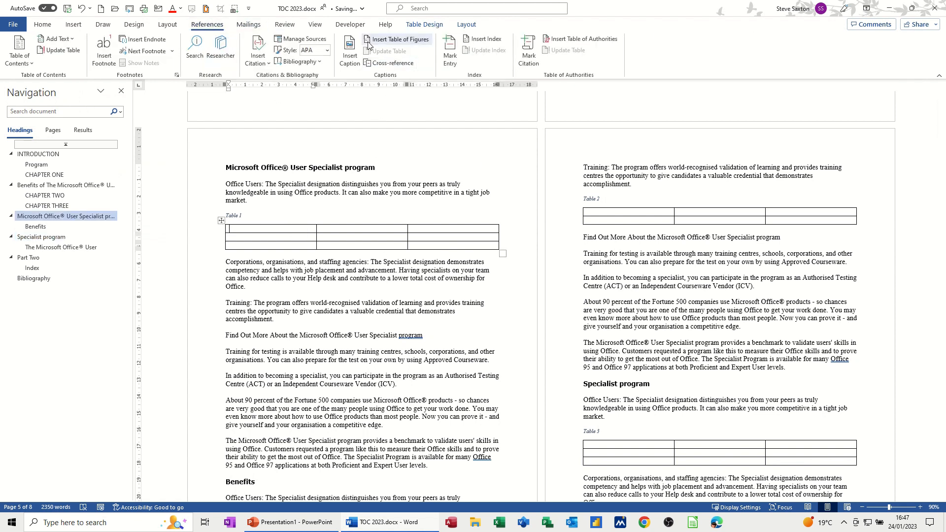
click(411, 41)
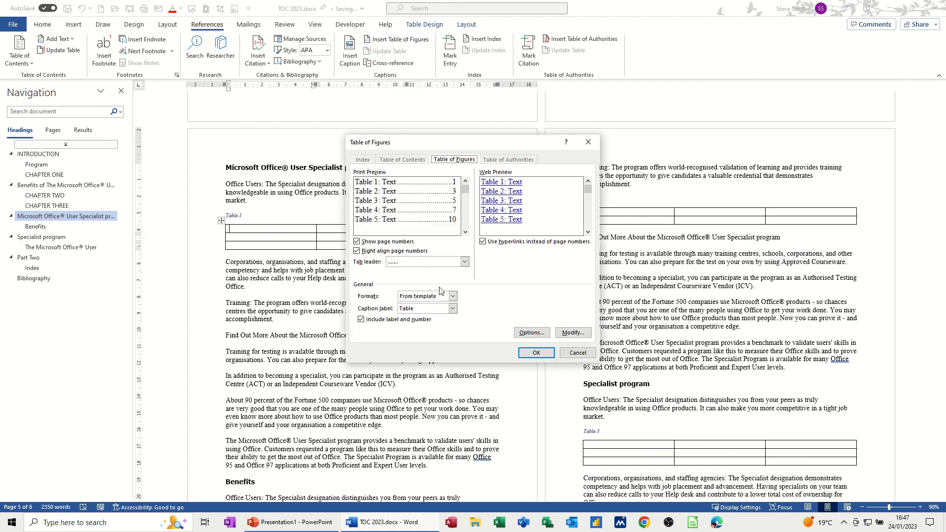
click(452, 309)
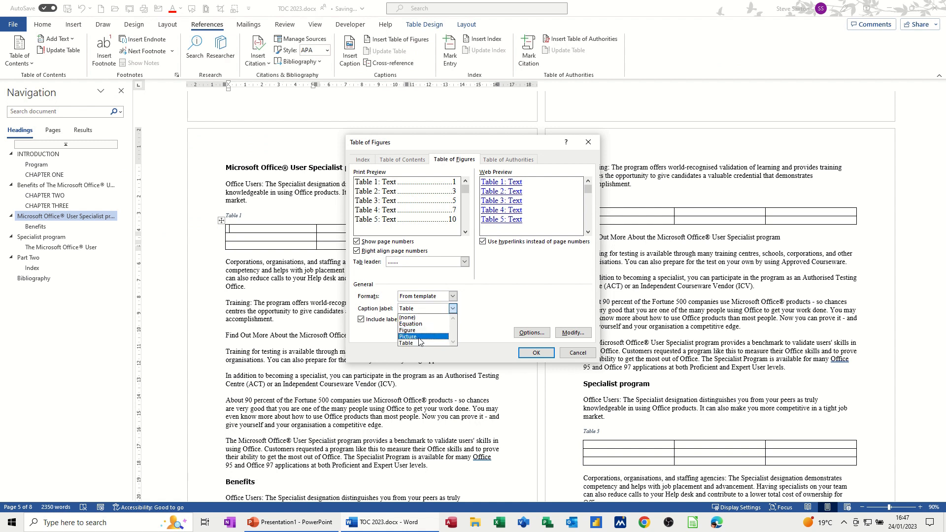
click(573, 353)
Insert the stock image of nut-covered balls below the "Find Out More About the Microsoft Office® User Specialist program" line, under Table 1
click(267, 347)
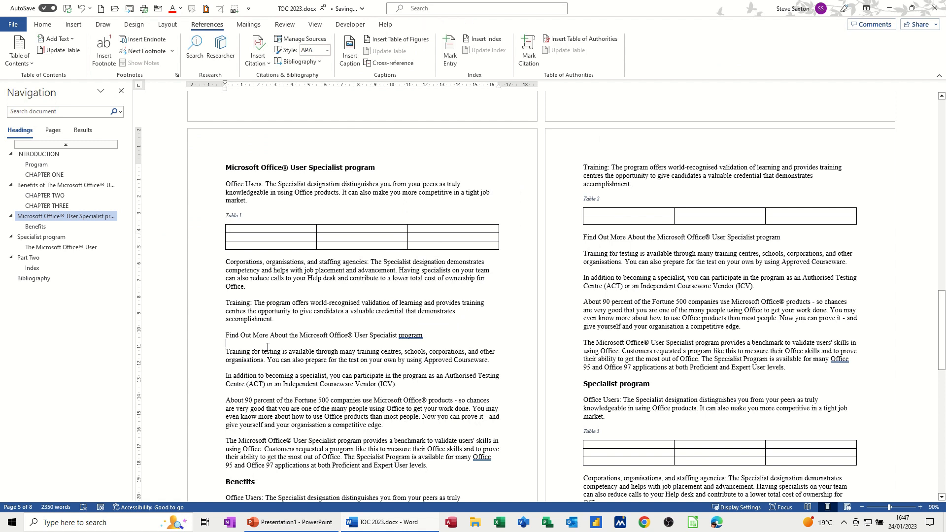
click(74, 28)
click(113, 51)
click(129, 108)
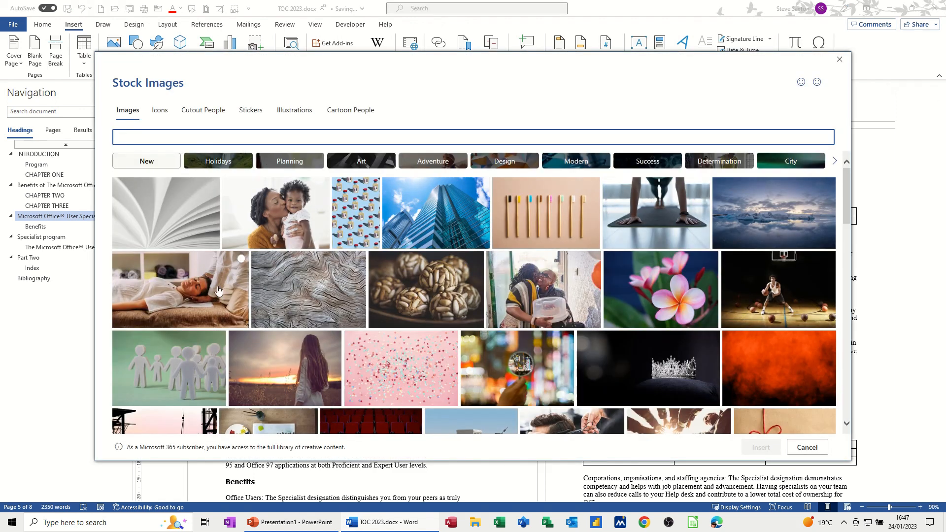
click(476, 259)
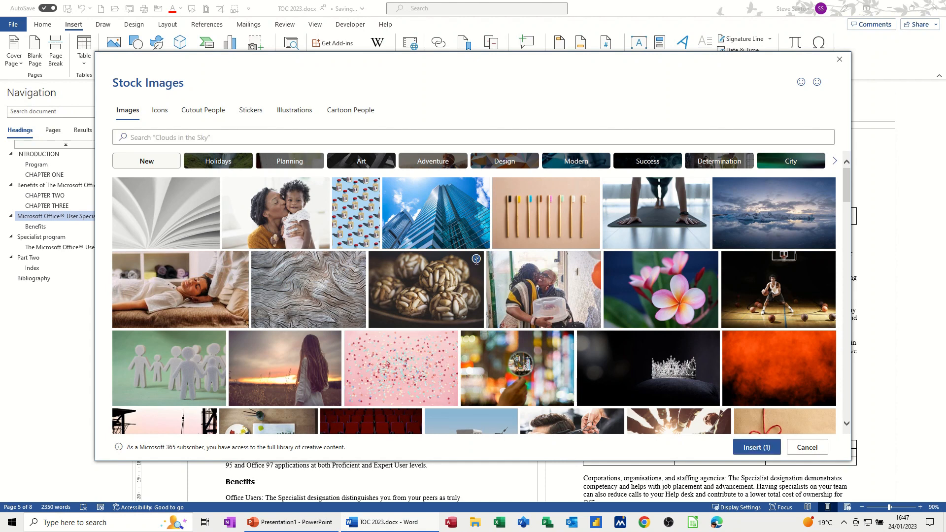
click(752, 447)
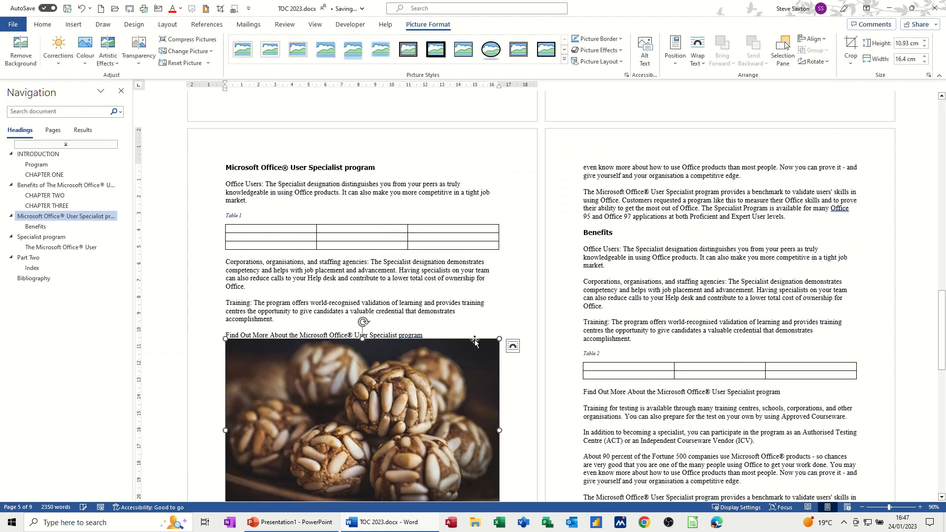
Shrink the nut-ball picture proportionally to a little over half the text width and add a line break after it
drag(493, 343, 399, 345)
click(436, 335)
click(341, 406)
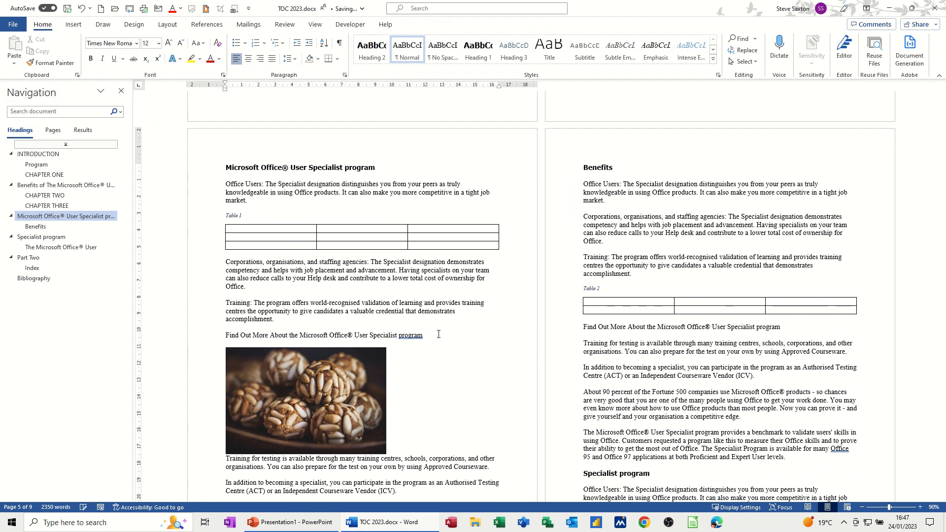
click(405, 453)
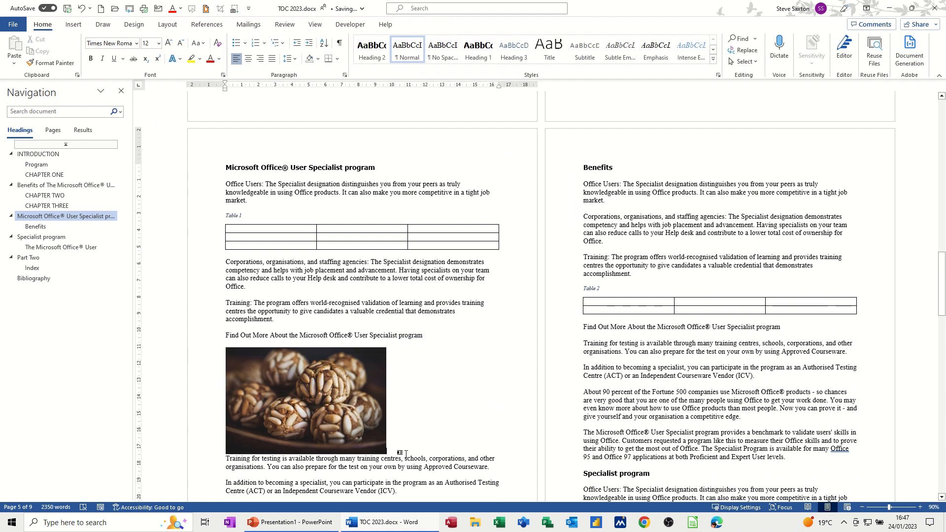
key(Return)
Add a caption with the Picture label above the nut-ball picture
click(323, 403)
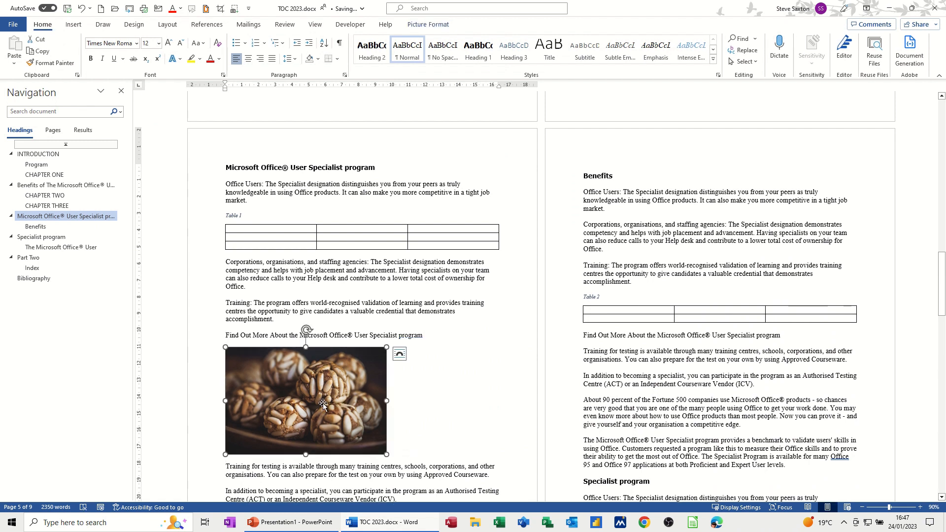
click(207, 28)
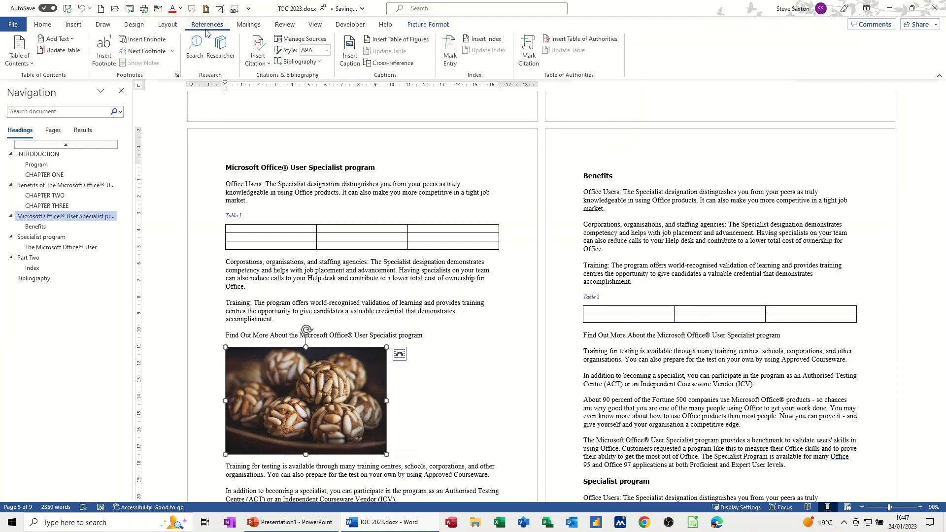
click(349, 49)
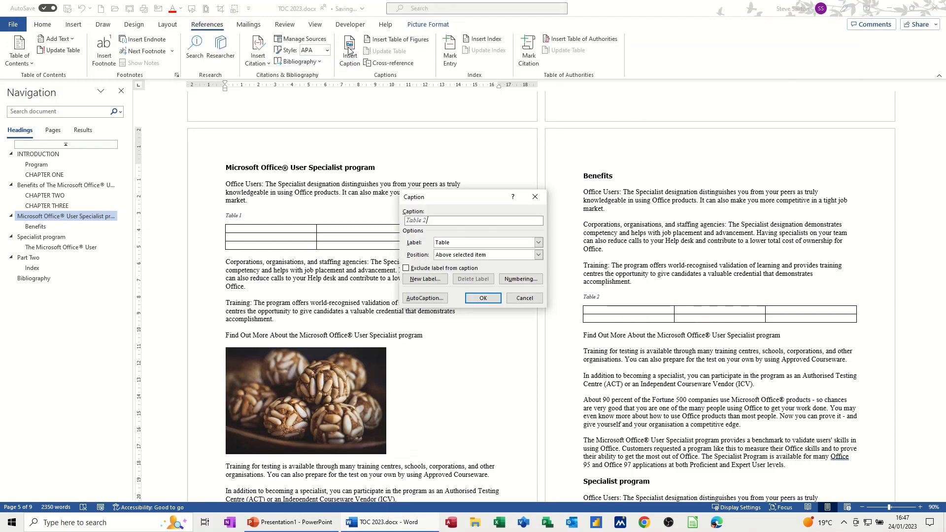
click(538, 242)
click(490, 266)
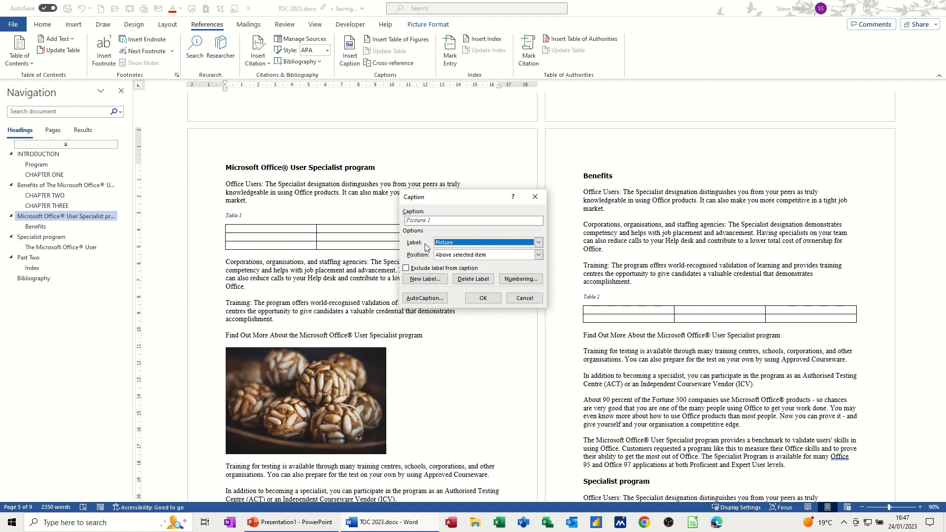
click(483, 298)
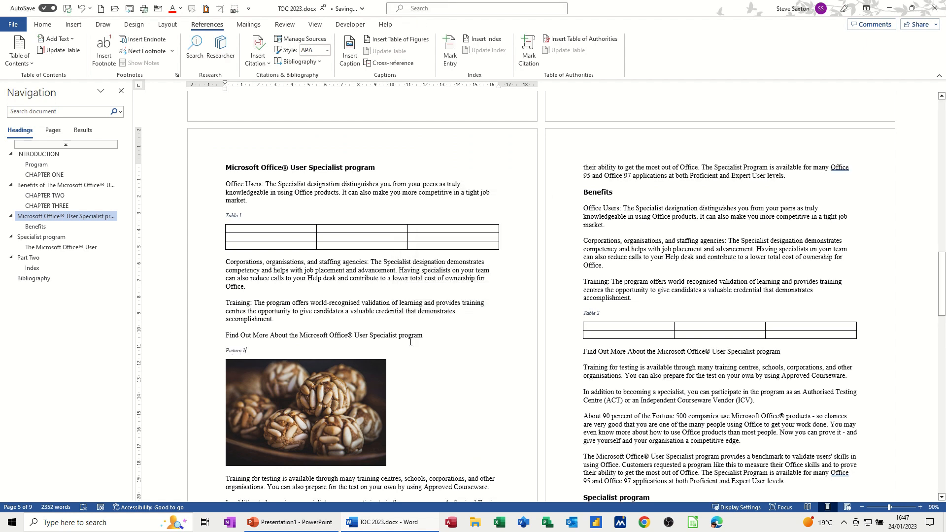
Insert the stock image of an olive branch at sunset below the first paragraph under Benefits and shrink it to about 11.4 cm wide
click(609, 228)
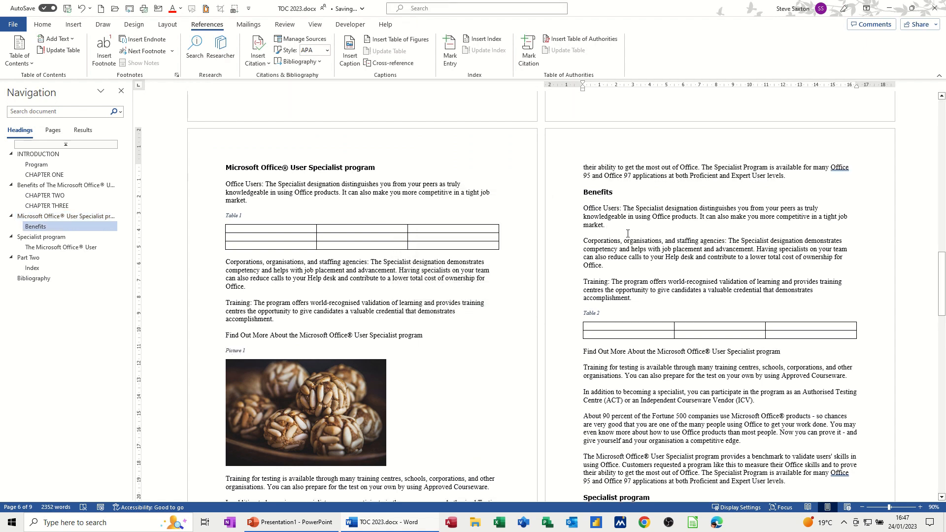
key(Return)
key(Return)
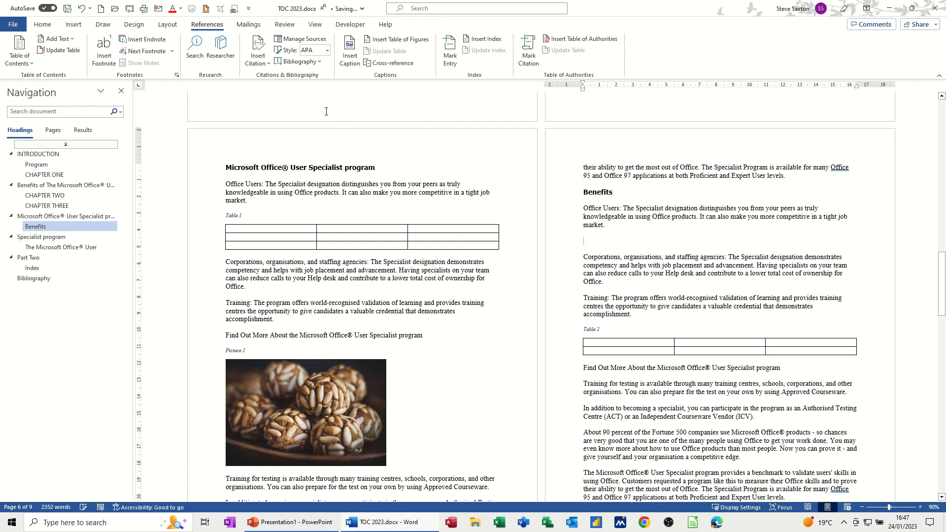
click(73, 26)
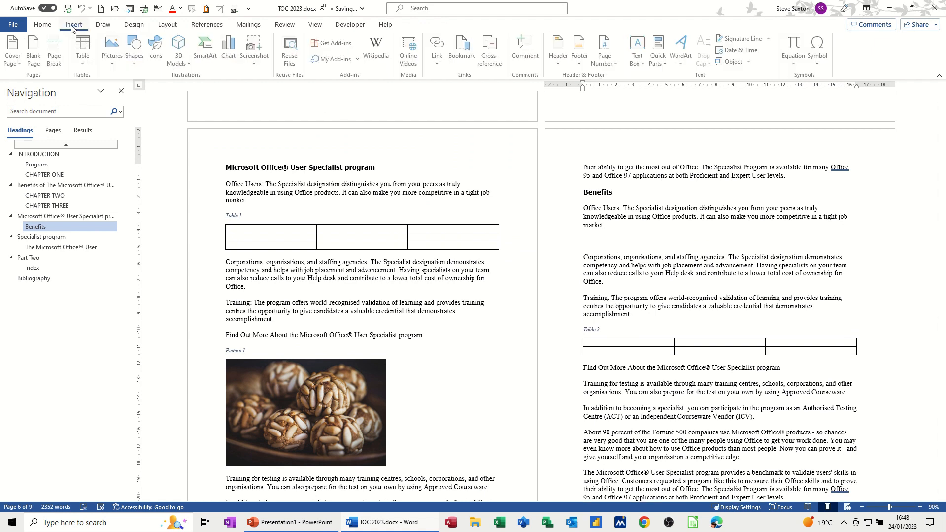
click(114, 52)
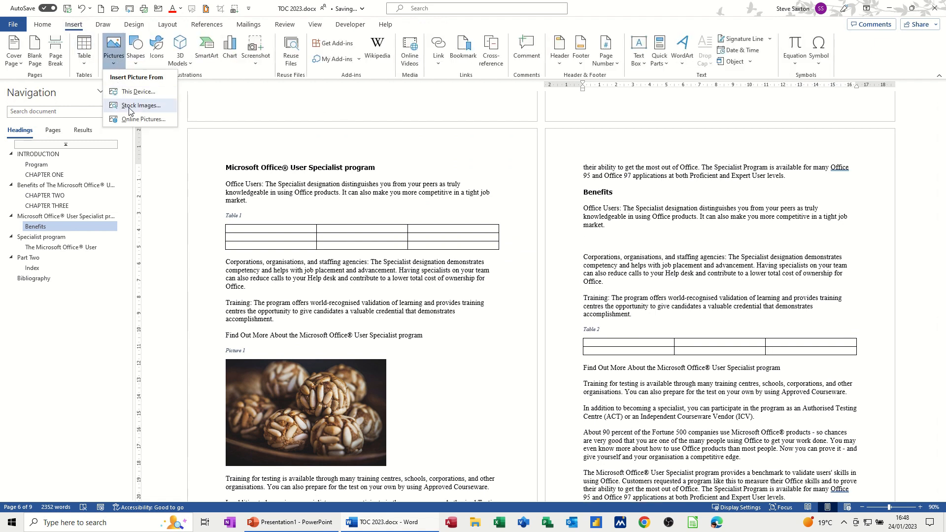
click(130, 106)
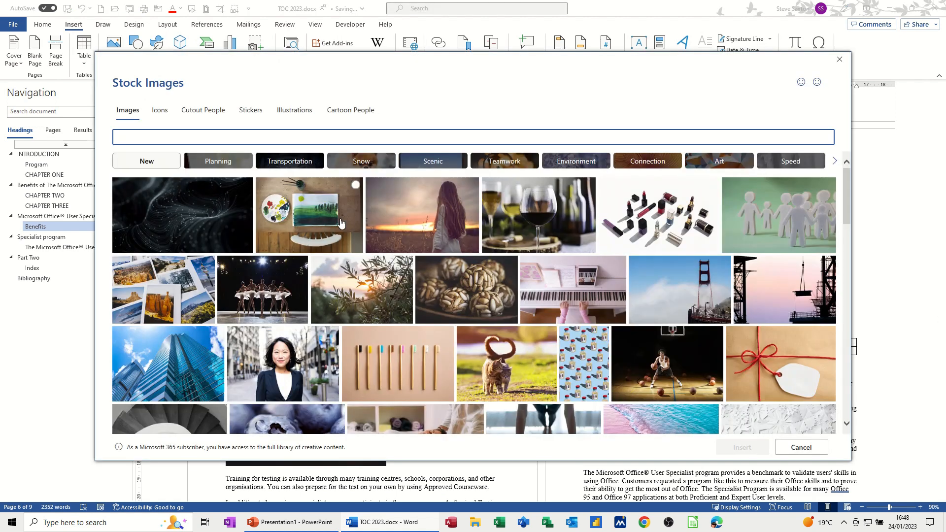
click(405, 262)
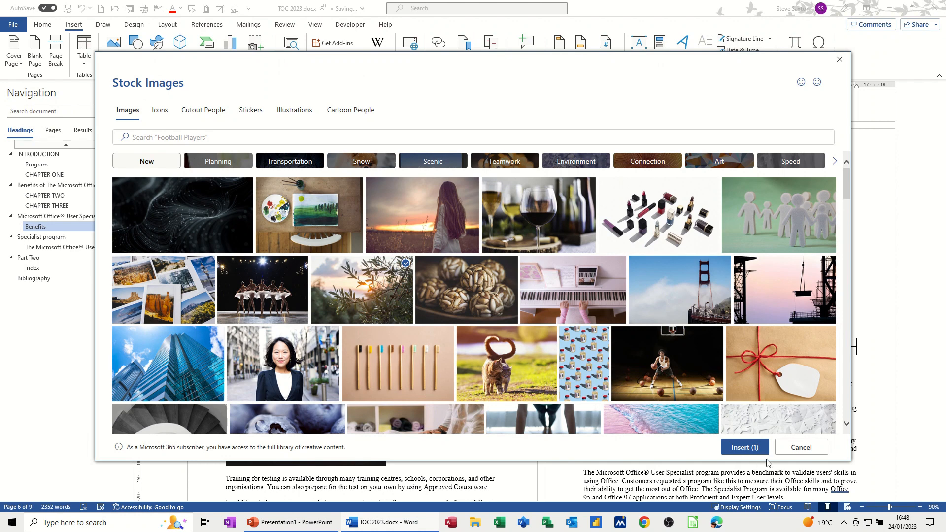
click(745, 447)
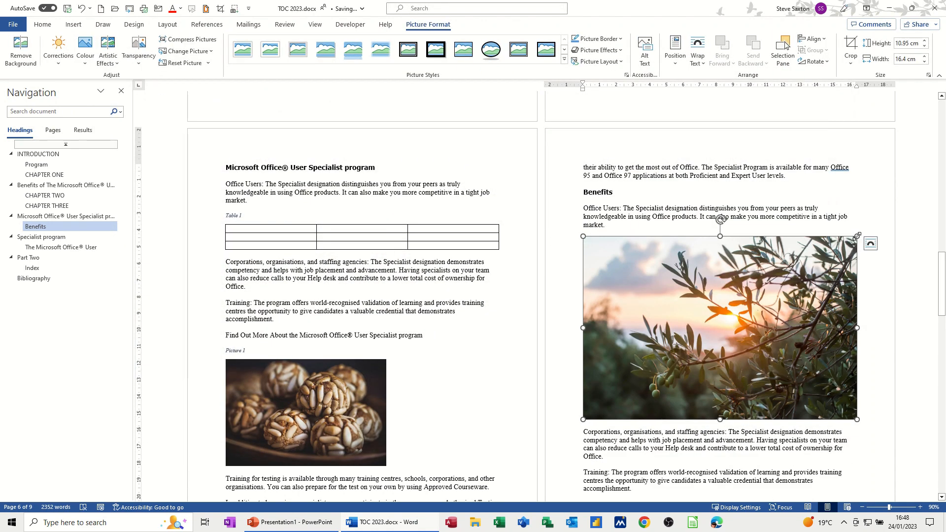
drag(848, 242, 774, 292)
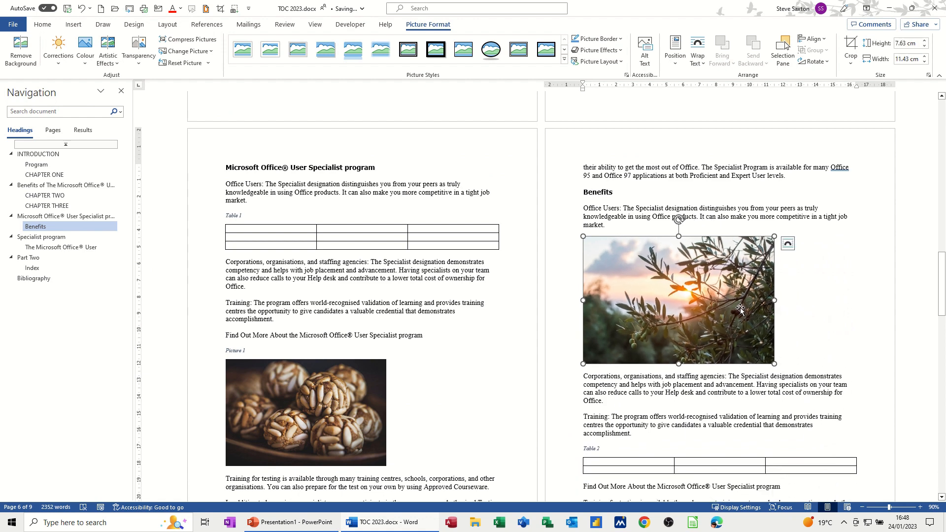
In the AutoCaption settings, turn on automatic captions for Bitmap Image objects, using the Figure label below the item
click(207, 24)
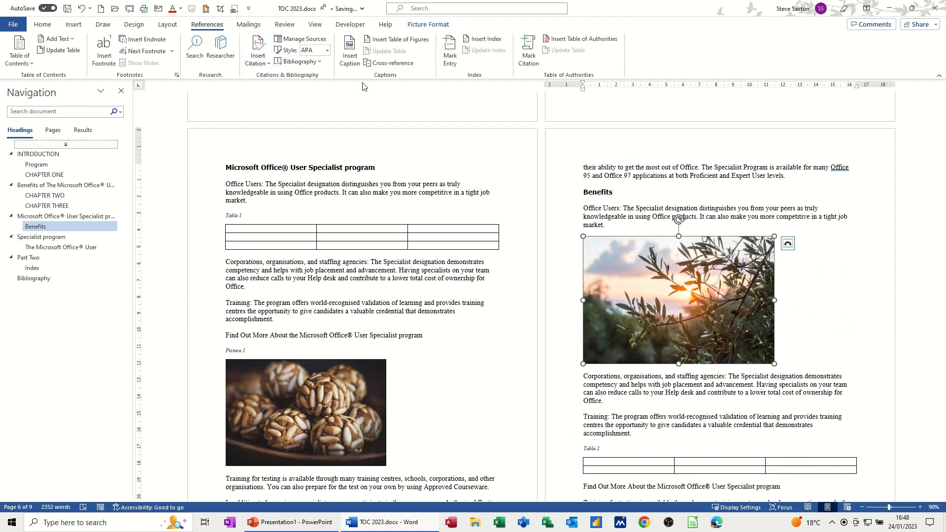
click(349, 59)
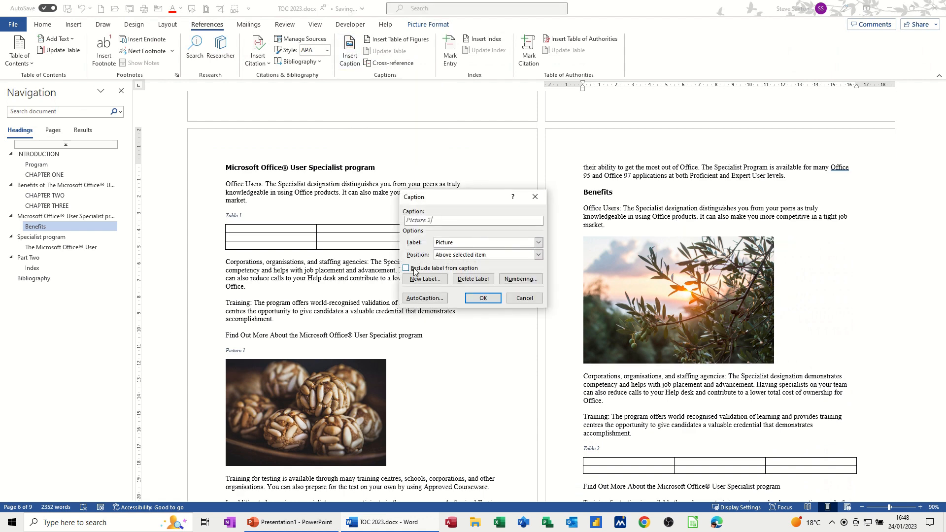
click(437, 300)
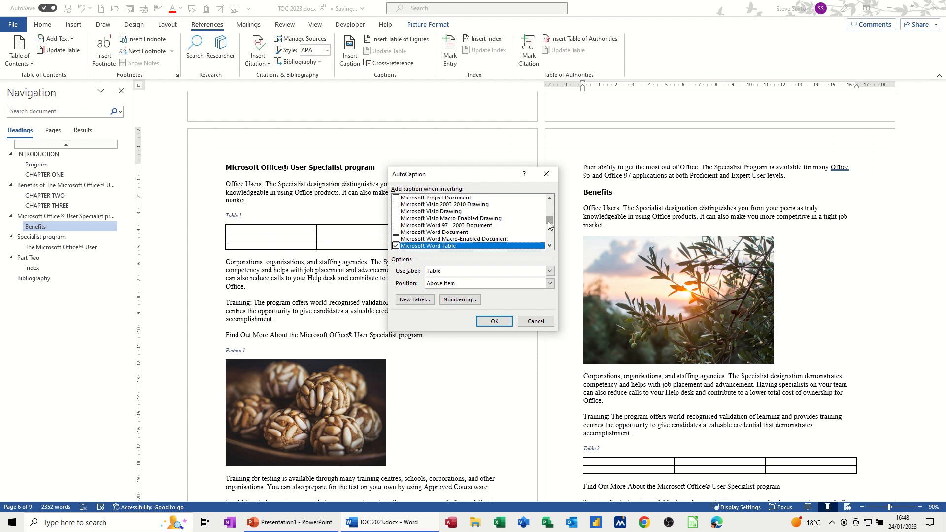
drag(550, 225, 551, 205)
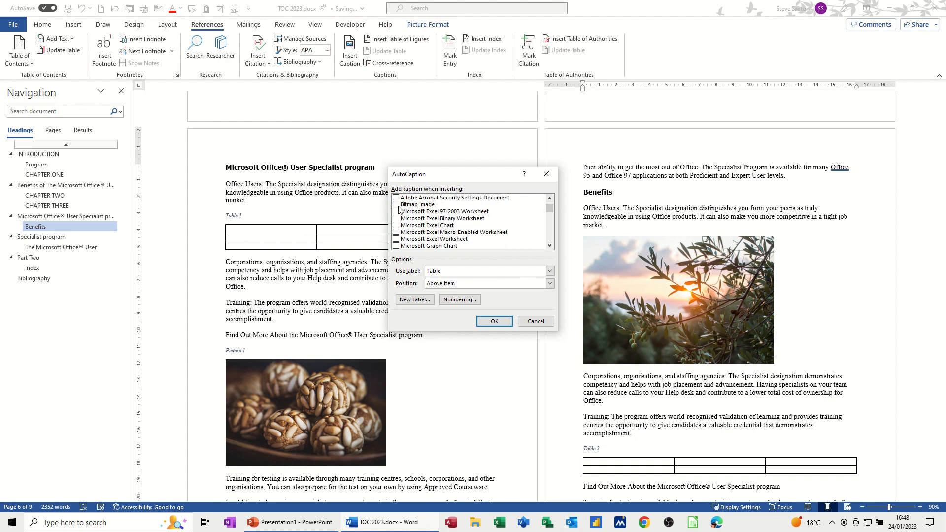
click(396, 205)
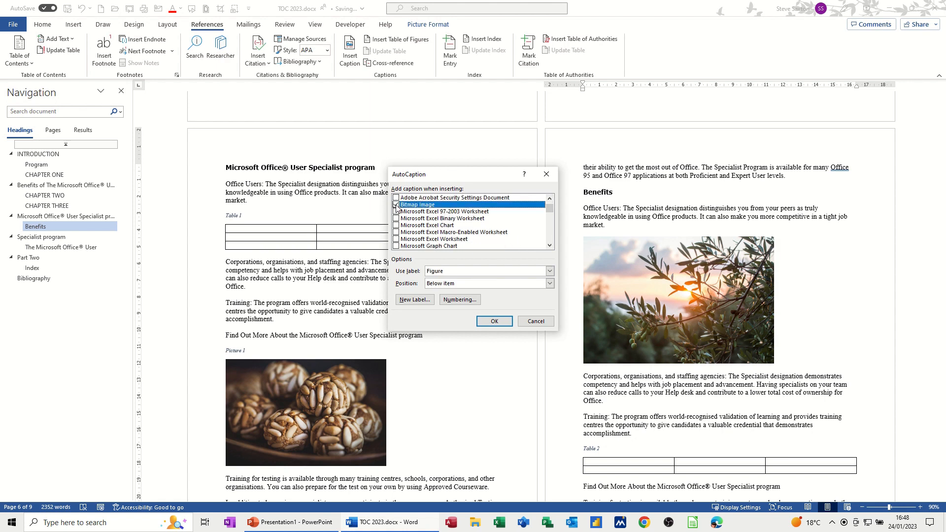
click(550, 198)
click(550, 198)
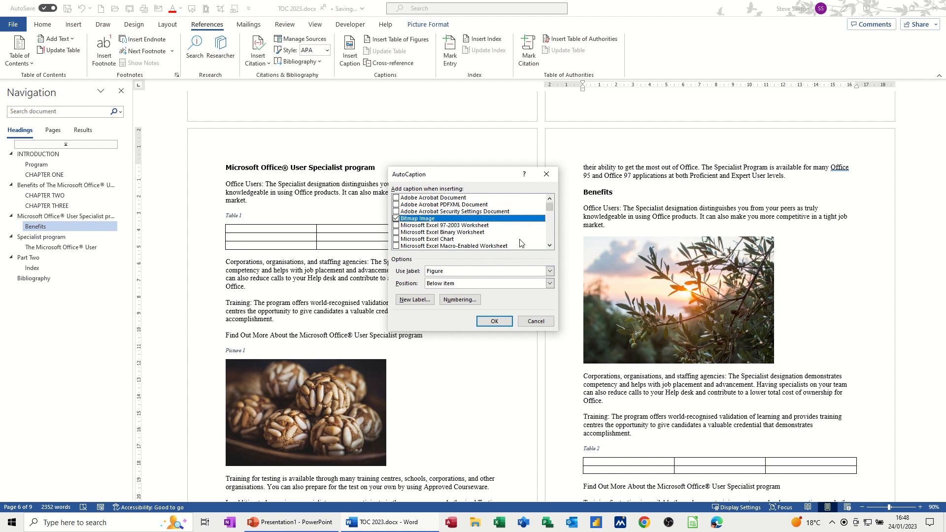
Look through the remaining object types that can be captioned automatically and accept the AutoCaption settings
click(551, 247)
click(551, 247)
click(551, 247)
click(552, 246)
click(551, 246)
click(551, 246)
click(551, 246)
click(551, 246)
click(551, 246)
click(551, 246)
click(551, 246)
click(552, 246)
click(551, 246)
click(552, 246)
click(550, 246)
click(549, 245)
click(550, 246)
click(550, 246)
click(549, 245)
click(549, 245)
click(550, 245)
click(550, 245)
click(550, 245)
click(550, 245)
click(551, 246)
click(550, 245)
click(549, 245)
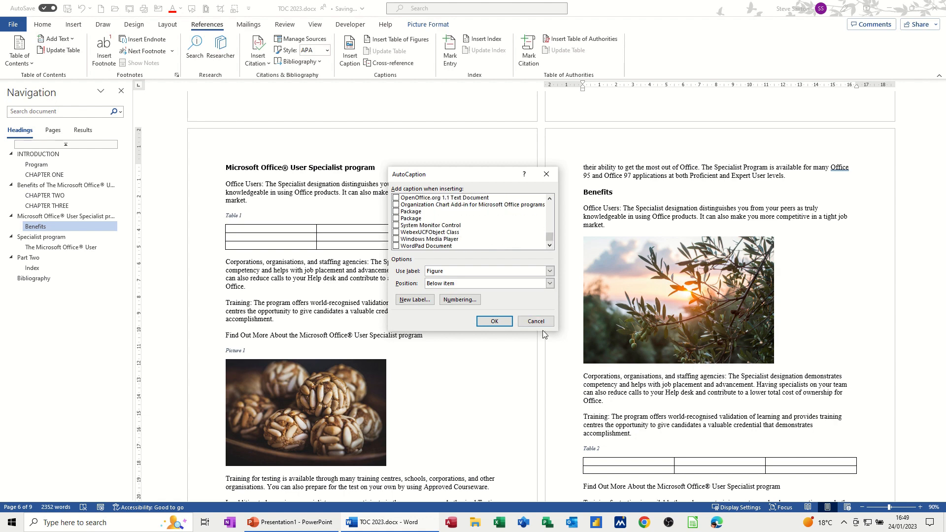
click(494, 320)
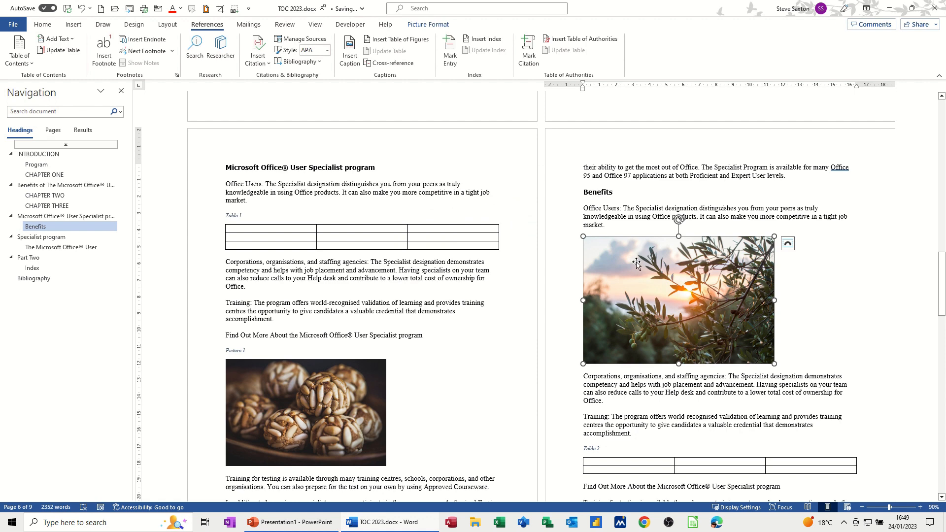
Add a caption with the Picture label above the olive branch picture under Benefits
click(350, 55)
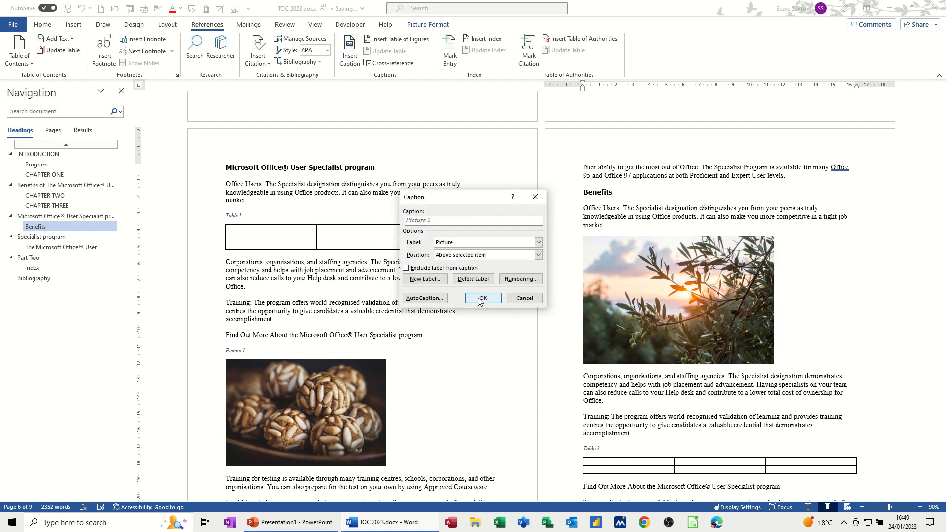
click(480, 298)
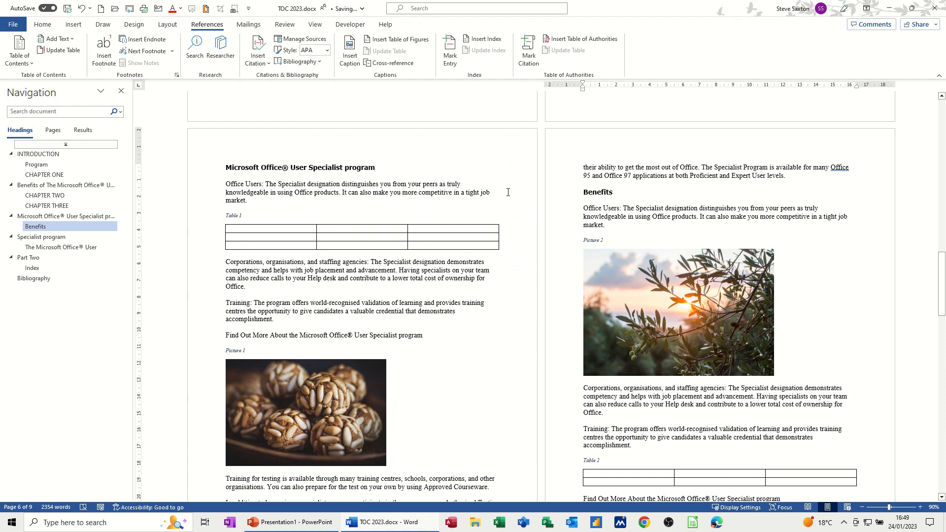
click(414, 43)
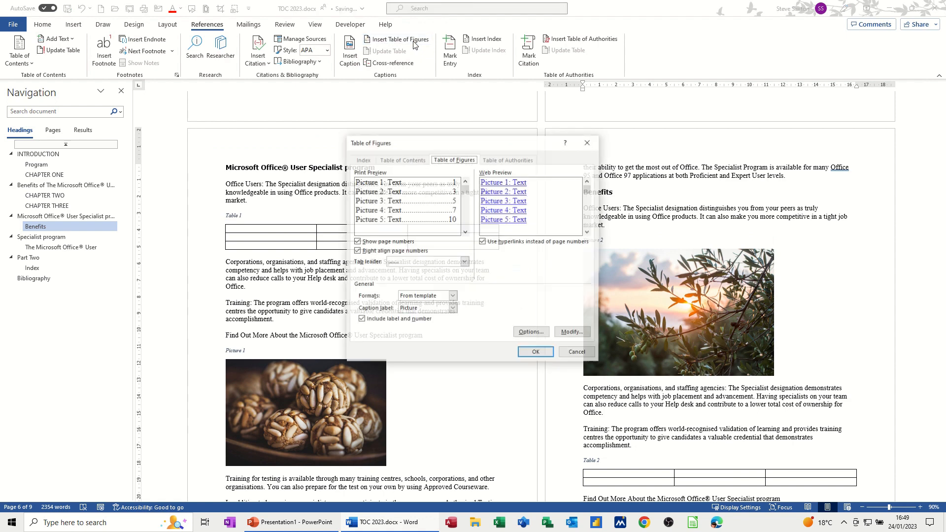
click(452, 308)
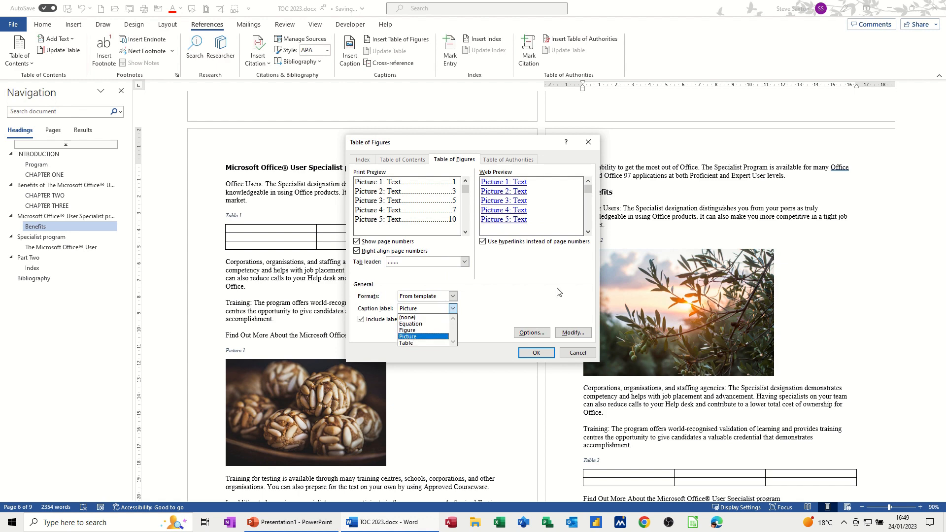
click(543, 295)
click(577, 352)
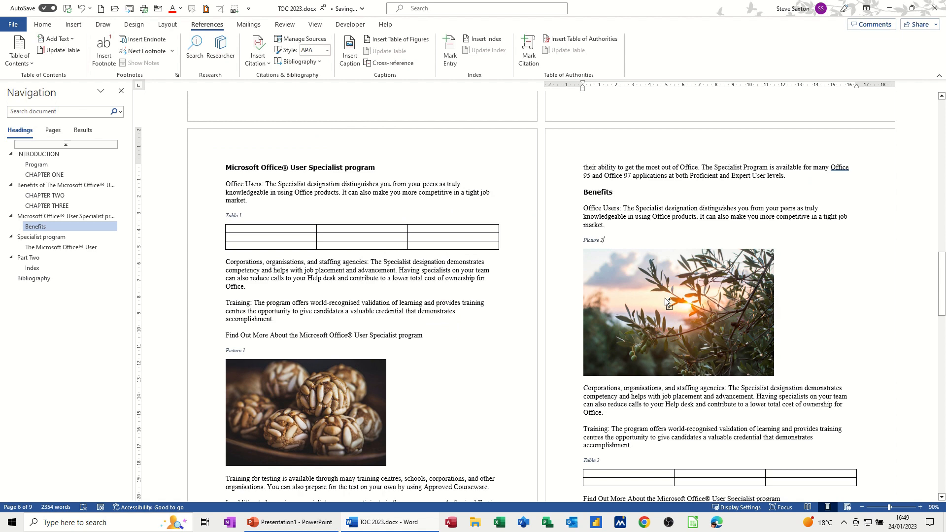
Insert a table of figures listing the Picture captions at the end of the document, below the bibliography
key(ctrl+End)
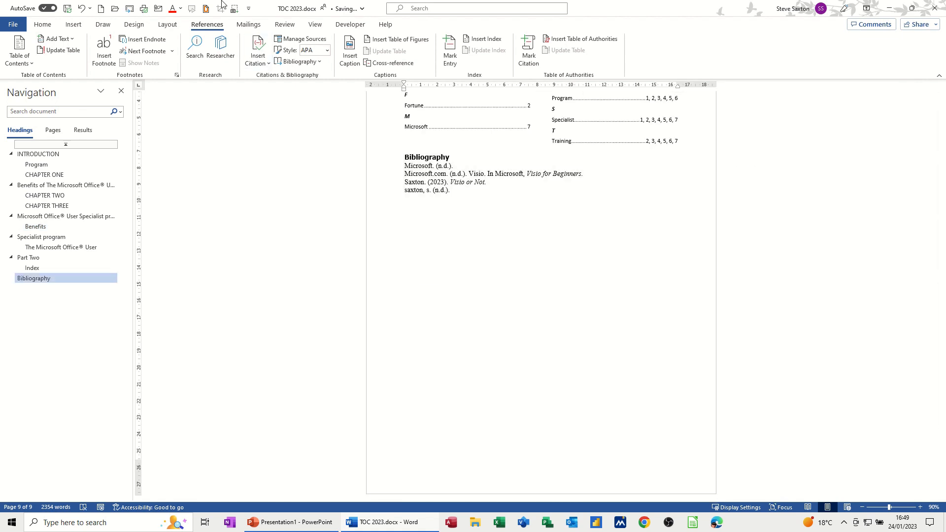
click(386, 39)
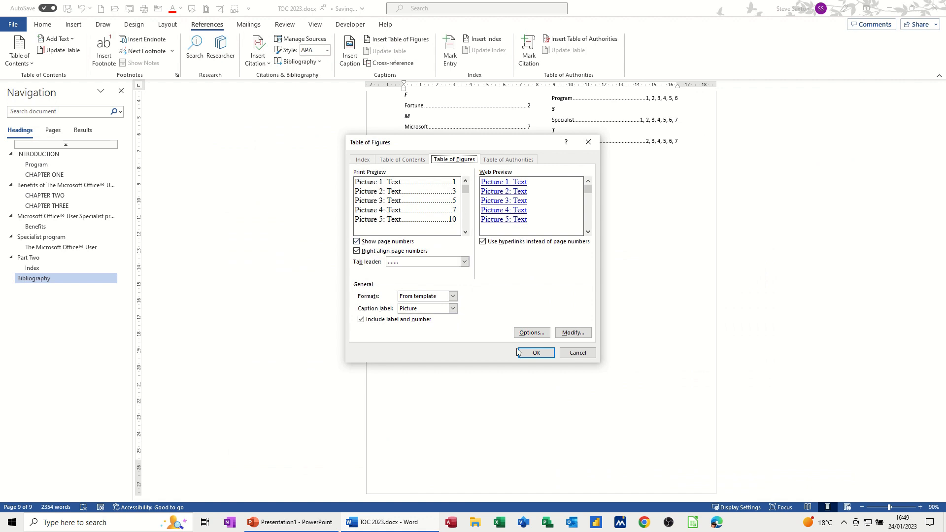
click(535, 352)
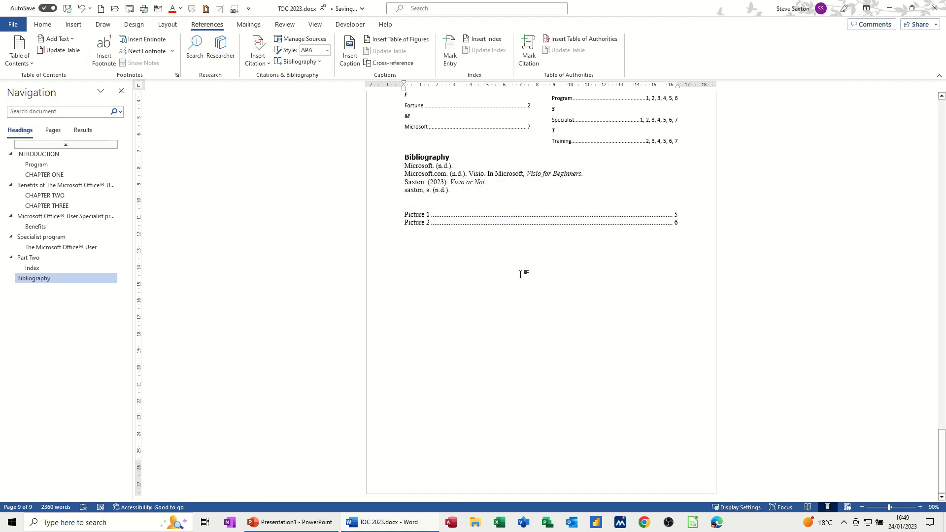
Below the list of pictures, insert a second table of figures that uses the Table caption label
key(Return)
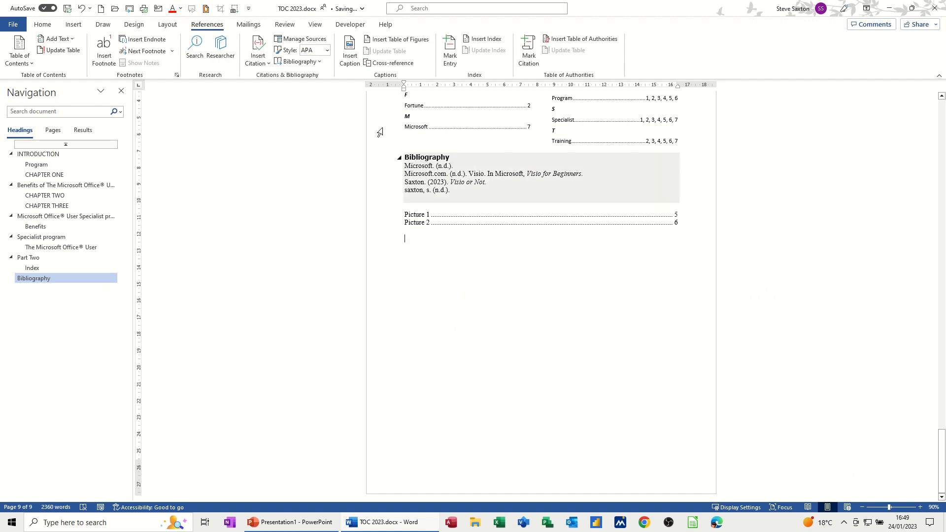
click(400, 39)
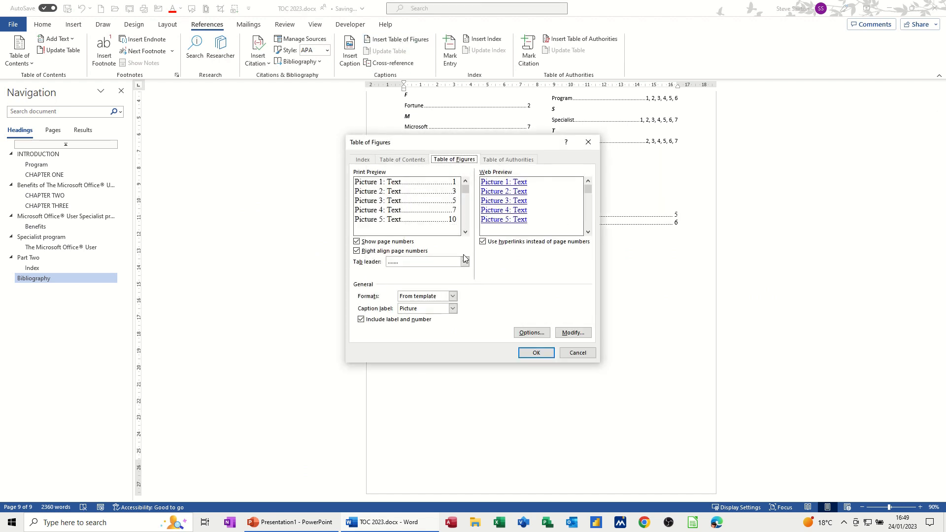
click(450, 310)
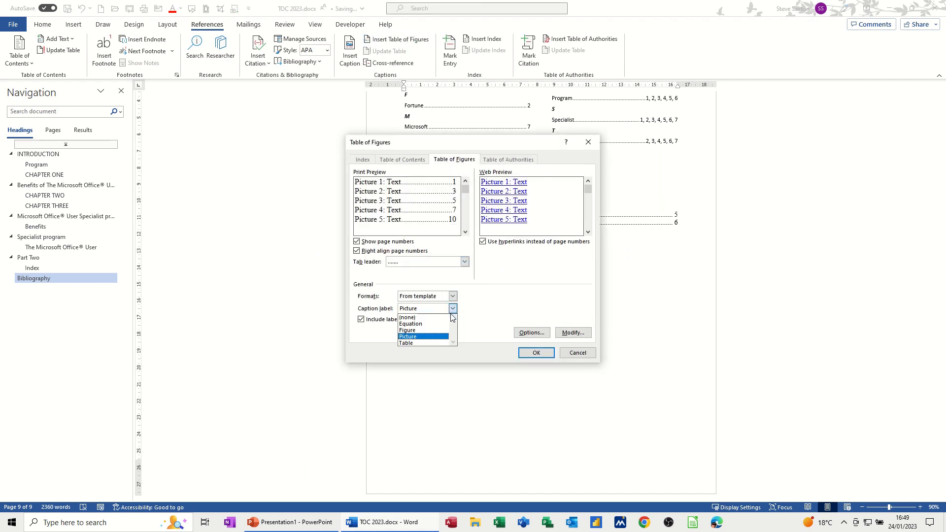
click(428, 342)
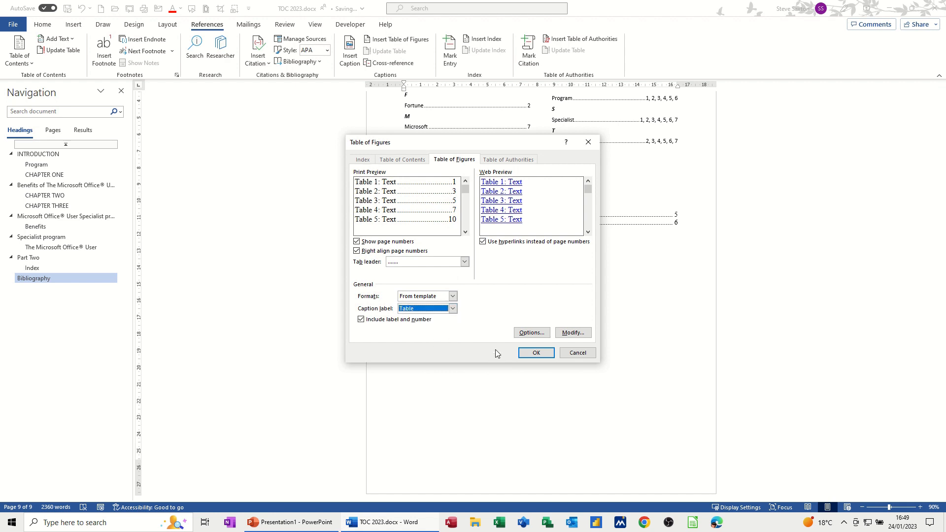
click(535, 353)
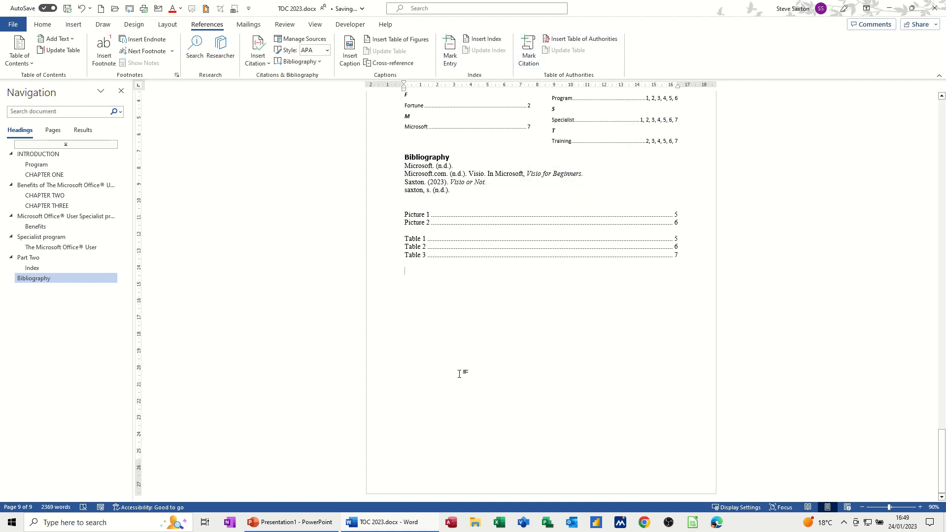
Mark the word "Specialist" in the first paragraph under the Specialist program heading as a citation in the Cases category
scroll(463, 369, up, 3)
scroll(464, 367, up, 20)
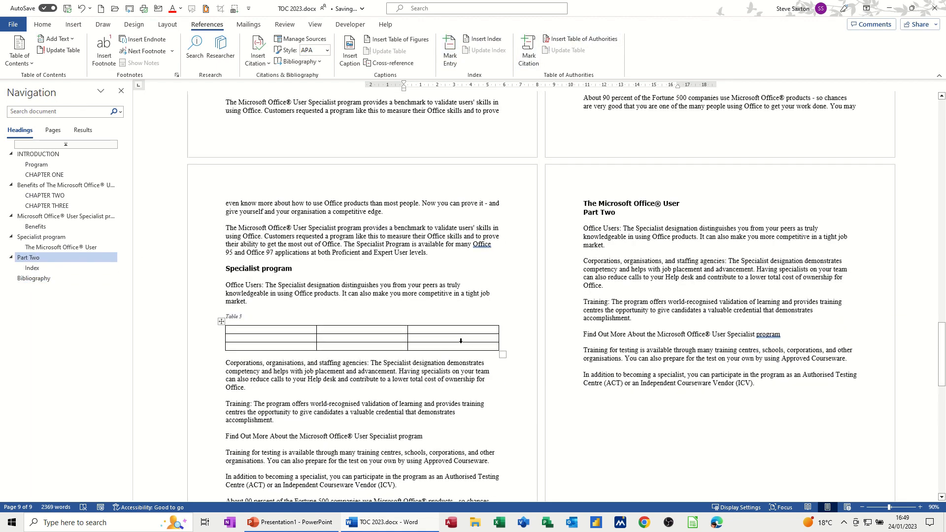
click(323, 245)
click(528, 54)
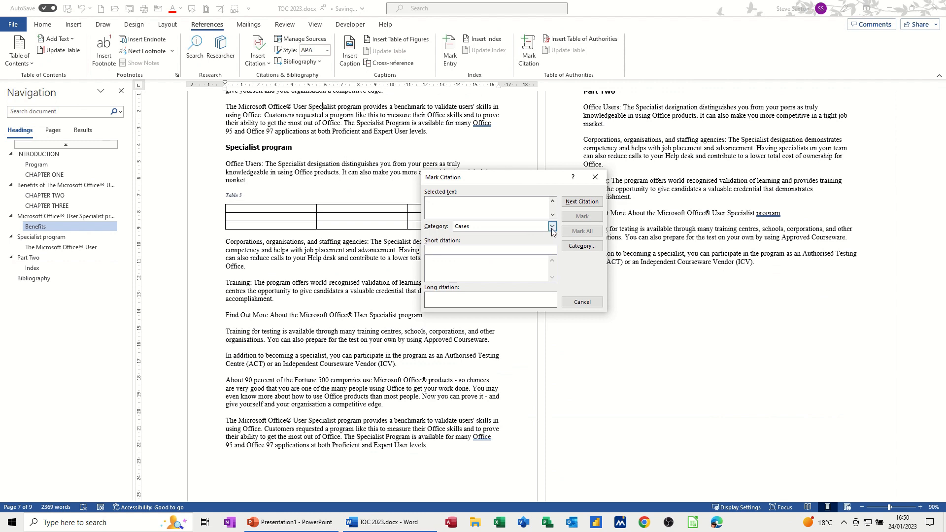
click(552, 227)
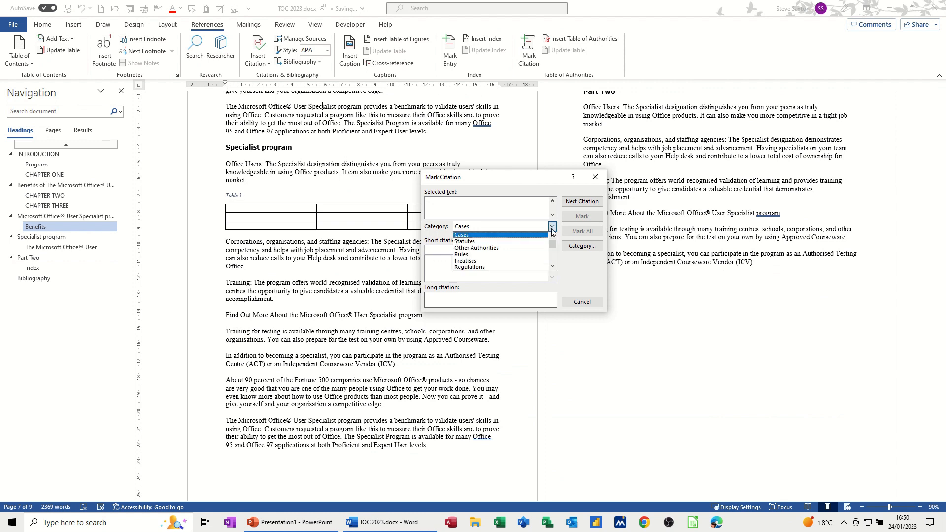
click(463, 235)
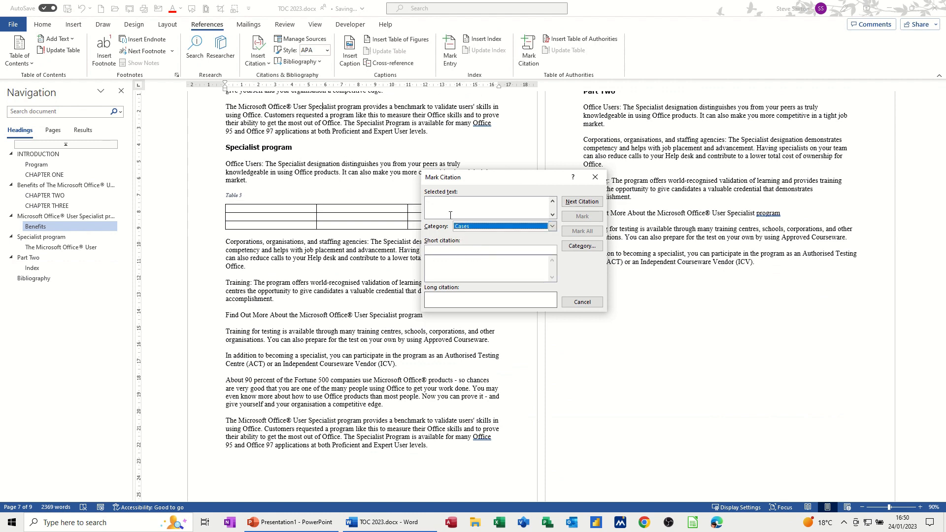
triple_click(290, 167)
click(290, 167)
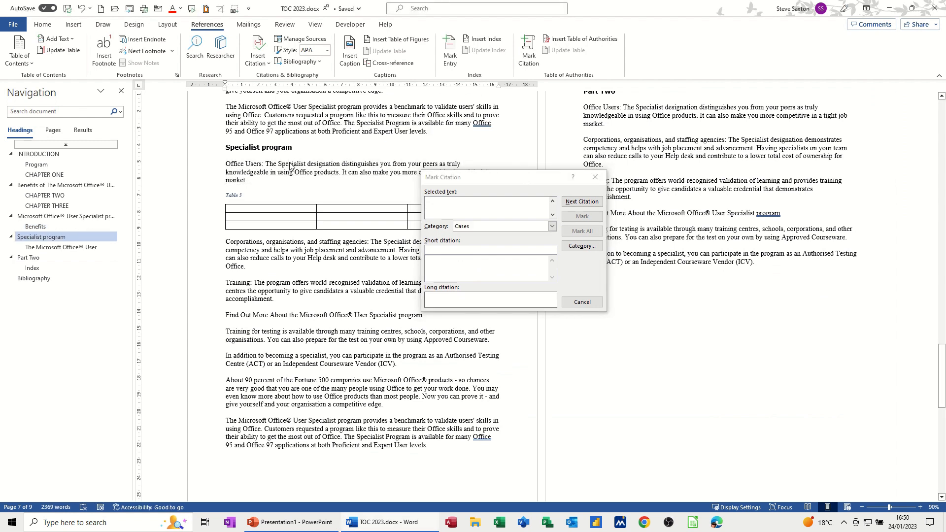
double_click(289, 167)
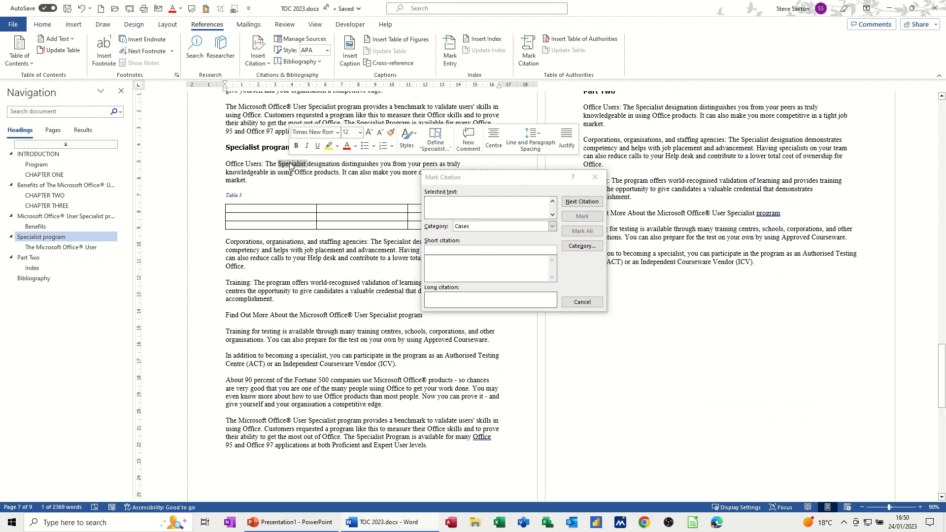
click(579, 208)
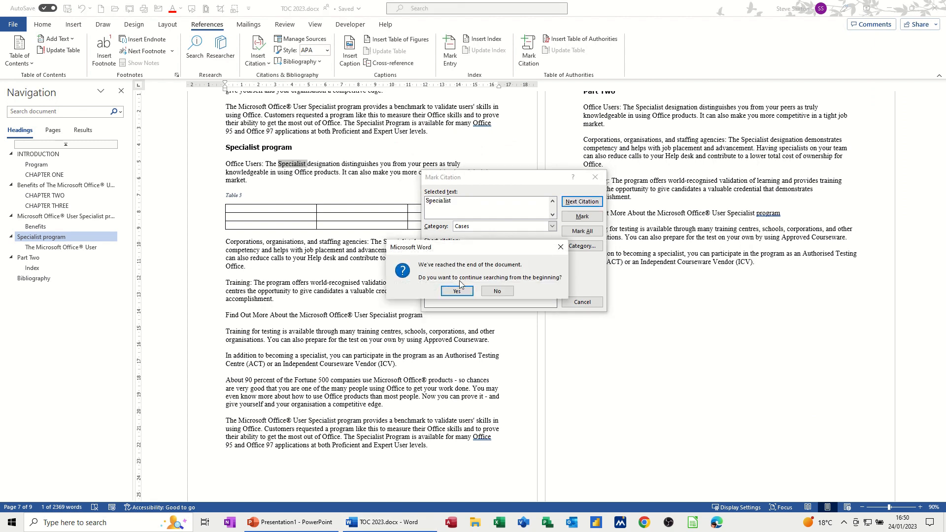
click(456, 292)
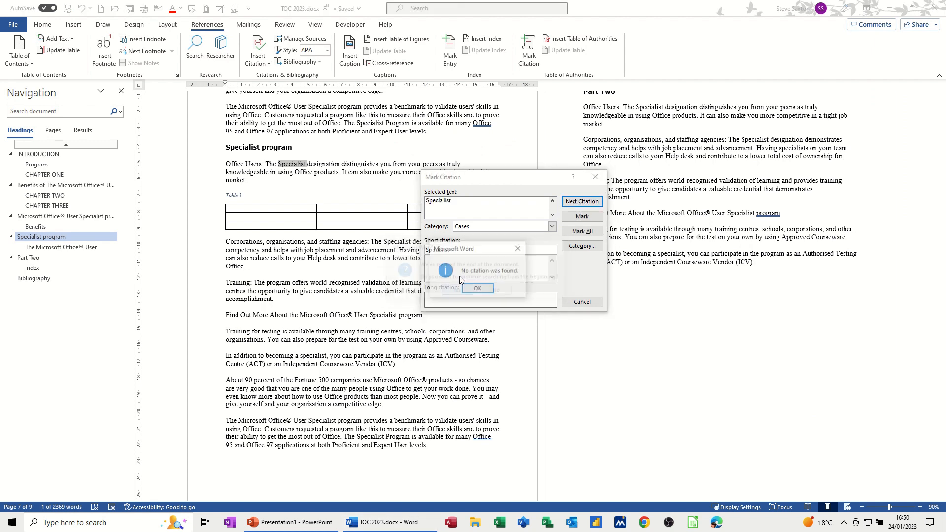
click(477, 289)
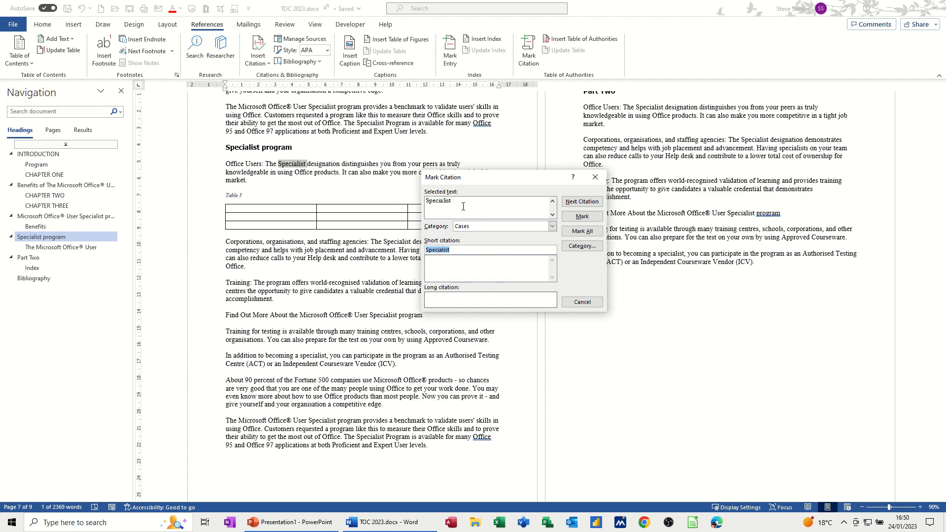
click(572, 218)
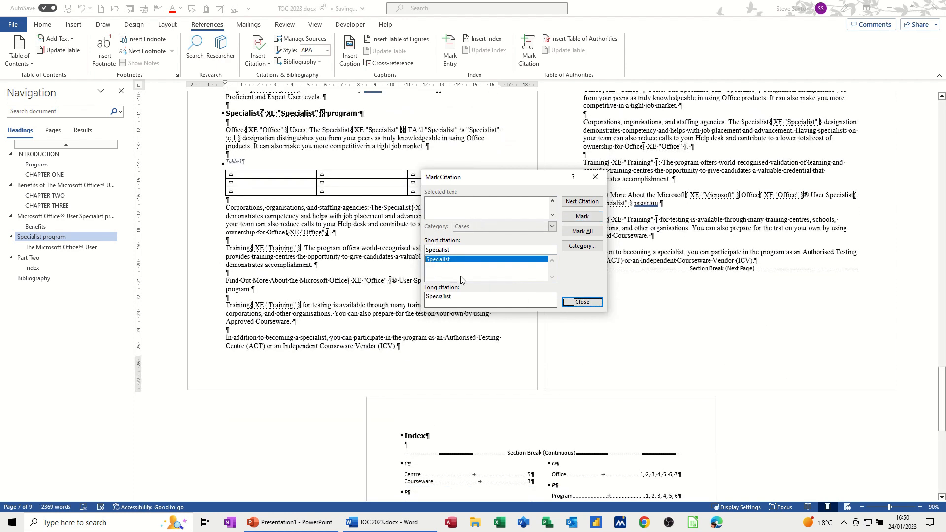
Find the next citation from "Corporations" below Table 3 and mark that paragraph's "Specialist" as a Cases citation
double_click(245, 206)
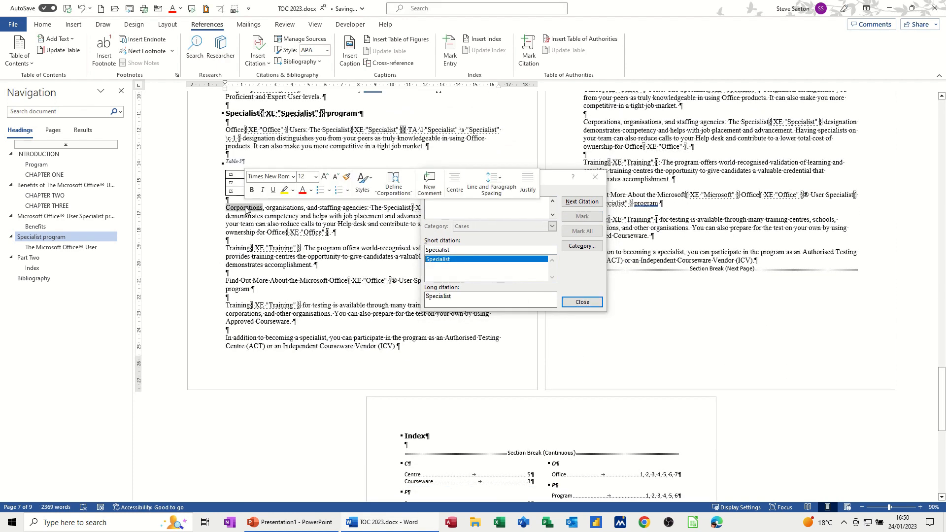
click(575, 202)
click(582, 216)
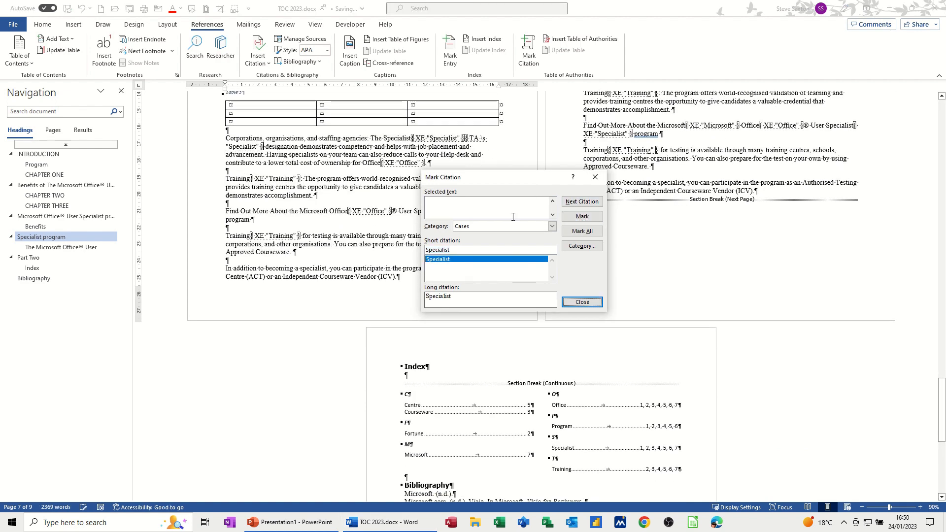
Mark "Proficient" in the paragraph above the Specialist program heading as a citation in the Cases category
double_click(270, 252)
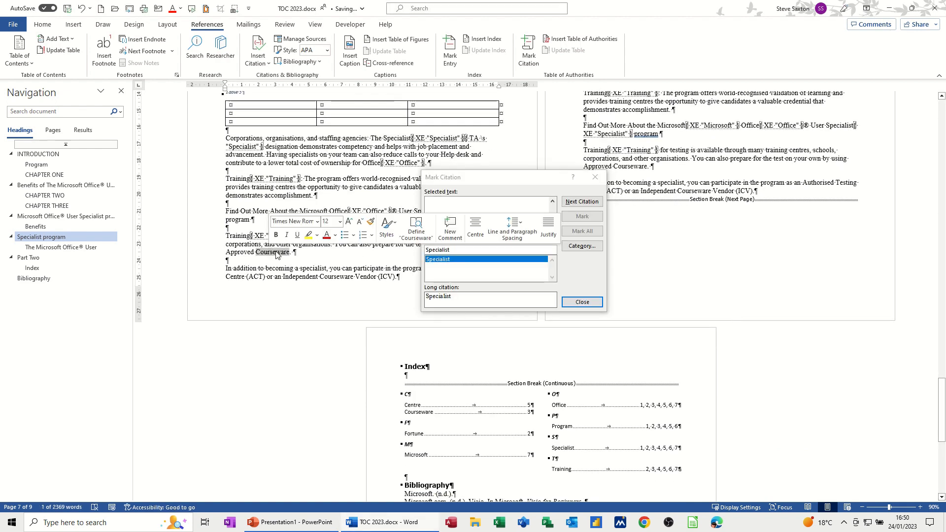
click(579, 202)
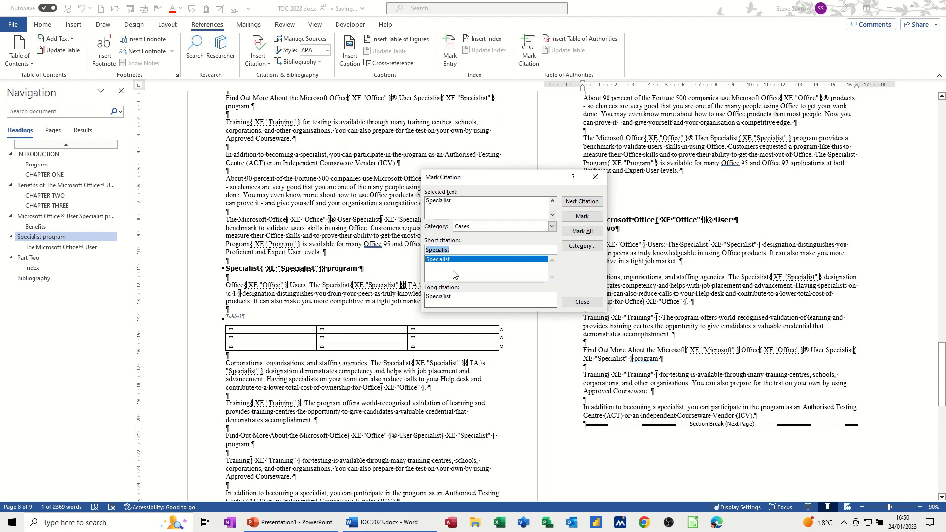
double_click(240, 252)
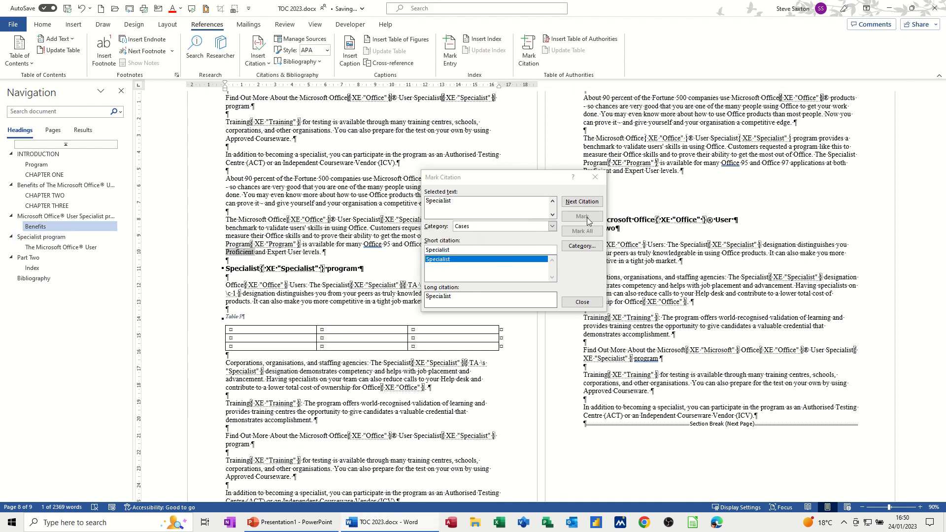
click(582, 216)
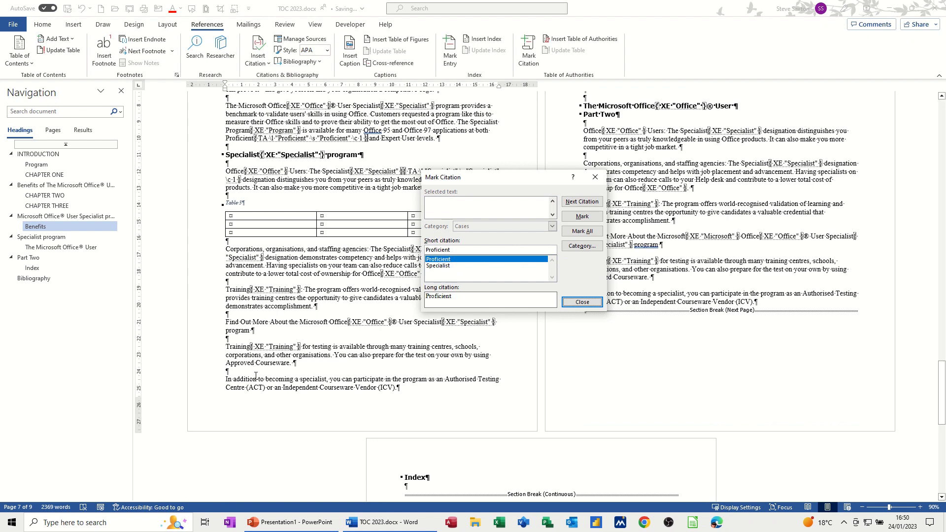
Mark "Corporations" in the second paragraph under the Part Two heading as a Cases citation
drag(539, 177, 465, 173)
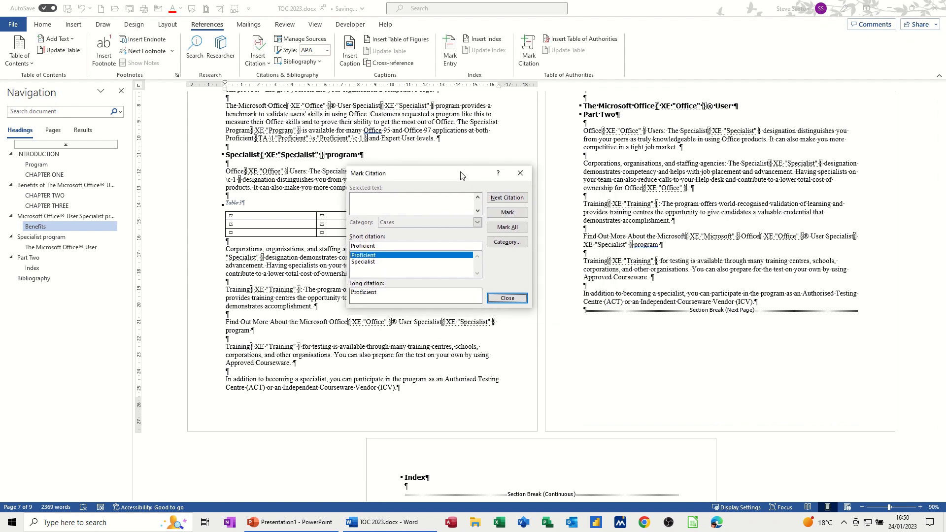
double_click(601, 163)
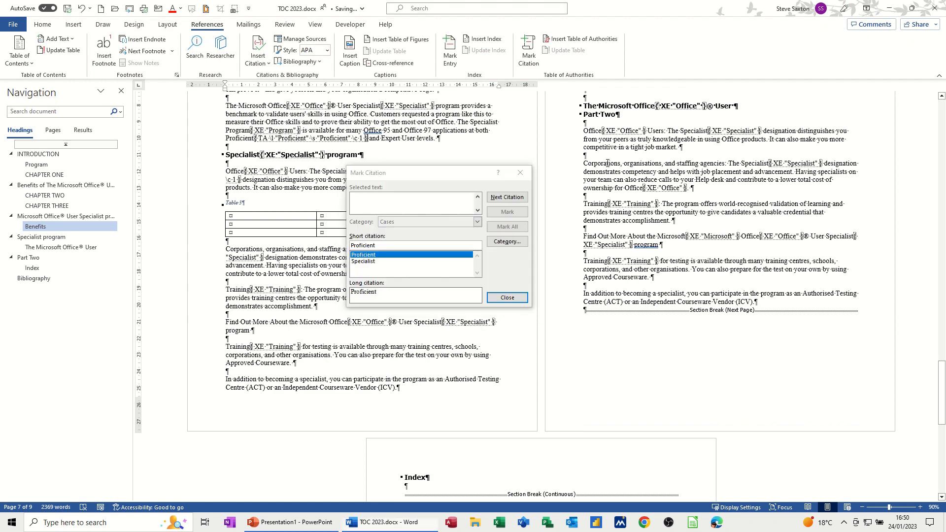
click(507, 217)
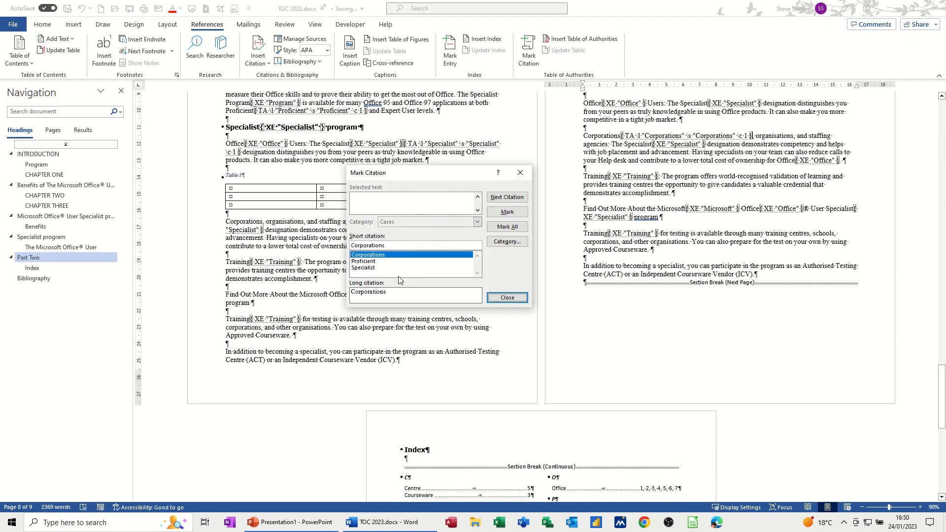
Under Part Two, mark "program" in the first Training paragraph and "Courseware" in the second as Other Authorities citations
click(510, 199)
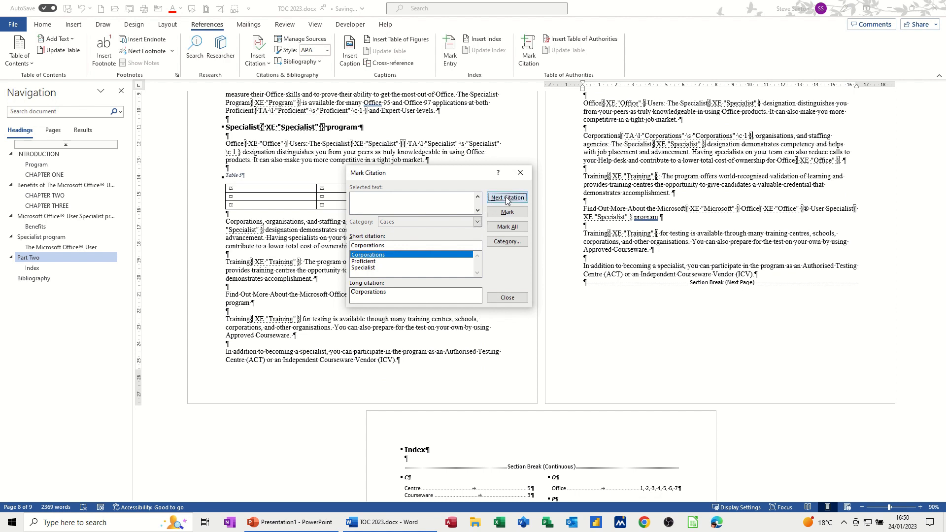
click(476, 224)
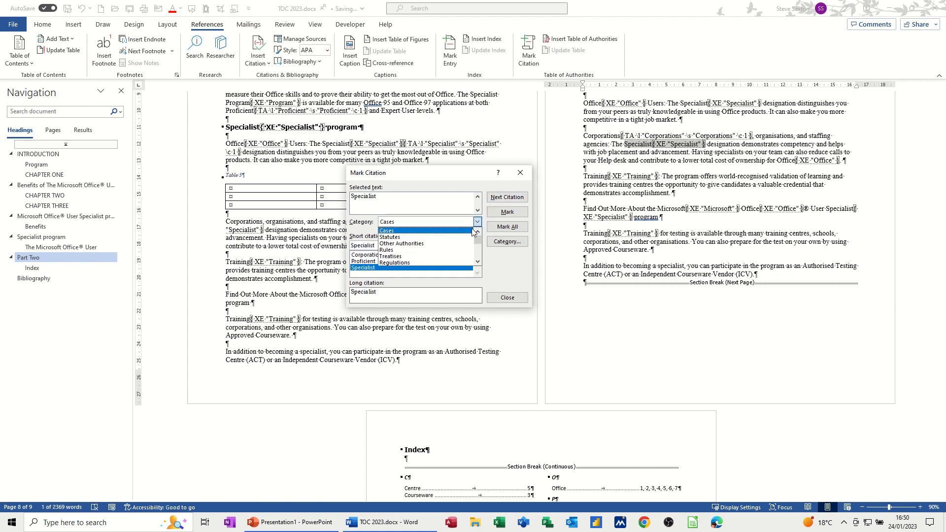
click(423, 244)
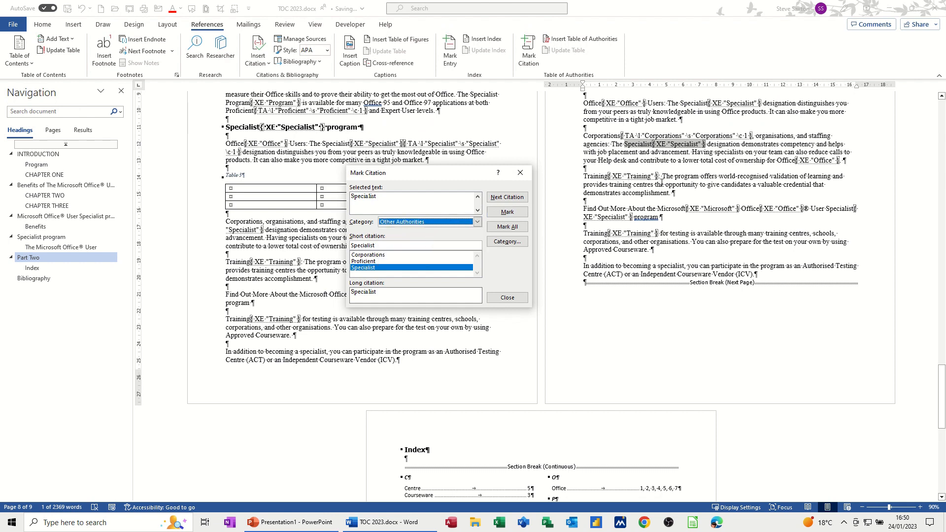
double_click(684, 177)
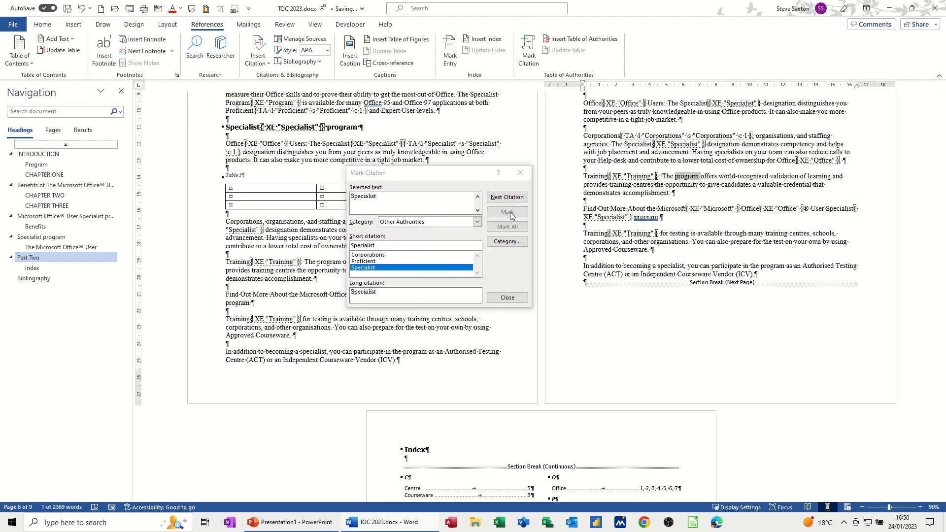
click(507, 212)
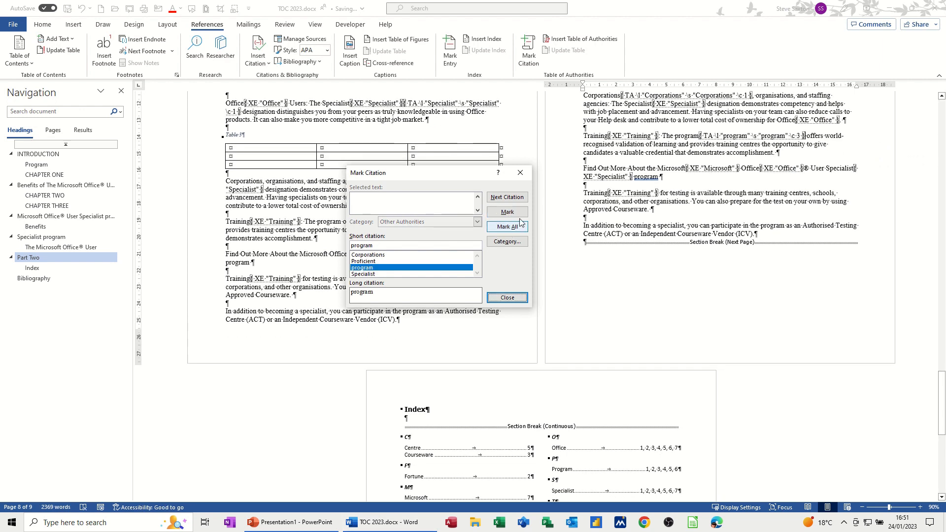
double_click(624, 210)
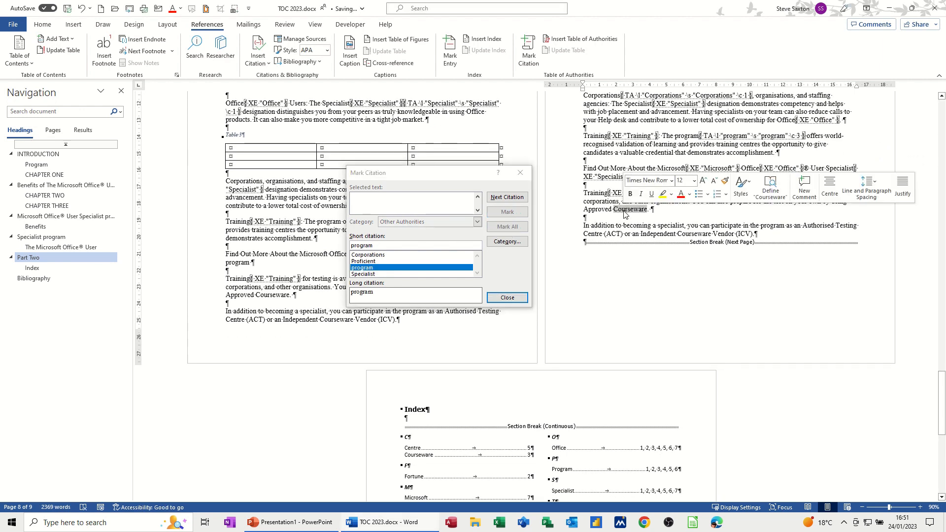
click(506, 212)
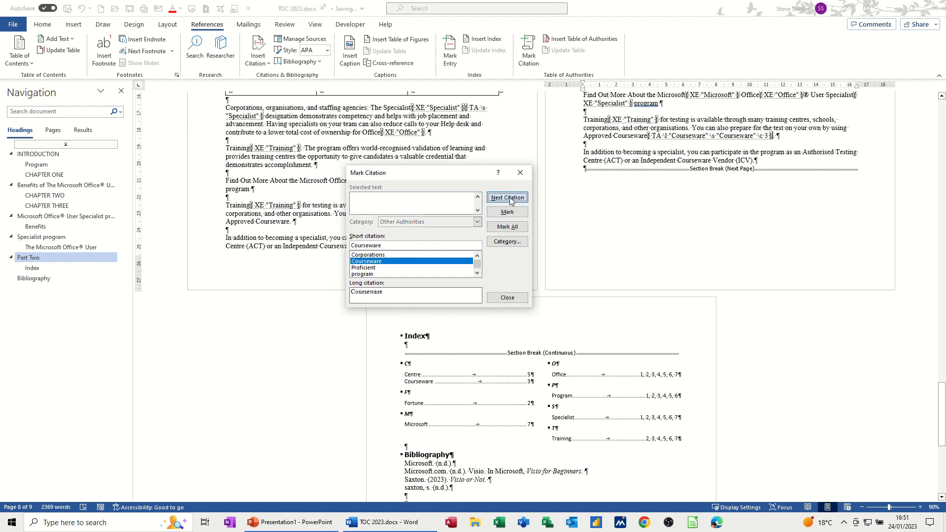
Mark "specialist" in the last paragraph of Part Two as a citation in the Rules category and finish marking citations
click(507, 197)
click(478, 222)
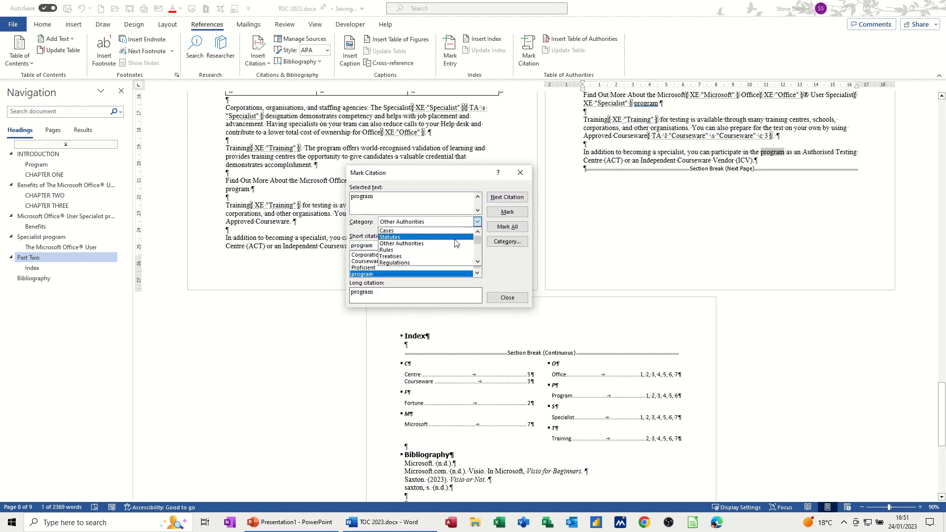
click(430, 250)
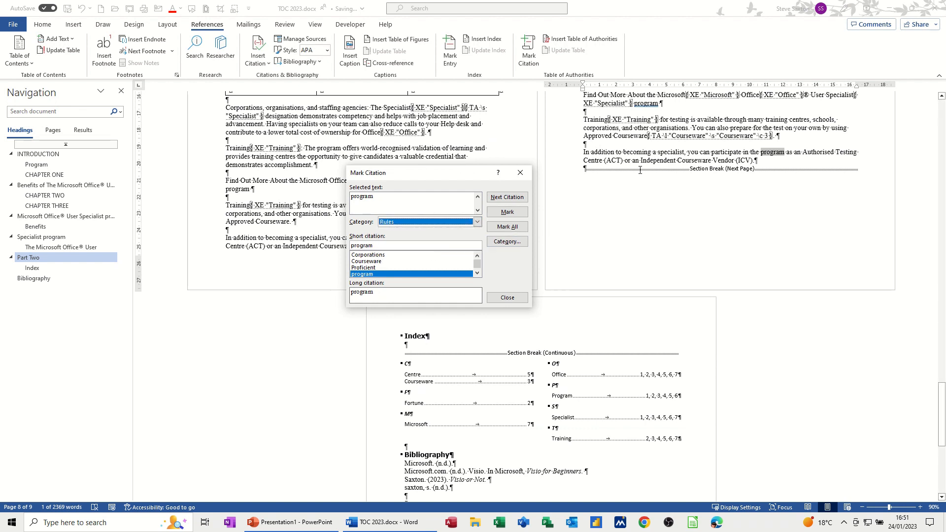
double_click(665, 152)
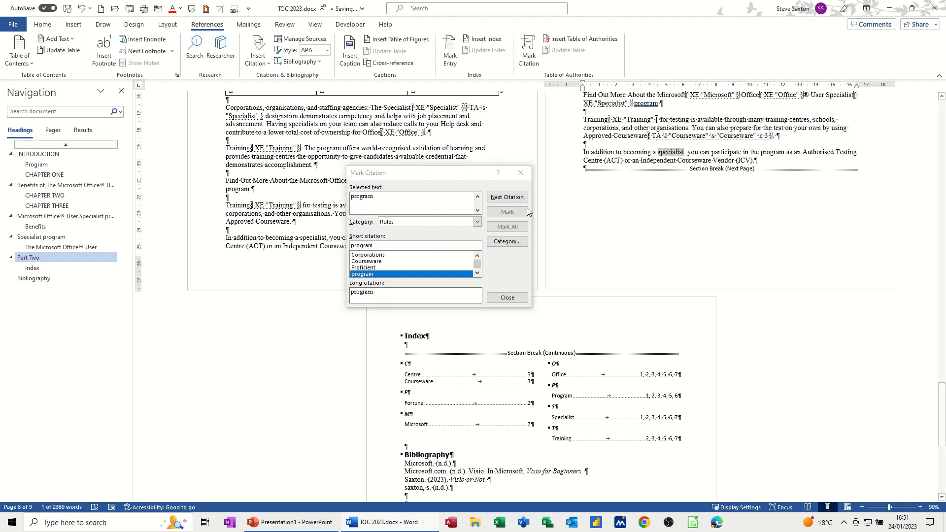
click(507, 212)
click(507, 298)
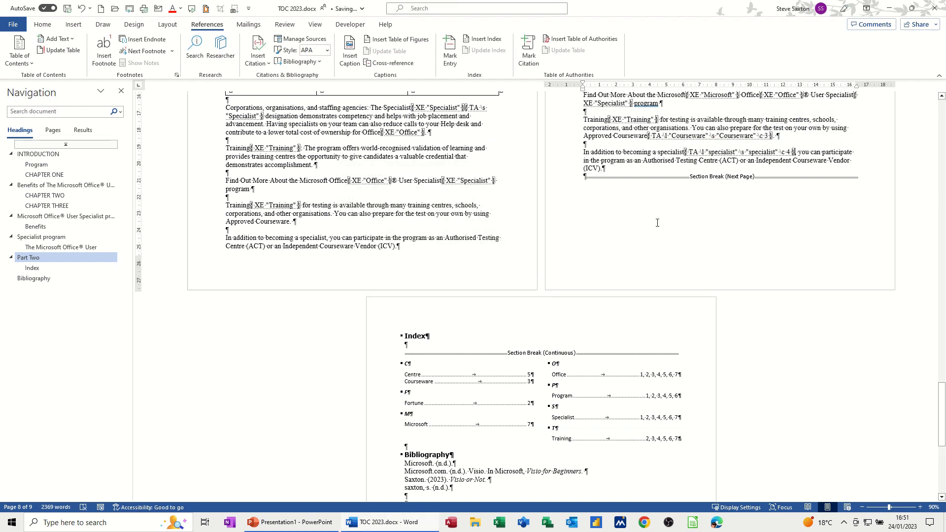
Hide the formatting marks and insert a table of authorities covering all categories below the list of tables at the document's end
scroll(664, 218, down, 8)
click(430, 274)
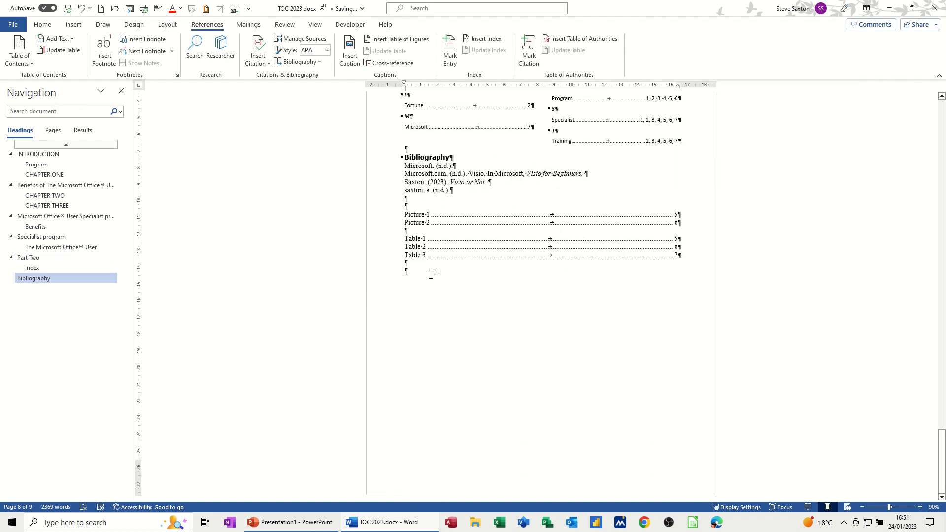
click(43, 25)
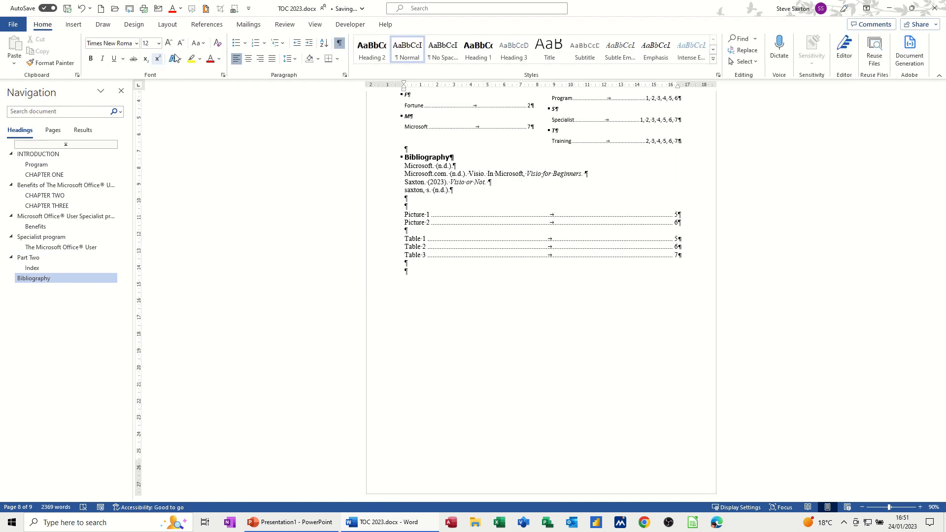
click(340, 43)
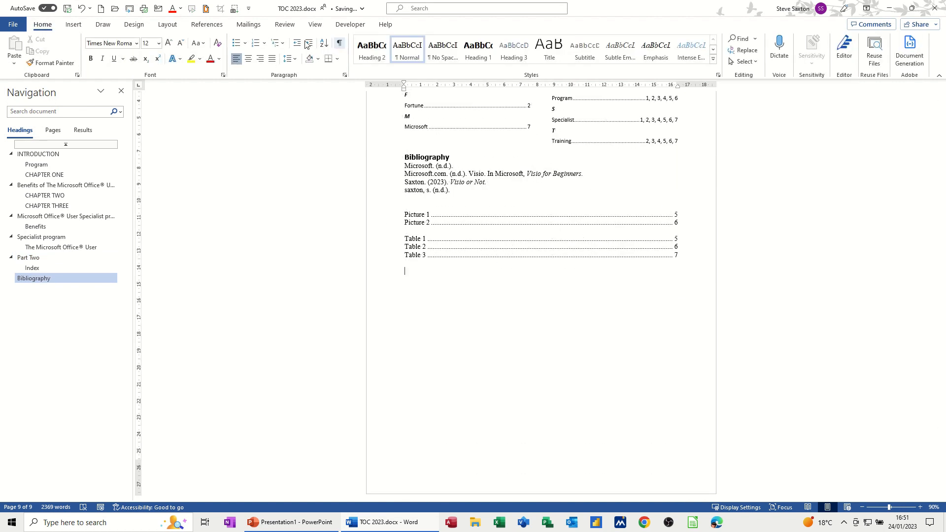
click(206, 24)
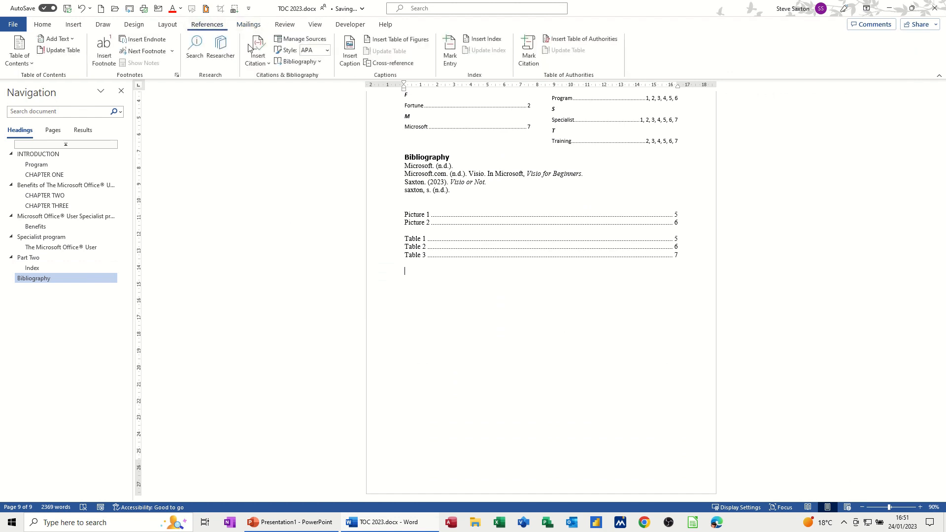
click(573, 41)
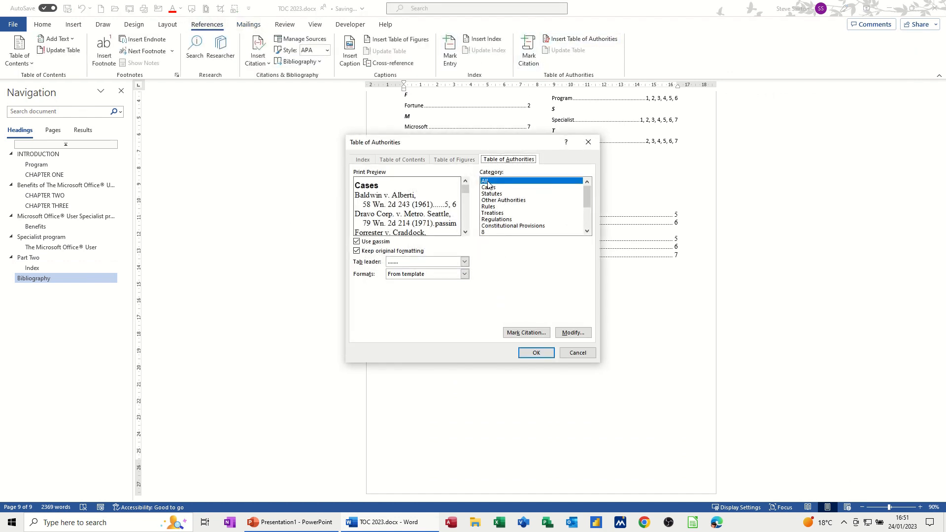
click(535, 352)
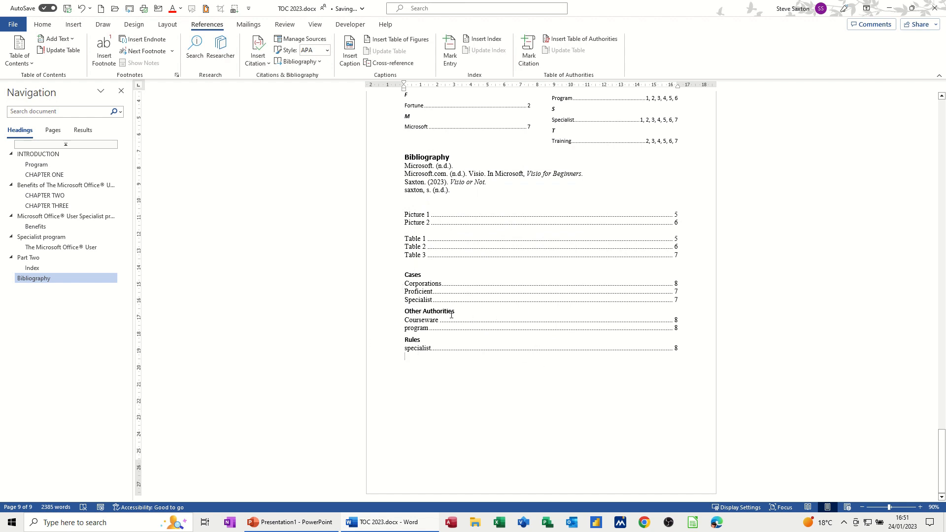
Review the document from the table of contents through the captioned pages to the index, bibliography, and tables of figures and authorities
scroll(526, 289, up, 20)
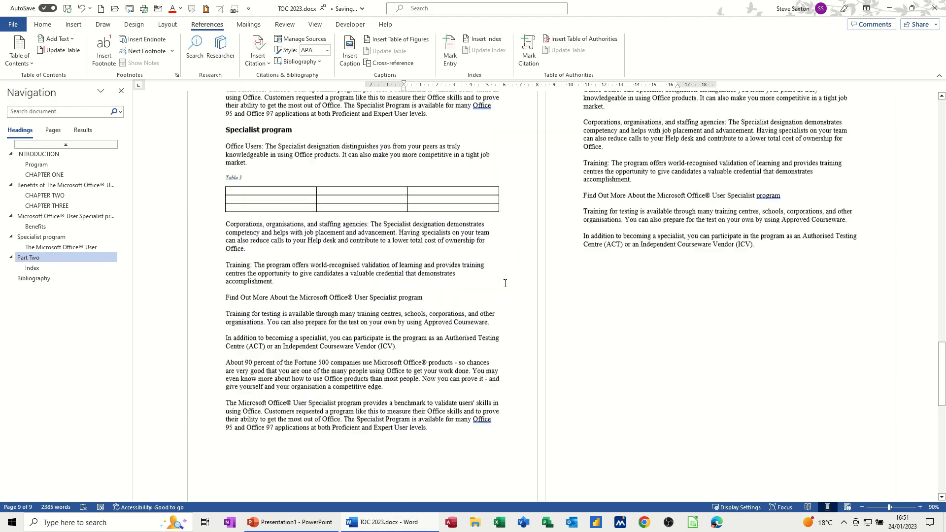
scroll(492, 223, up, 20)
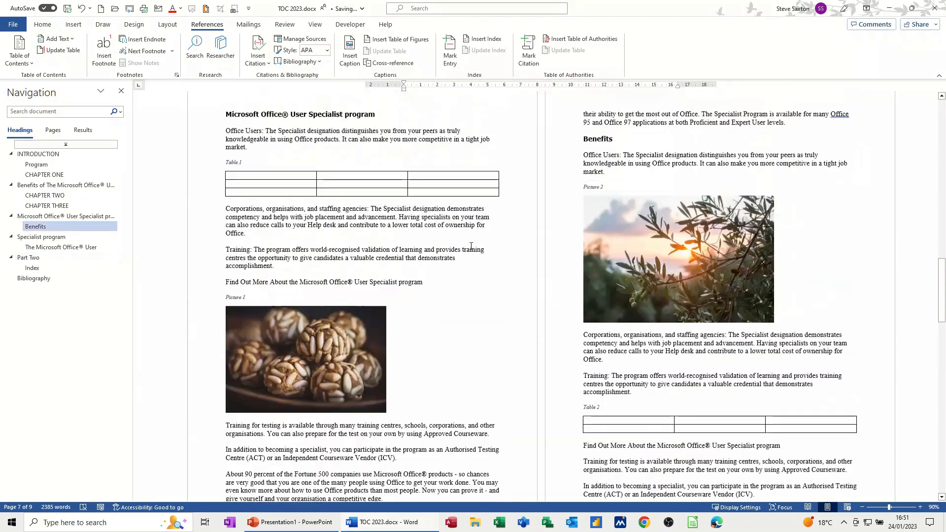
scroll(466, 248, up, 20)
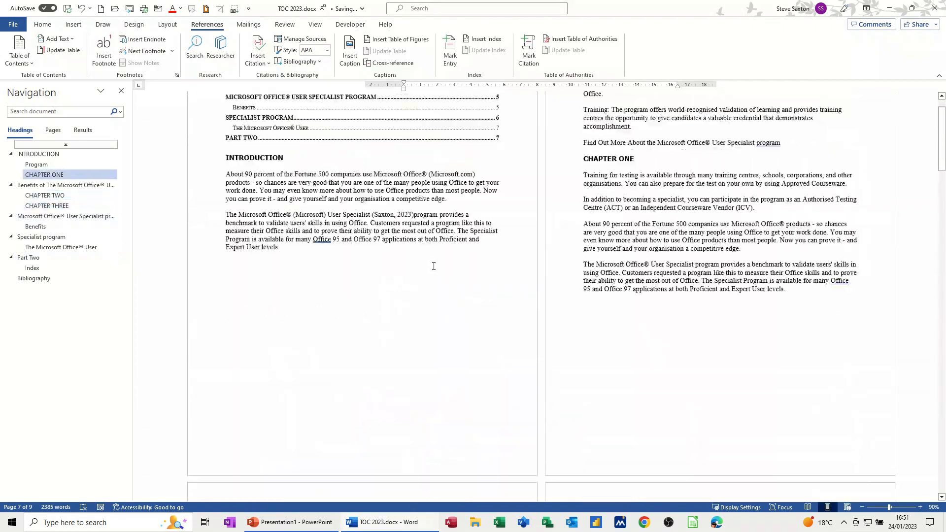
scroll(428, 263, up, 1)
click(225, 190)
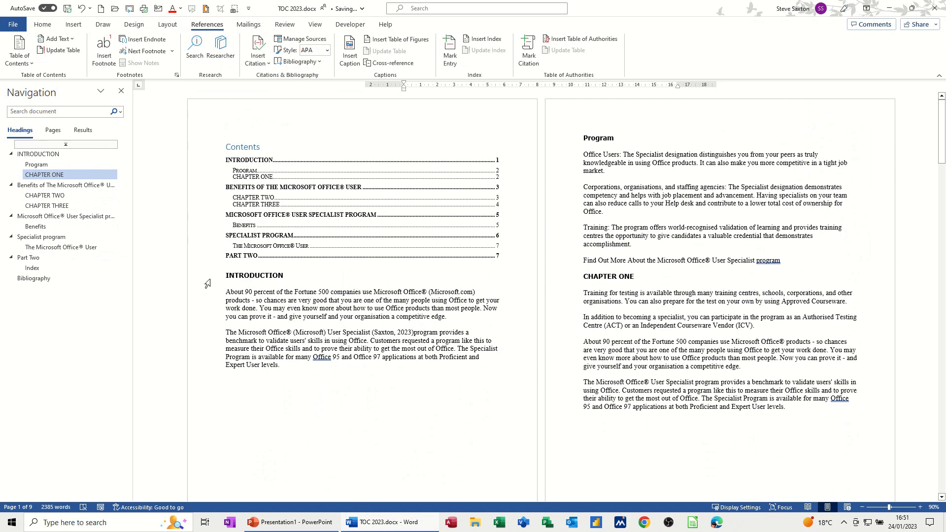
click(39, 279)
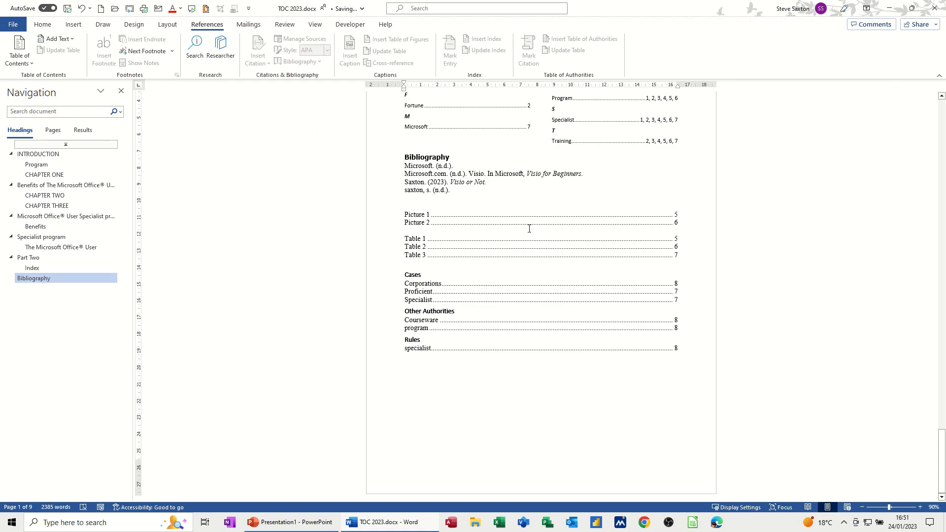
scroll(518, 299, up, 5)
scroll(518, 300, up, 5)
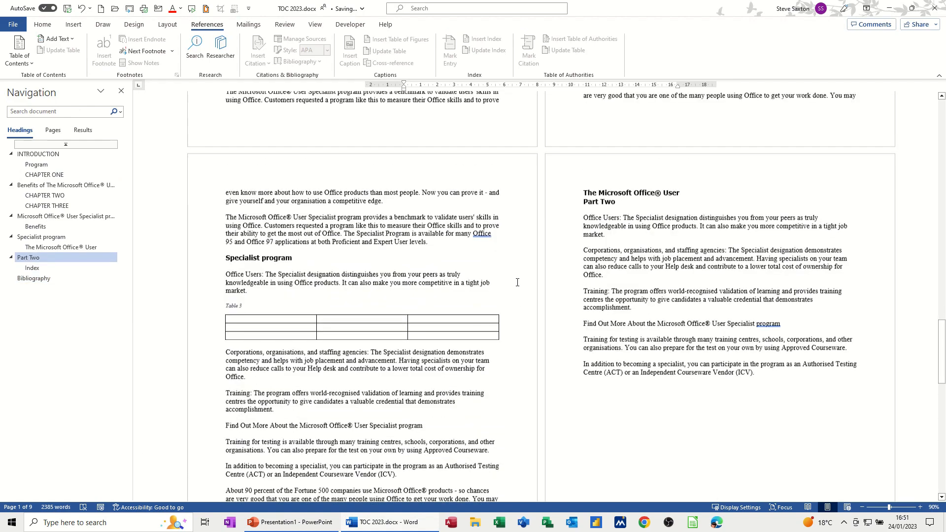
scroll(519, 286, down, 7)
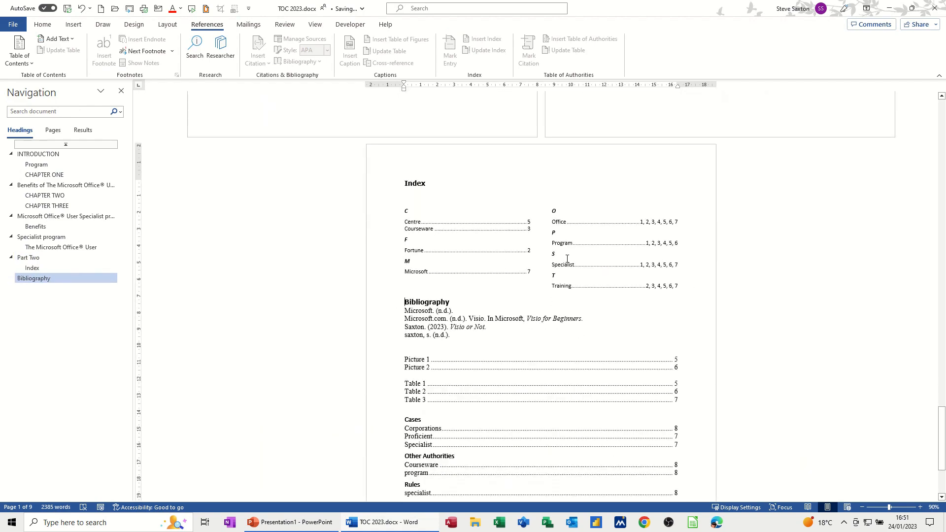
scroll(619, 259, up, 10)
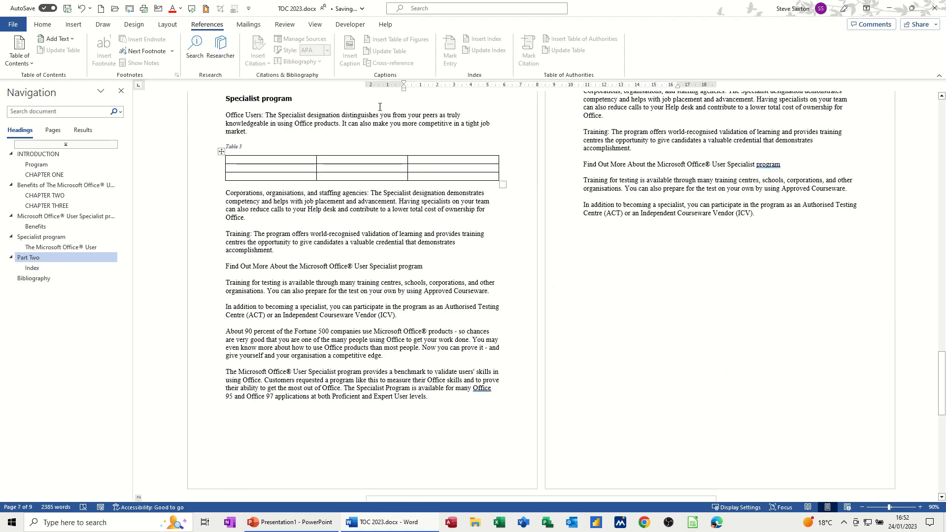
Show the formatting marks again so the index and citation field codes are displayed in the text
click(42, 25)
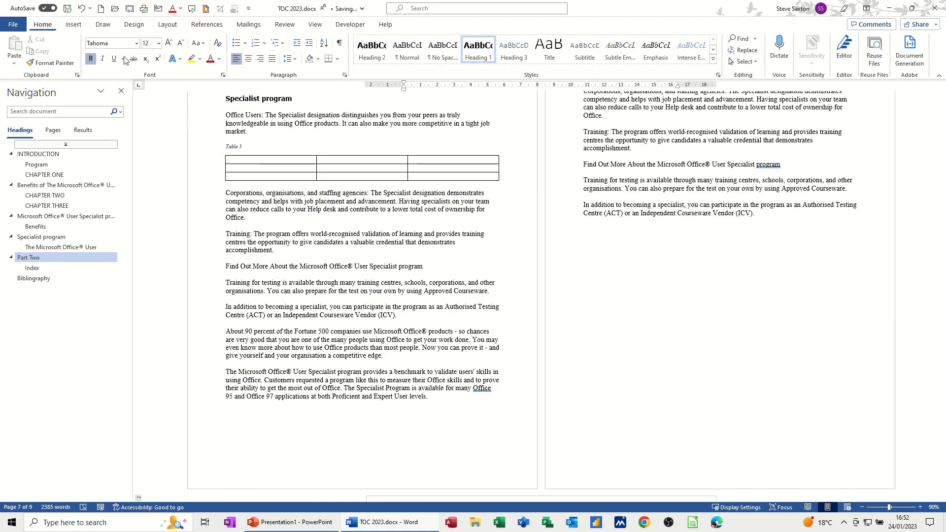
click(339, 43)
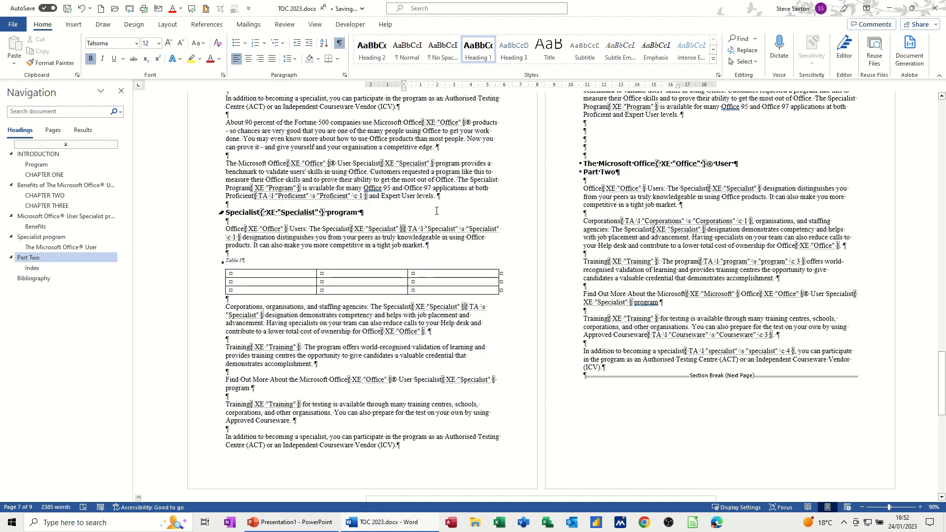
click(207, 24)
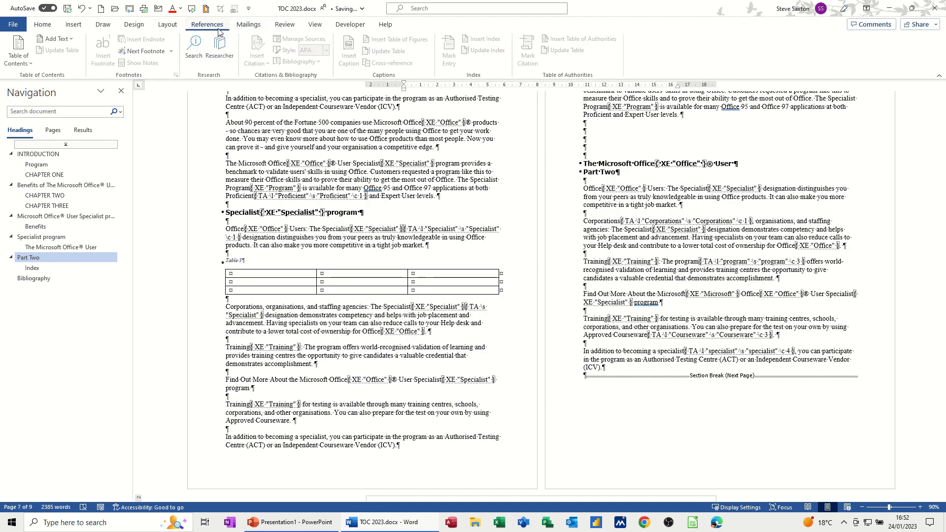
View the document's citation sources in the Source Manager and close it without changing any source
click(290, 124)
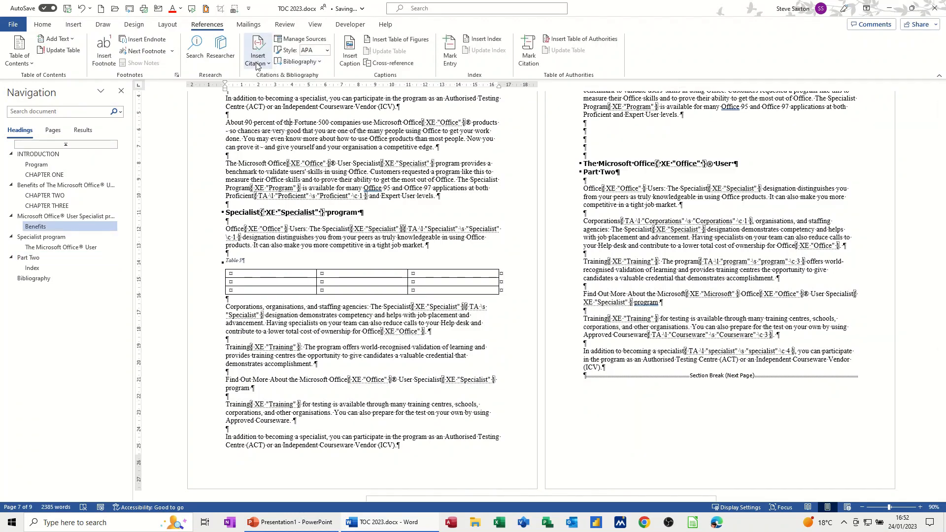
click(301, 39)
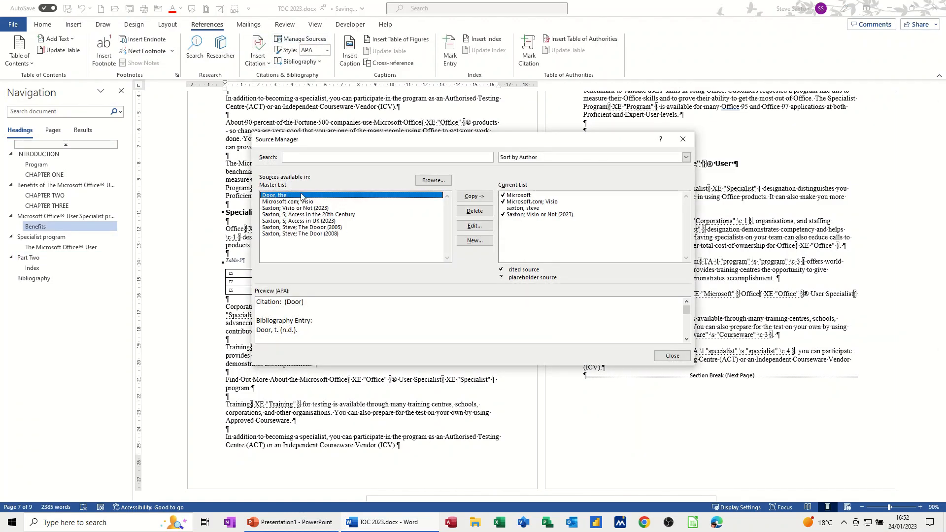
click(672, 356)
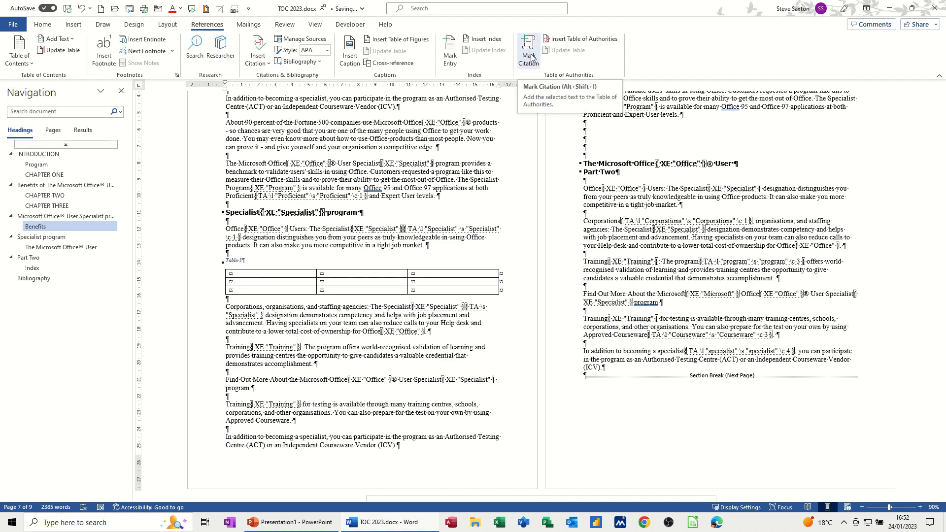
Review the index on the last page and select everything from the Bibliography heading through the end of the table of authorities
scroll(402, 278, down, 10)
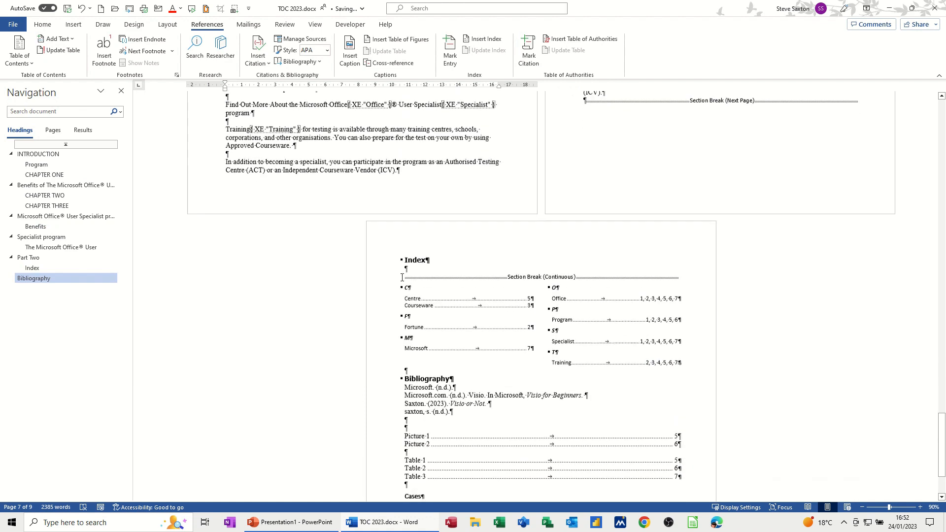
scroll(445, 352, down, 4)
scroll(453, 250, up, 4)
scroll(453, 250, down, 4)
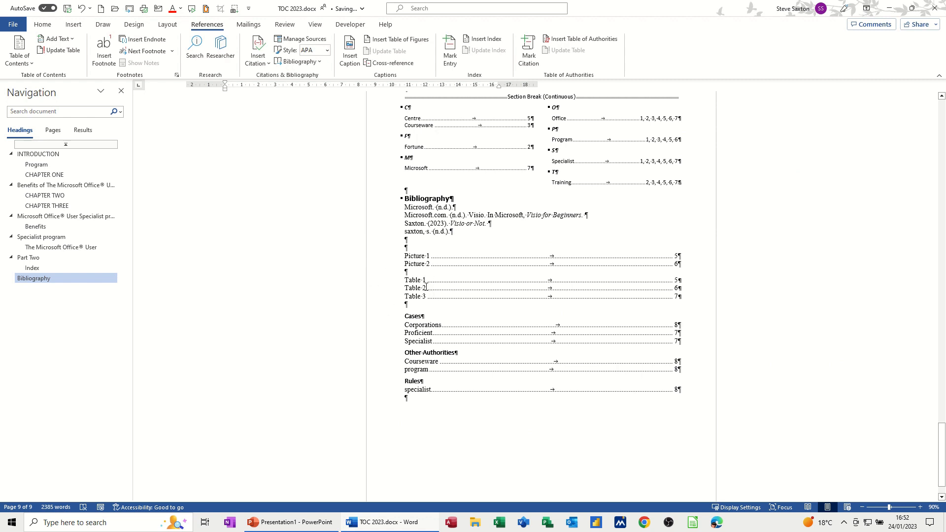
drag(378, 199, 414, 401)
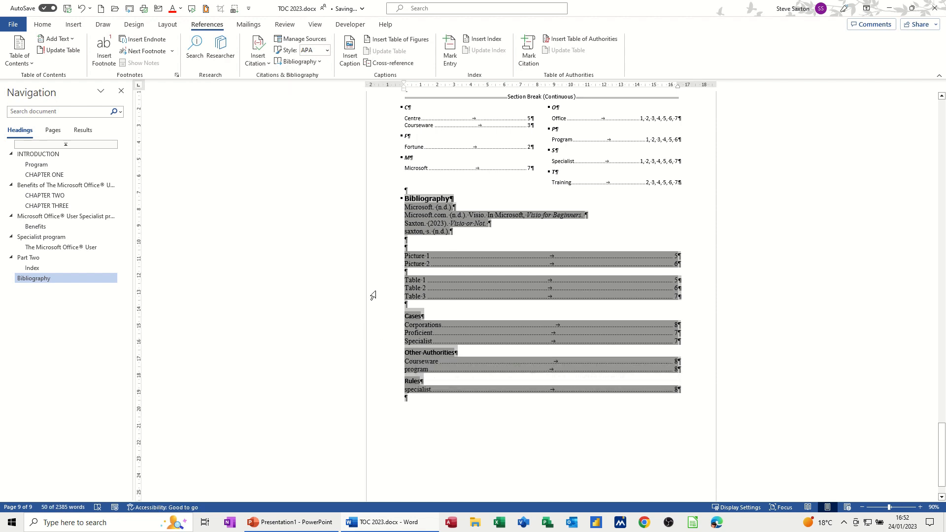
Return to the table of contents at the start of the document and hide the formatting marks
scroll(400, 214, up, 3)
scroll(400, 214, up, 20)
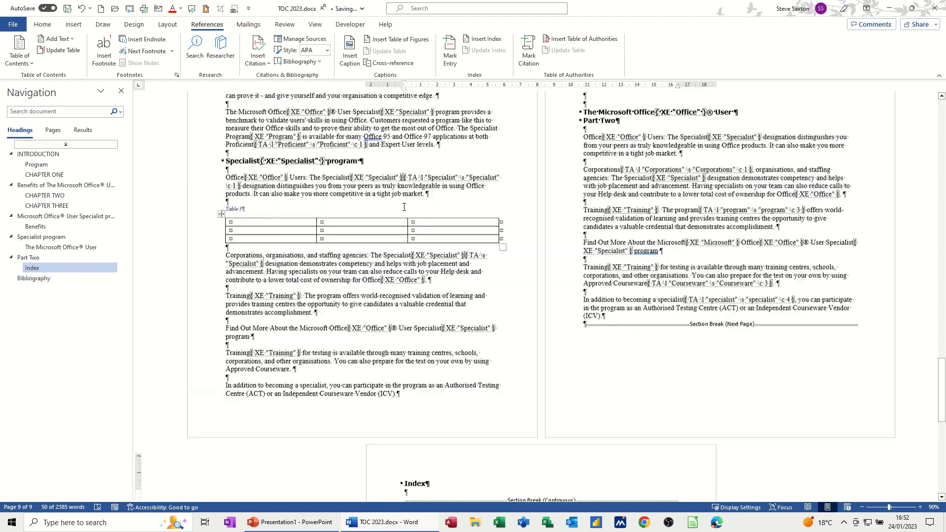
scroll(547, 179, up, 15)
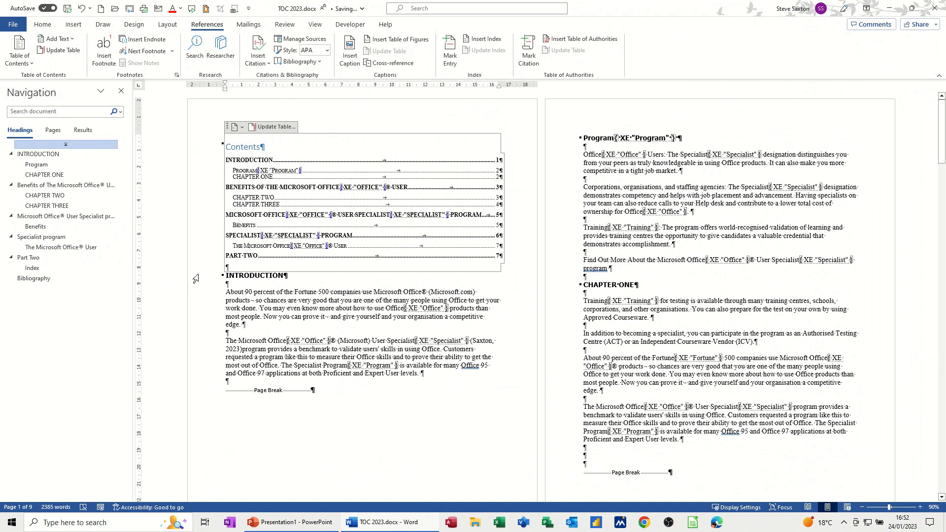
click(42, 24)
click(339, 43)
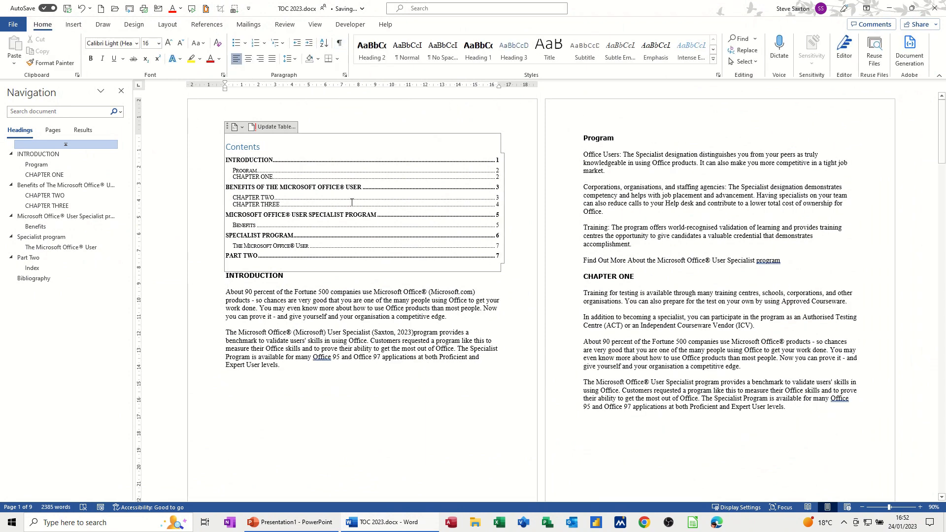